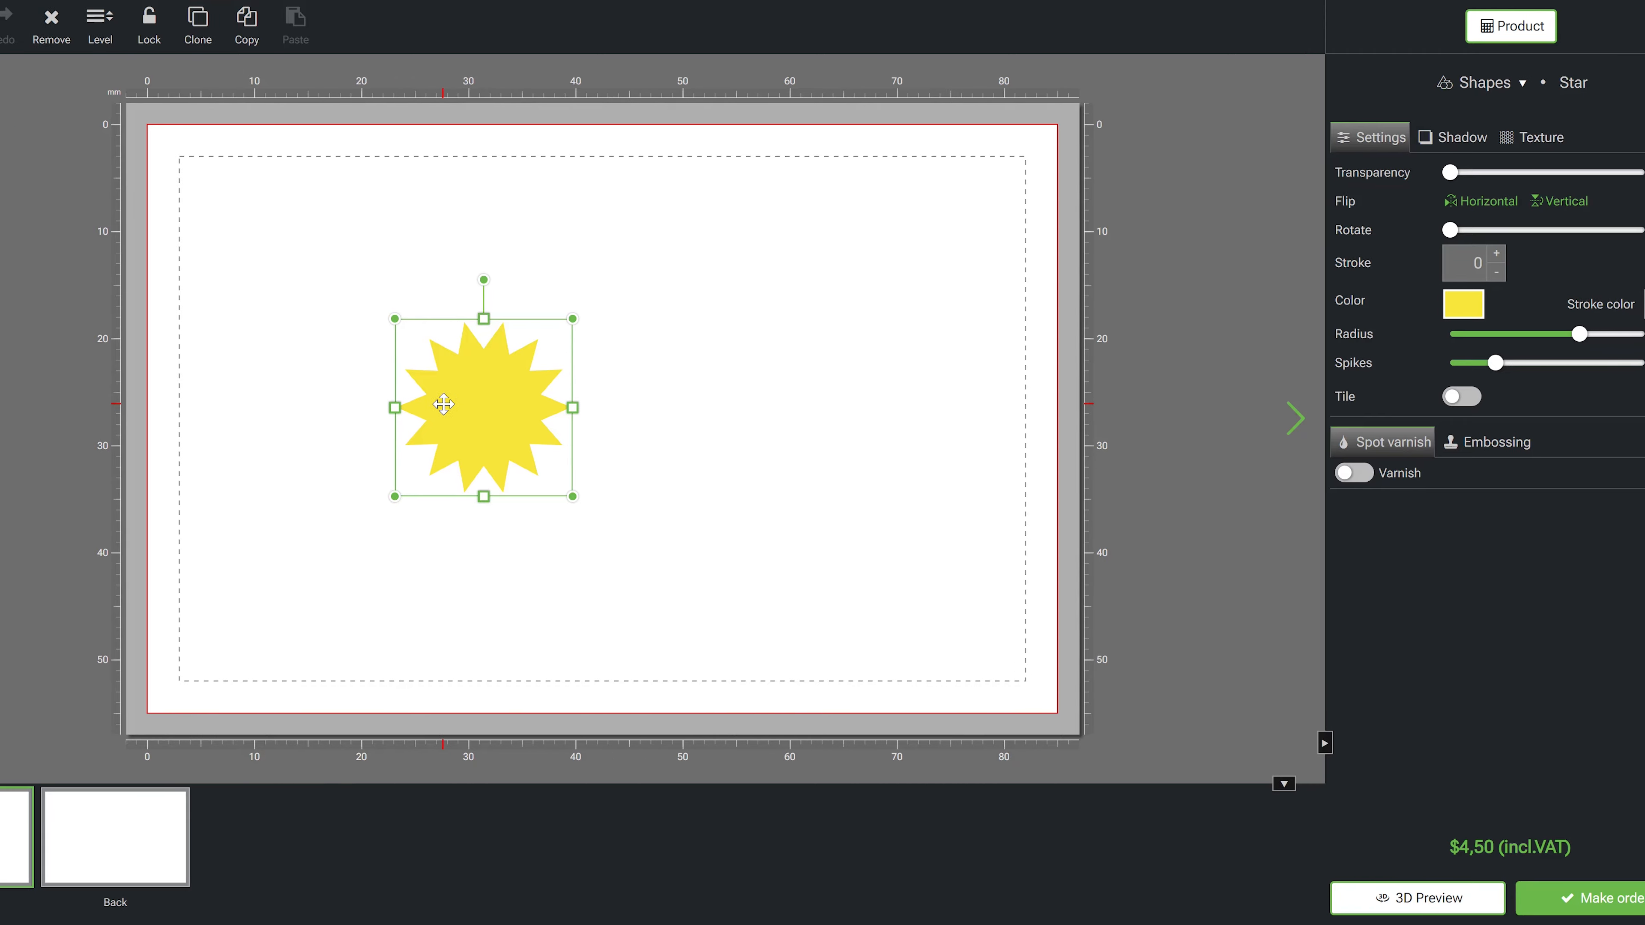
- Enlarge the yellow star slightly and insert a second star shape over it
left_click_drag(349, 496, 210, 635)
left_click_drag(417, 484, 442, 416)
left_click(22, 299)
left_click(100, 350)
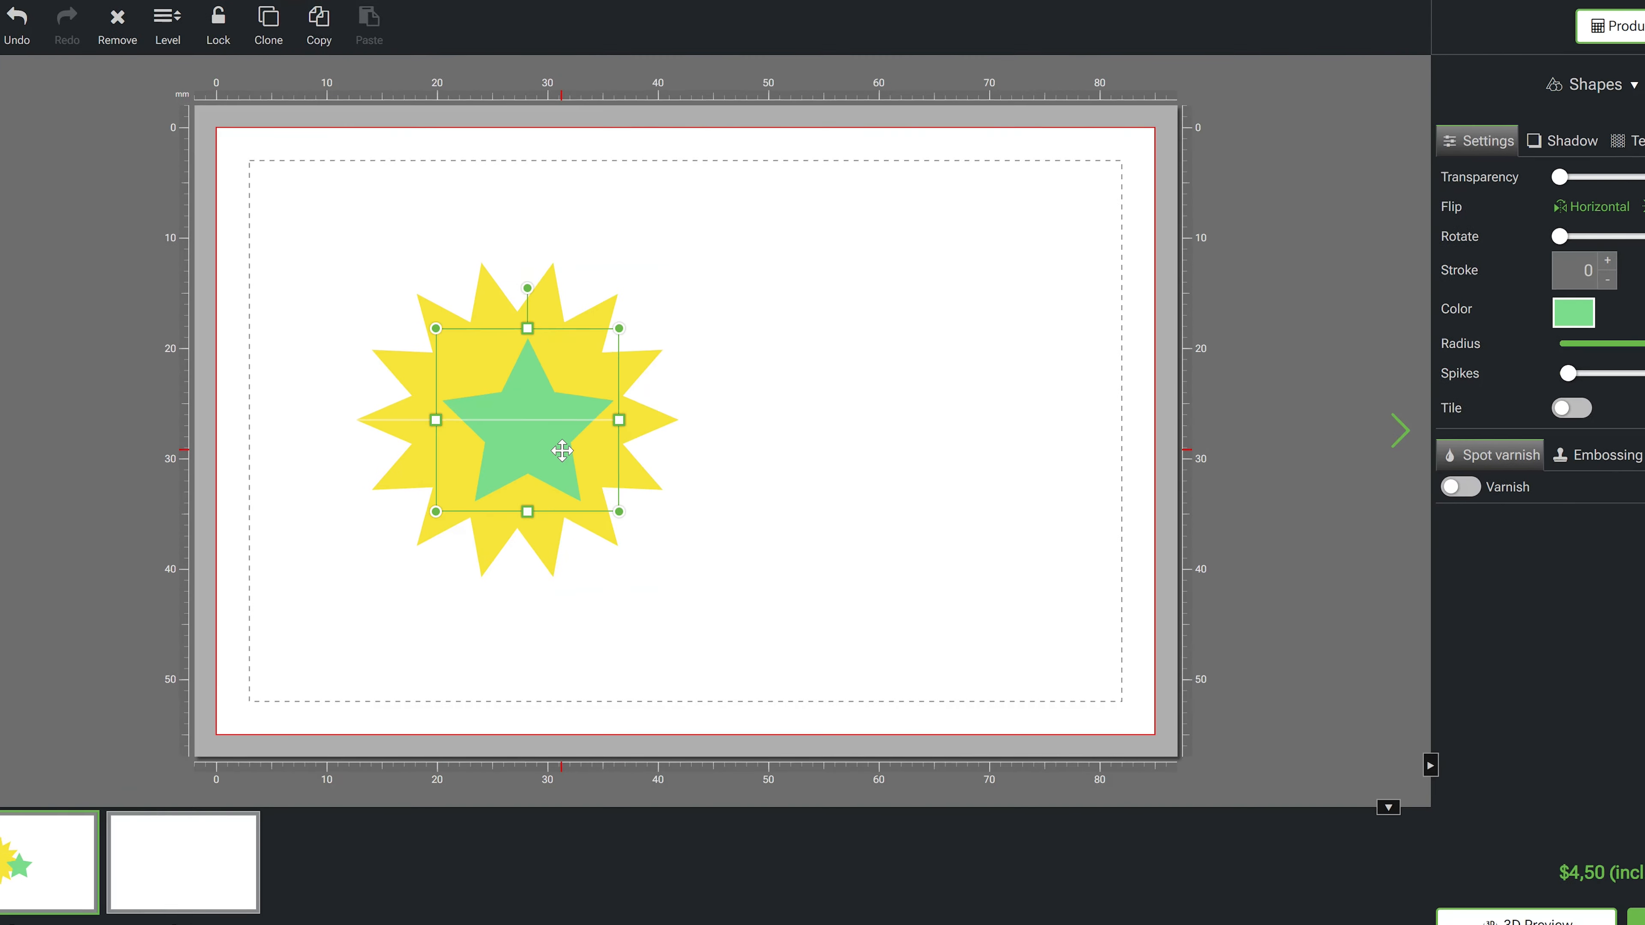
- Colour the new star red, set its radius to 0.65 and spikes to 14, and reposition it
left_click(1632, 305)
left_click(1633, 516)
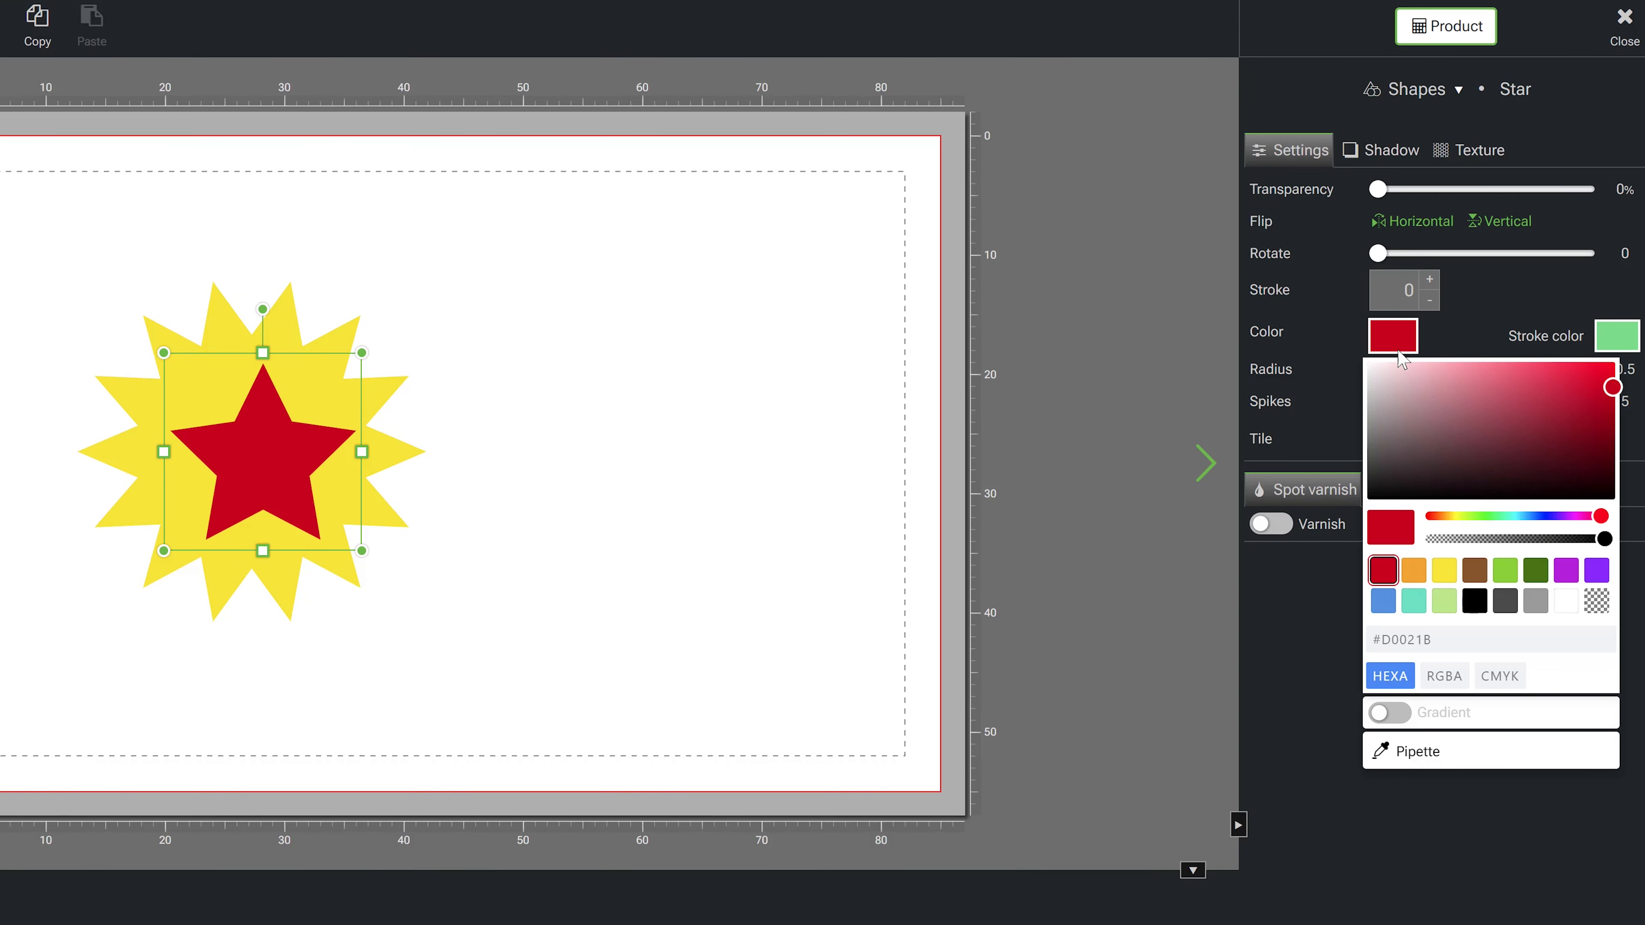
left_click(1400, 358)
left_click_drag(1387, 401, 1517, 369)
left_click_drag(172, 556, 238, 489)
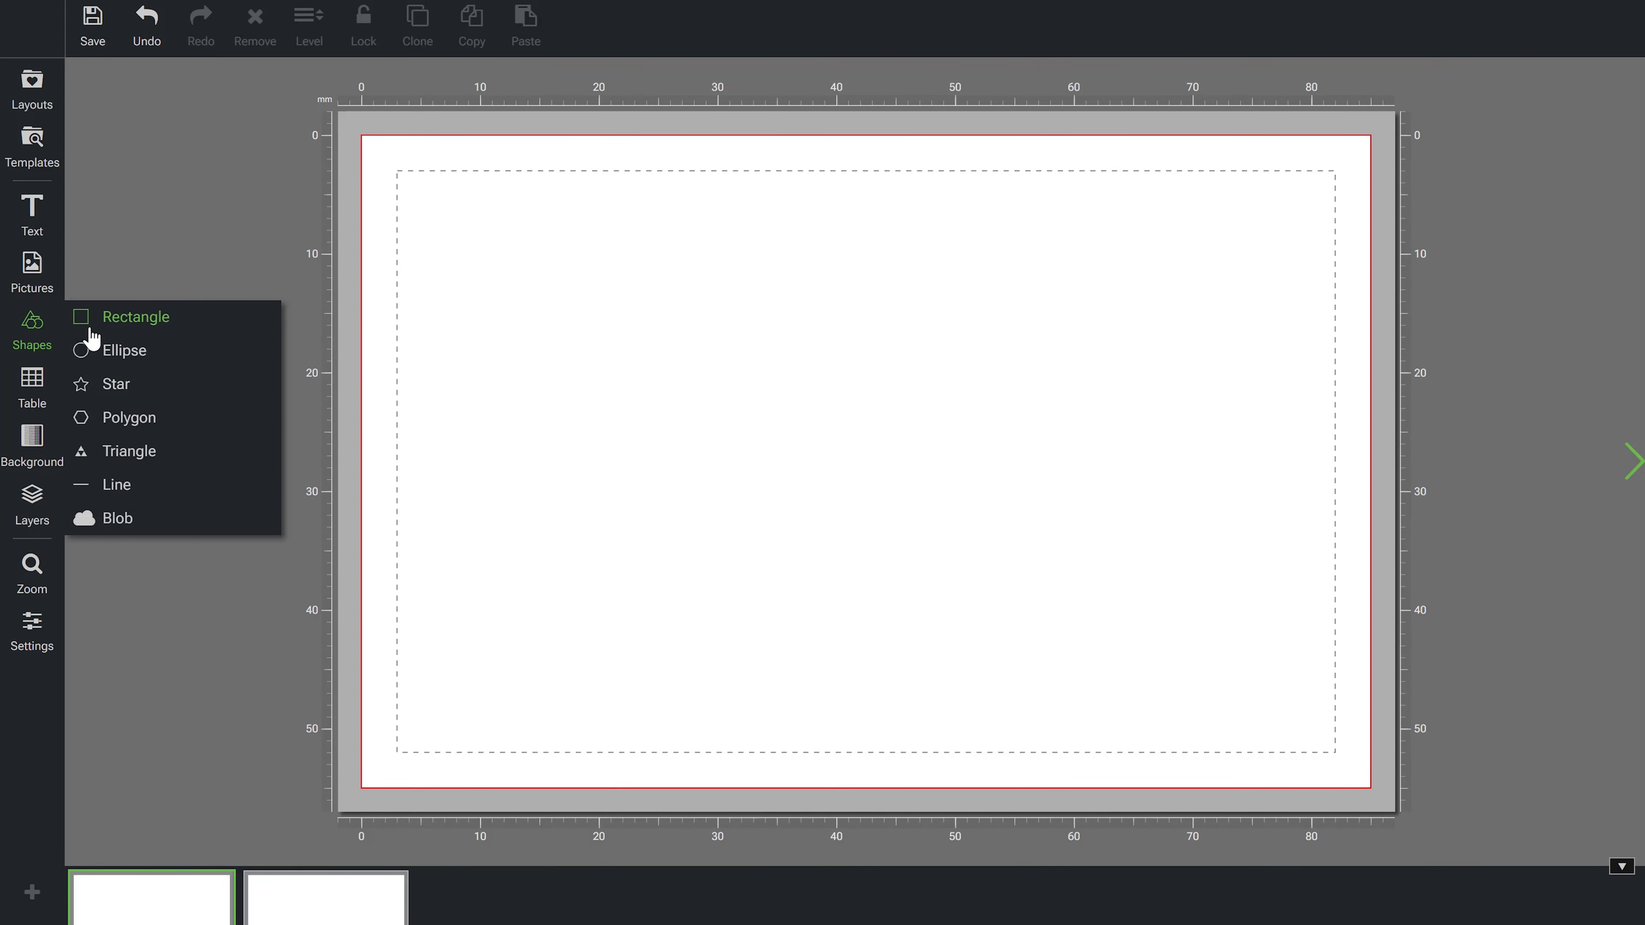
- Add an ellipse to the card and change its fill colour to blue
left_click(97, 348)
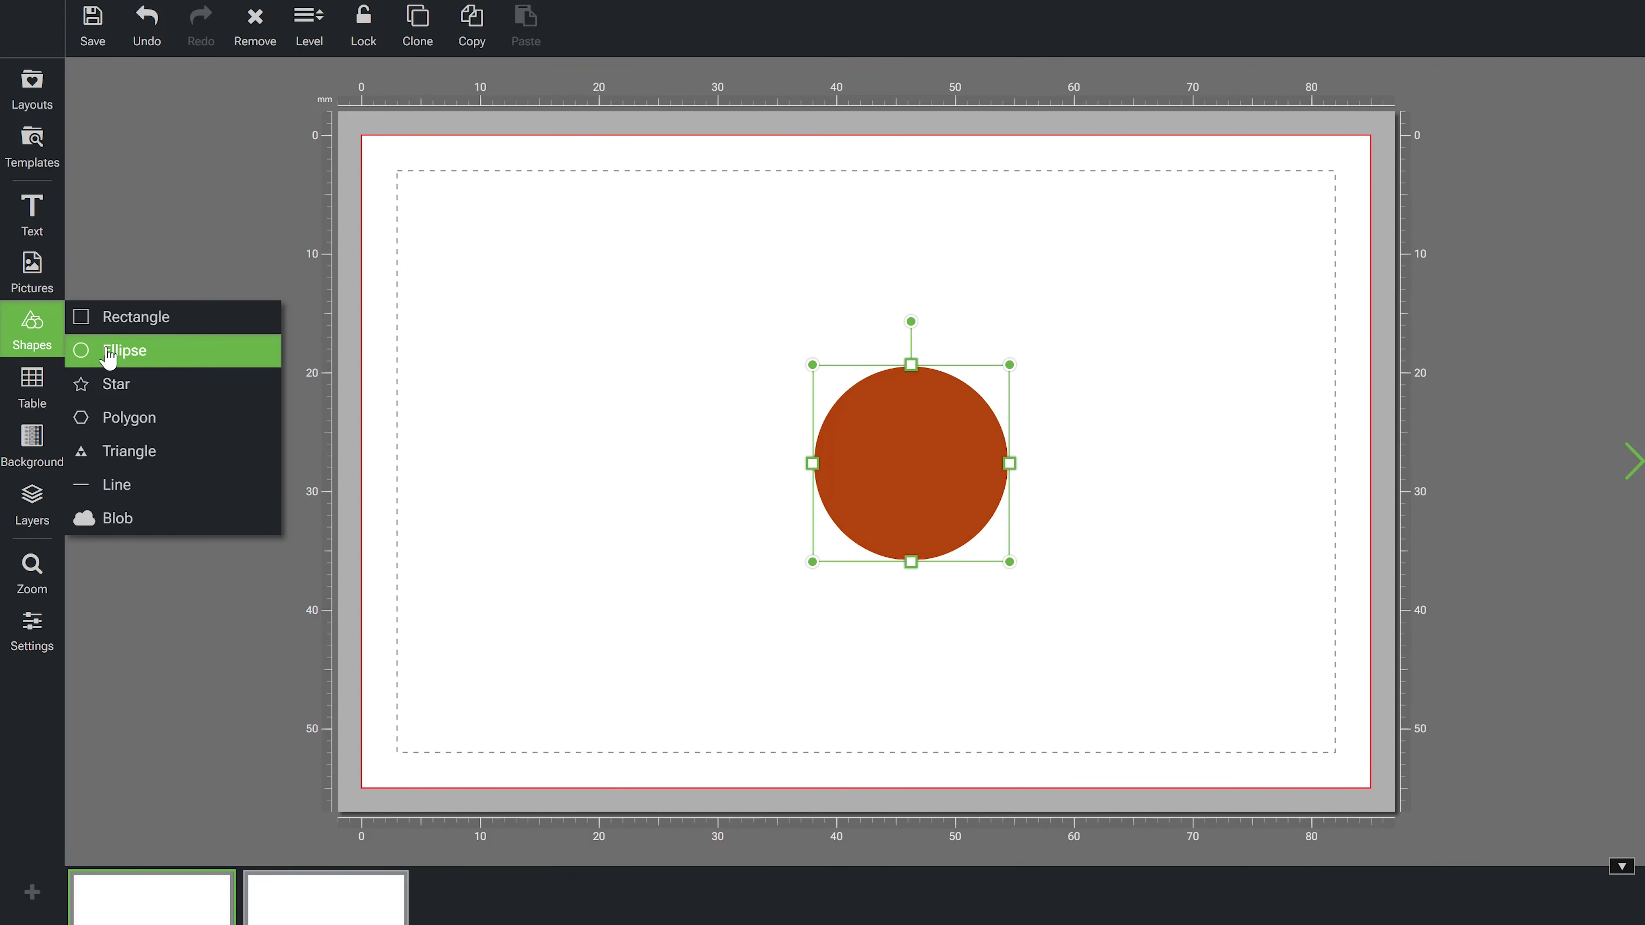
left_click(1561, 308)
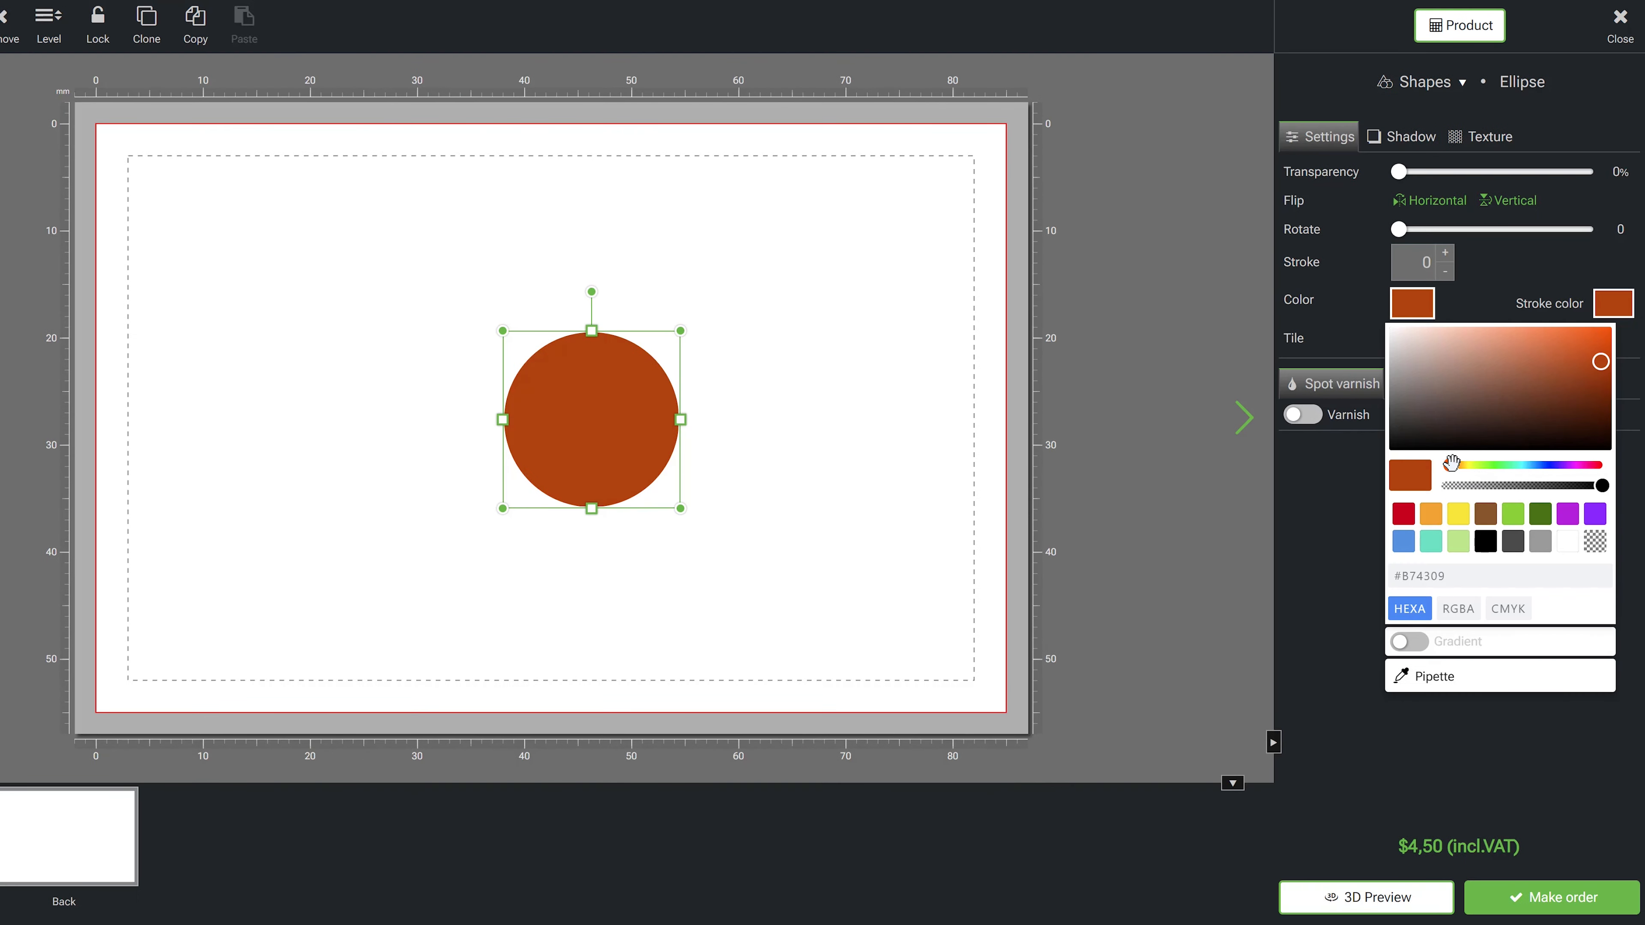
left_click_drag(1449, 465, 1533, 468)
- Move the blue circle to the card's top-left corner and enlarge it well past the edge
left_click_drag(663, 412, 214, 159)
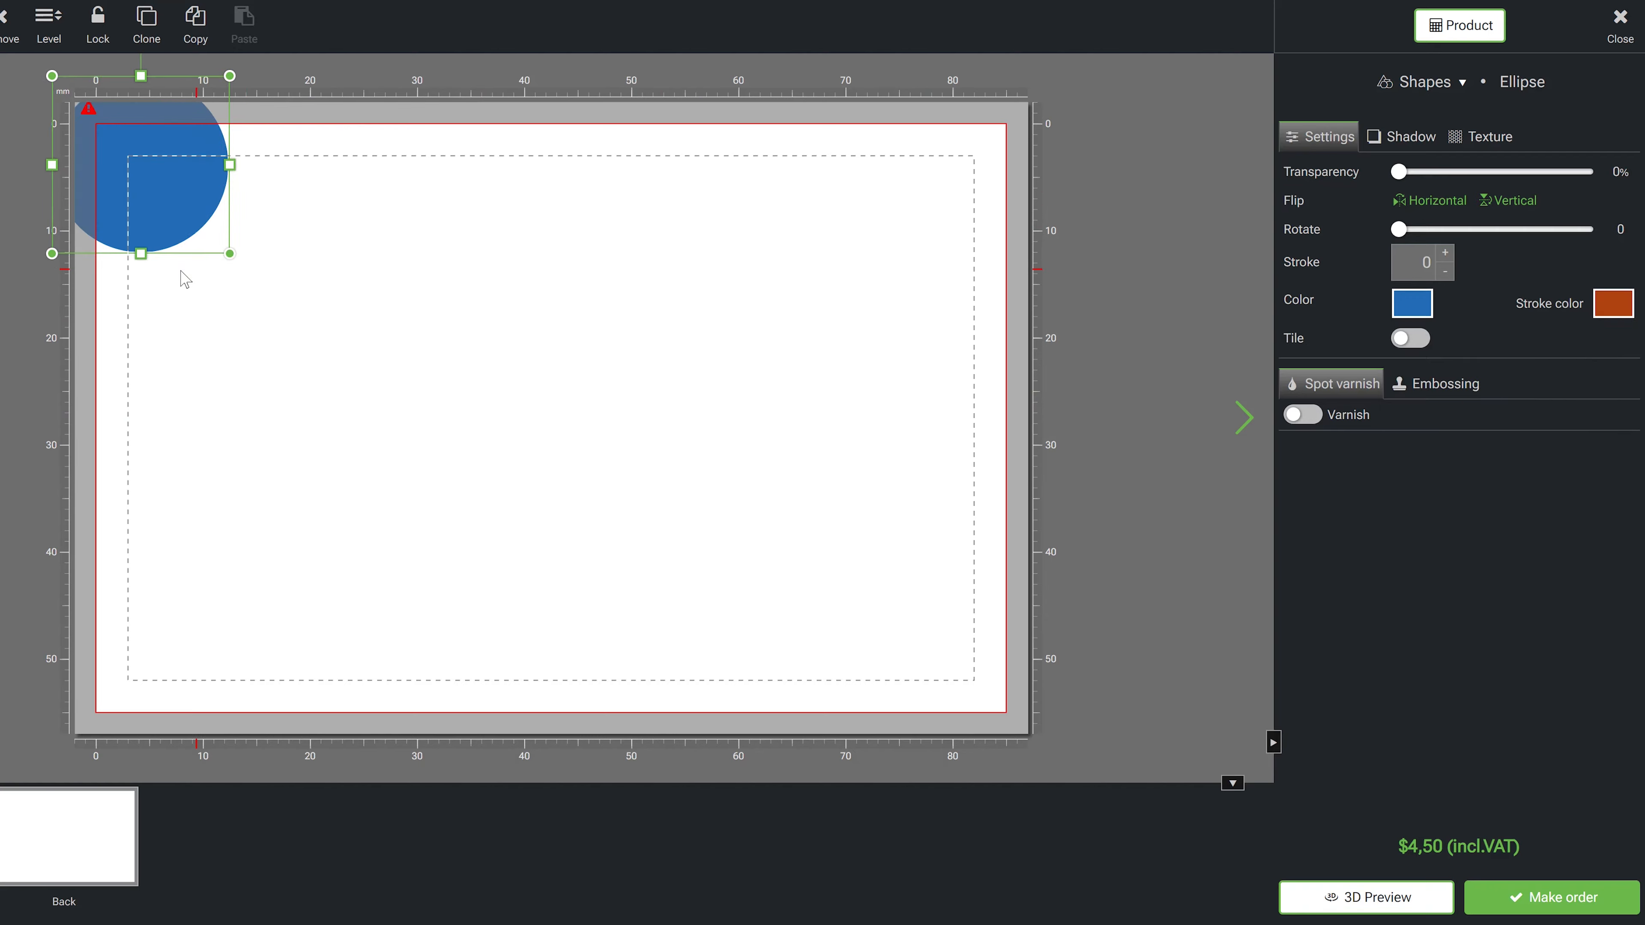
left_click_drag(228, 252, 323, 493)
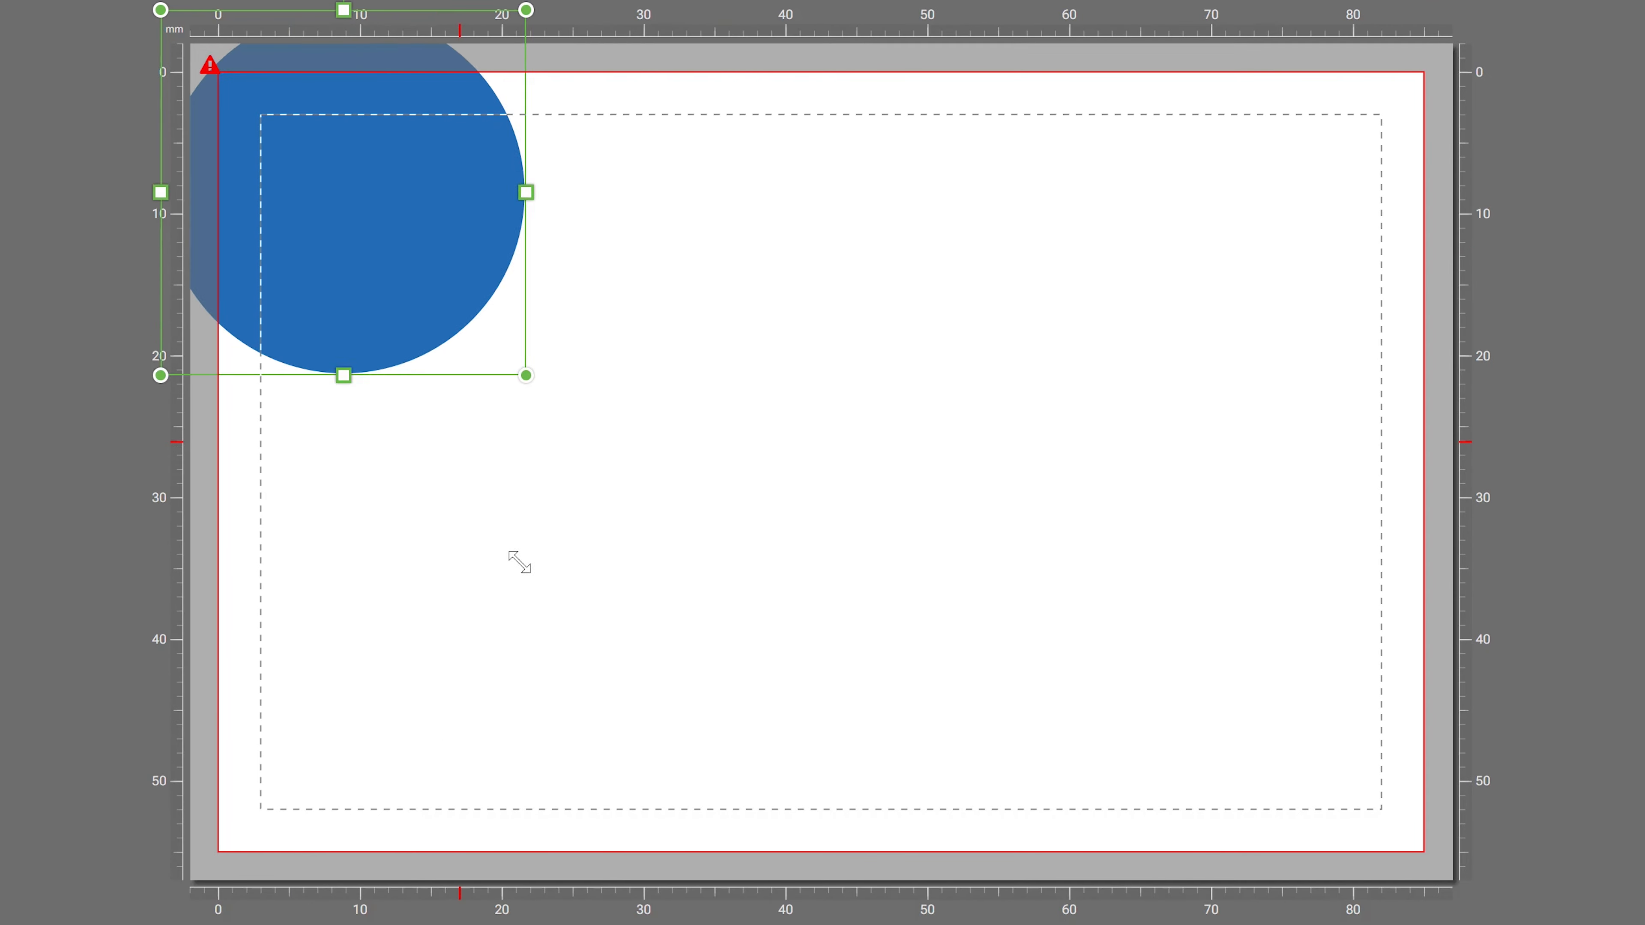
left_click_drag(519, 563, 1052, 902)
left_click_drag(760, 383, 431, 389)
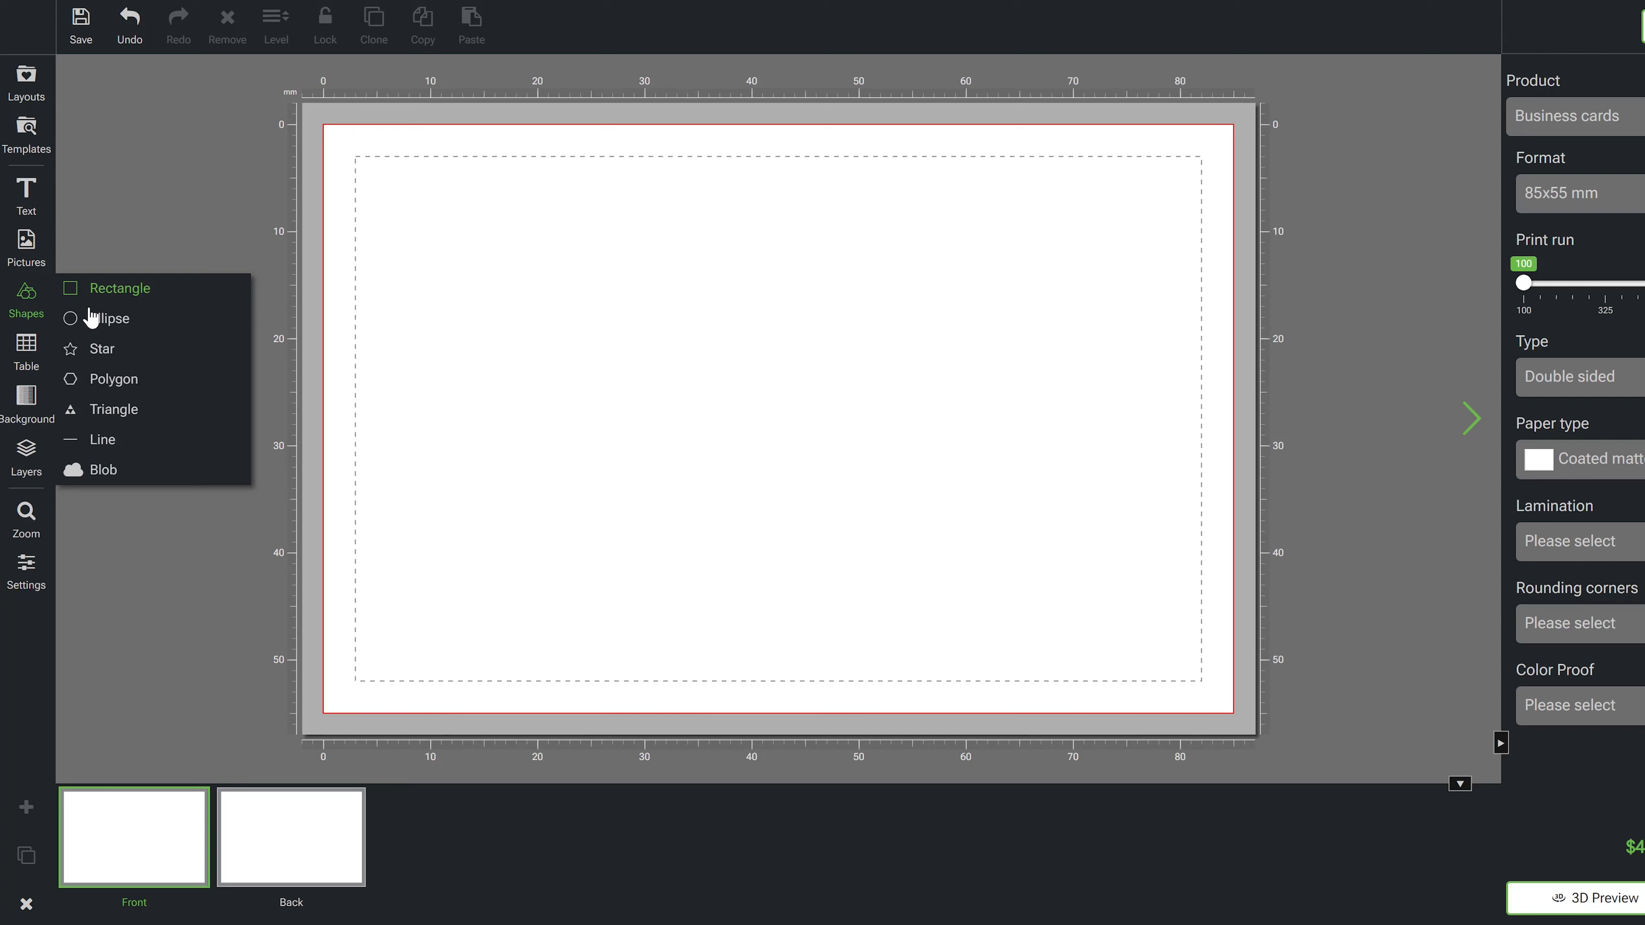
- Add another ellipse, enlarge it and move it near the card's centre
left_click(93, 317)
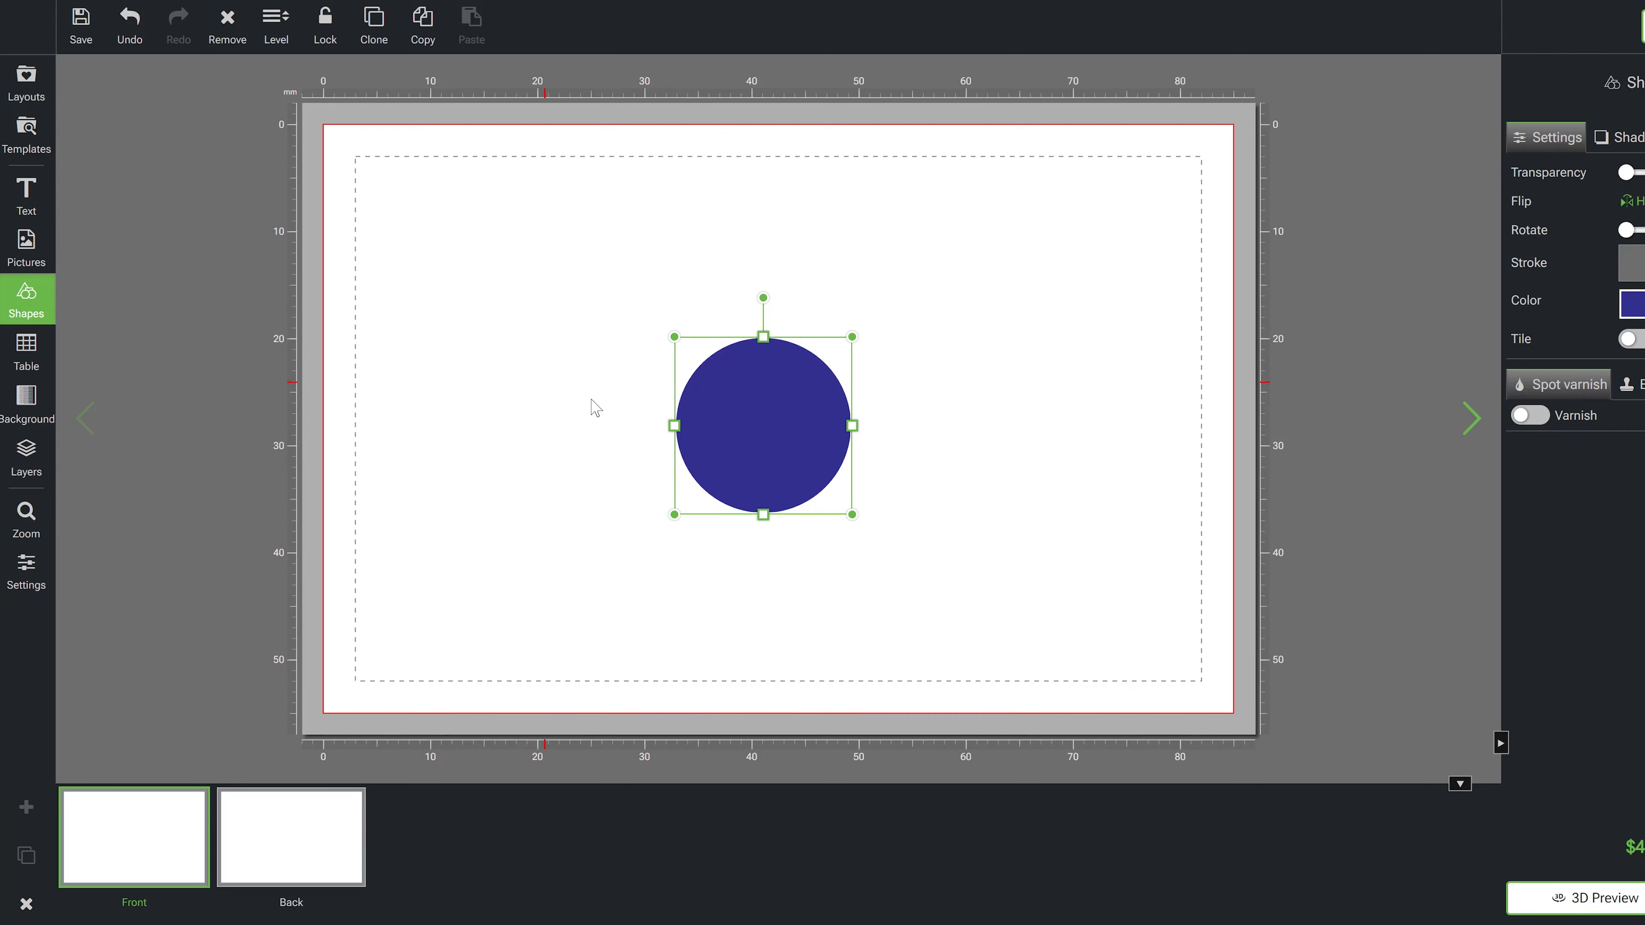
left_click_drag(674, 517, 418, 761)
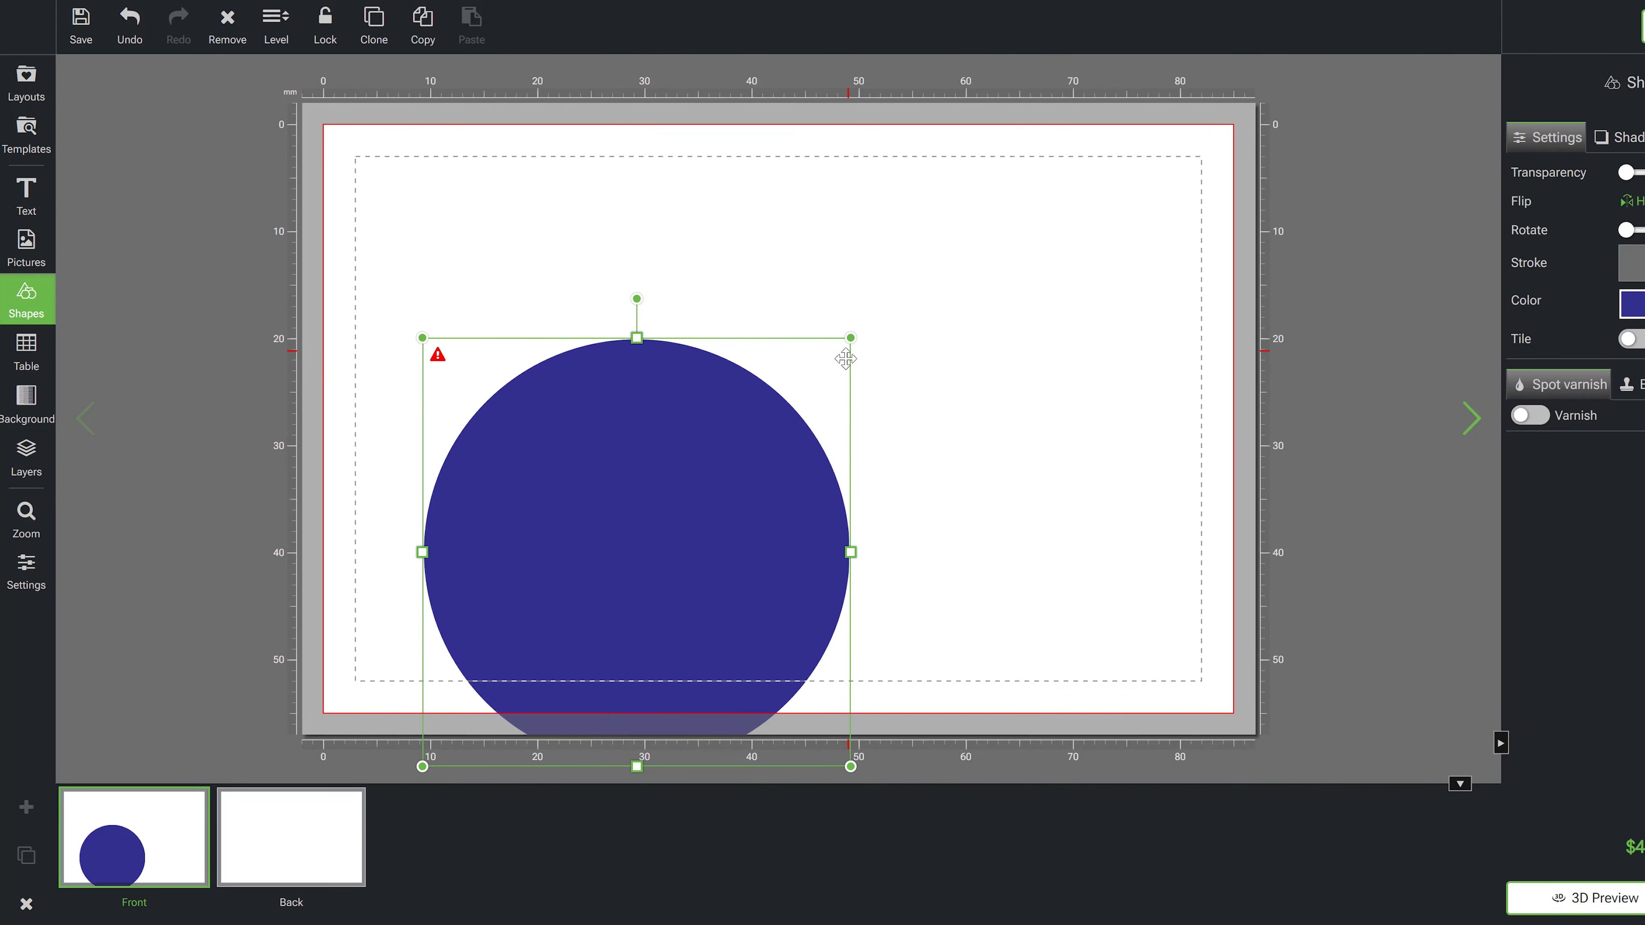
left_click_drag(695, 498, 819, 364)
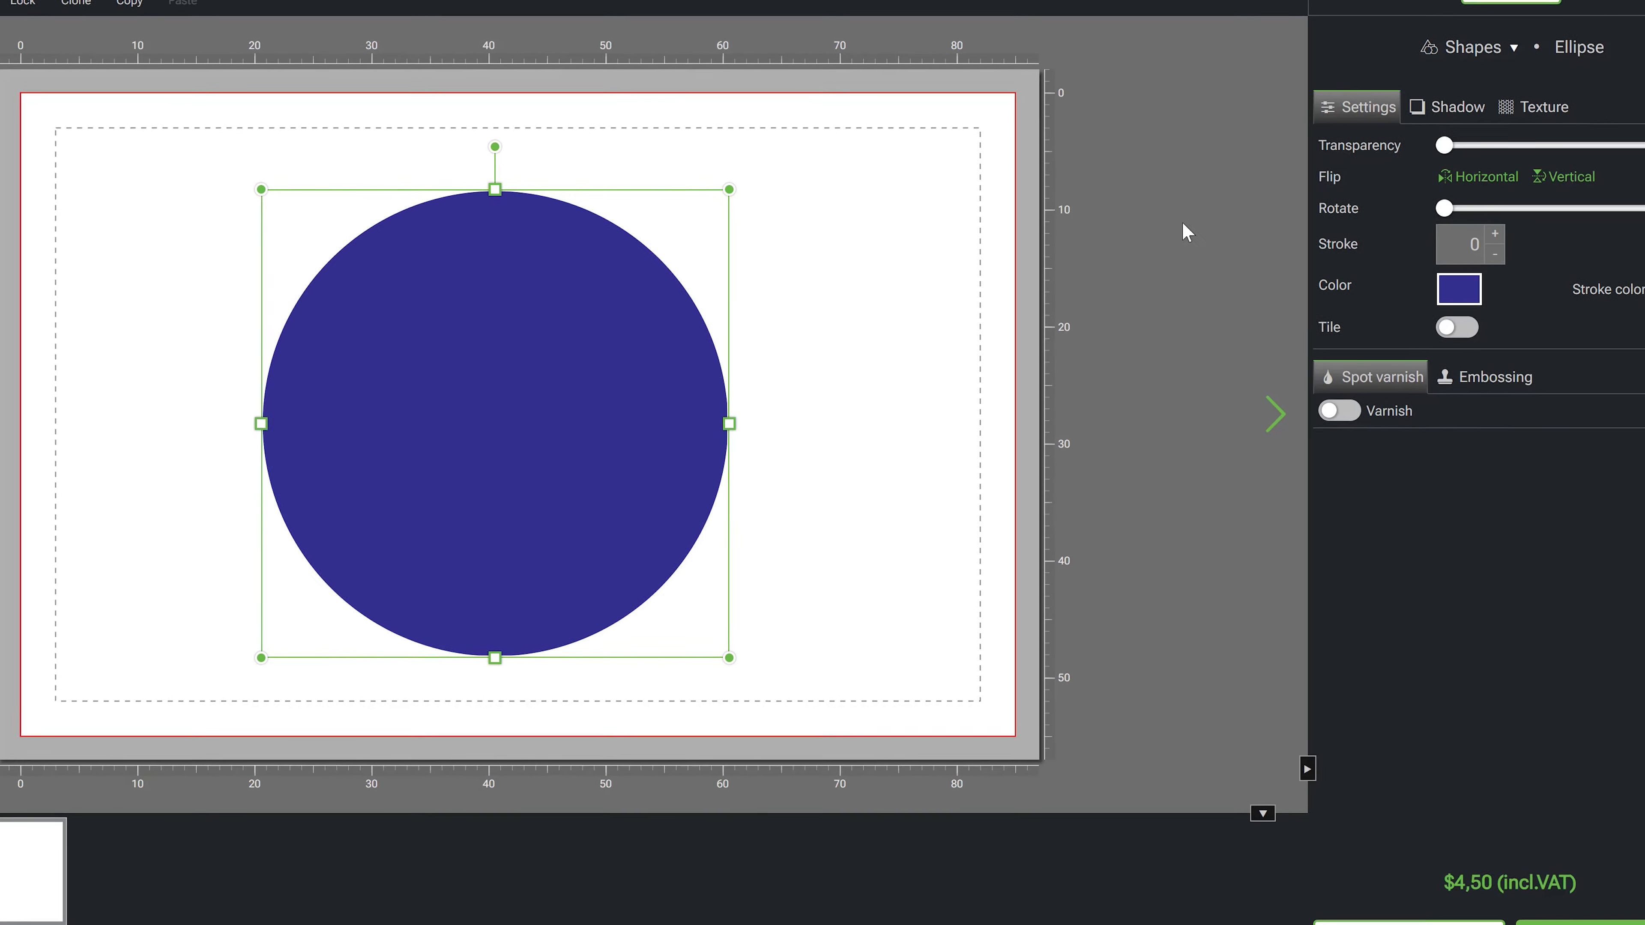
- Apply the red quilted Luxury texture to the circle and adjust the texture zoom
left_click(1509, 104)
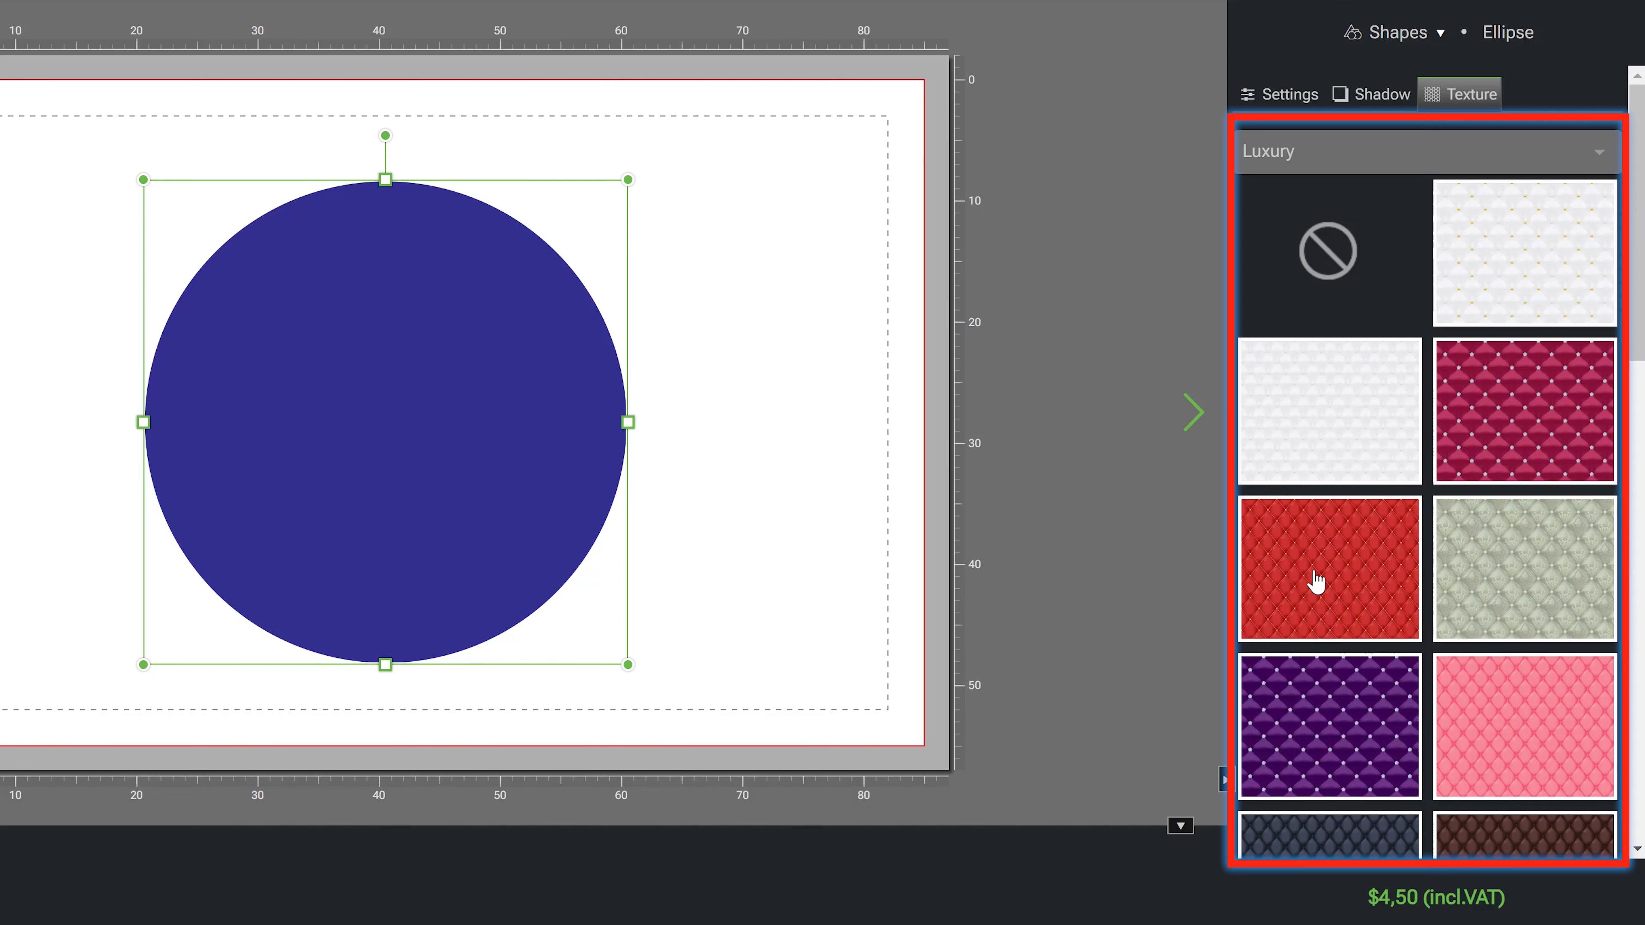
left_click(1316, 582)
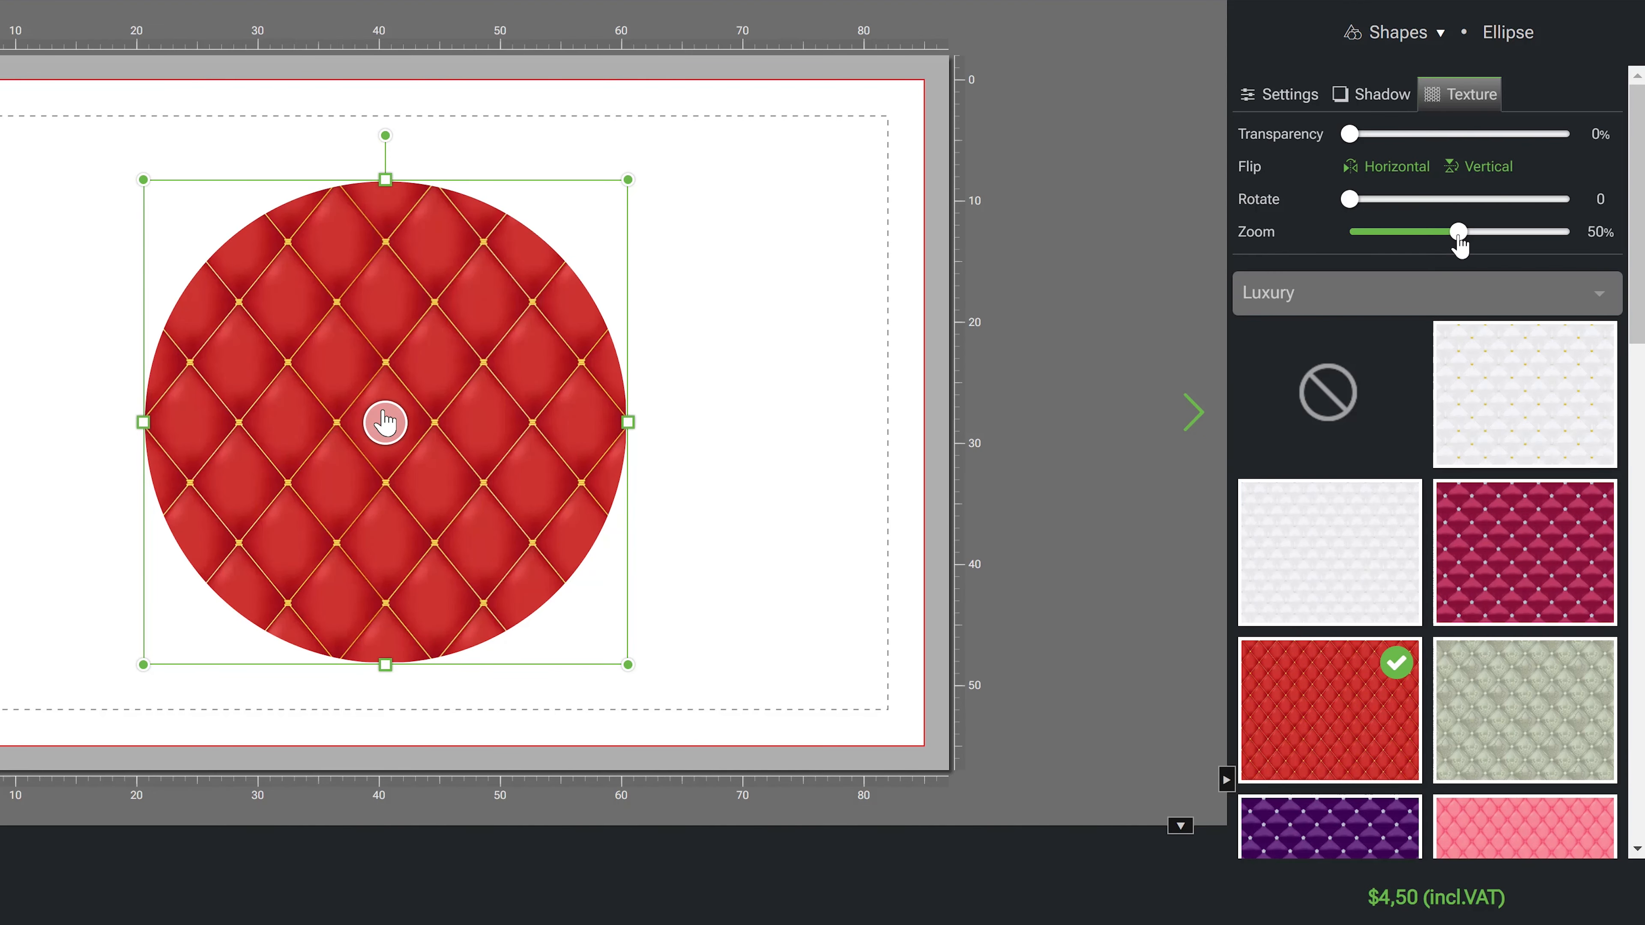
mouse_move(1459, 236)
left_mouse_down()
mouse_move(1404, 249)
mouse_move(1488, 245)
mouse_move(1434, 248)
left_mouse_up()
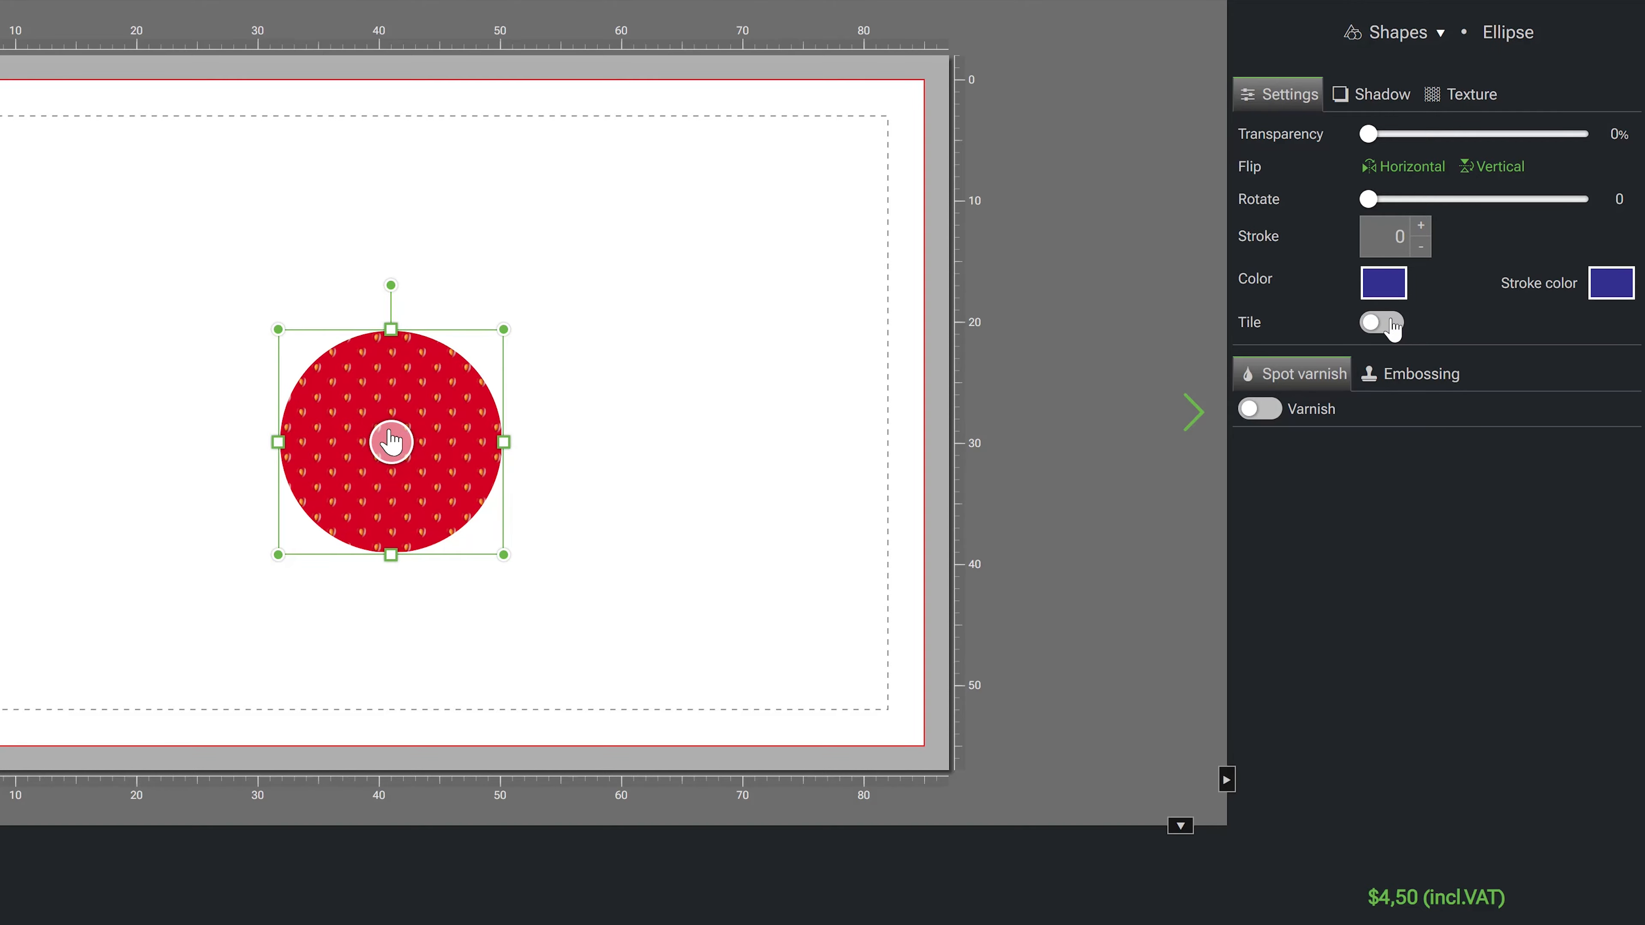
- Turn on tiling for the patterned circle and adjust the tile zoom
left_click(1382, 322)
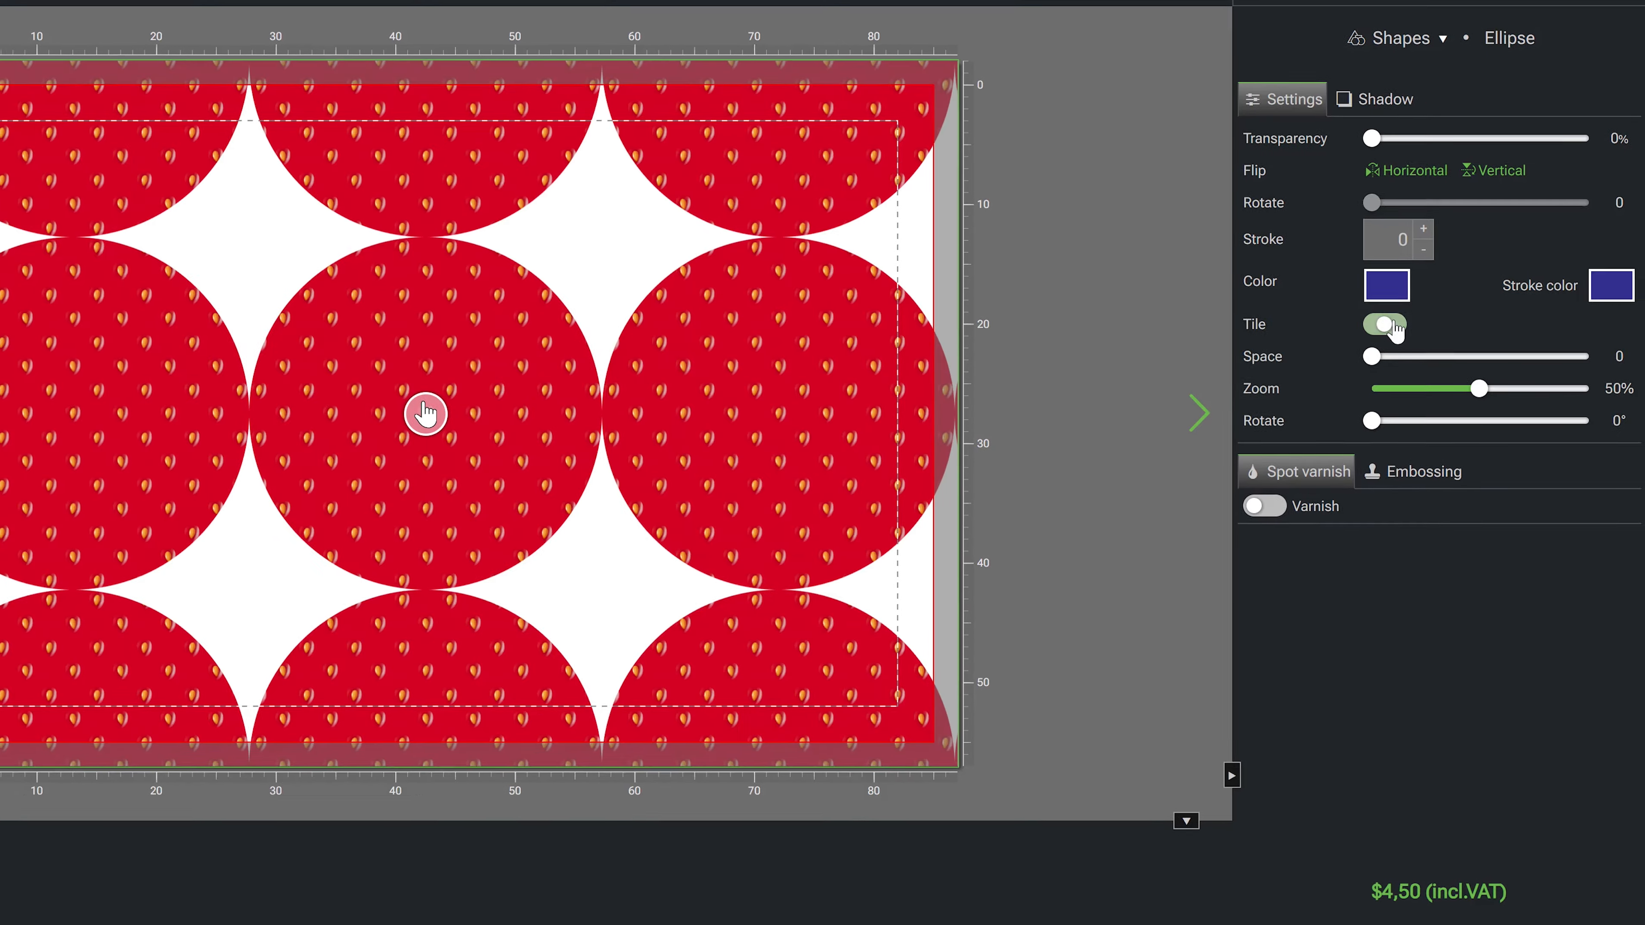
mouse_move(1487, 398)
left_mouse_down()
mouse_move(1411, 397)
mouse_move(1432, 397)
mouse_move(1407, 426)
mouse_move(1412, 368)
mouse_move(1471, 368)
left_mouse_up()
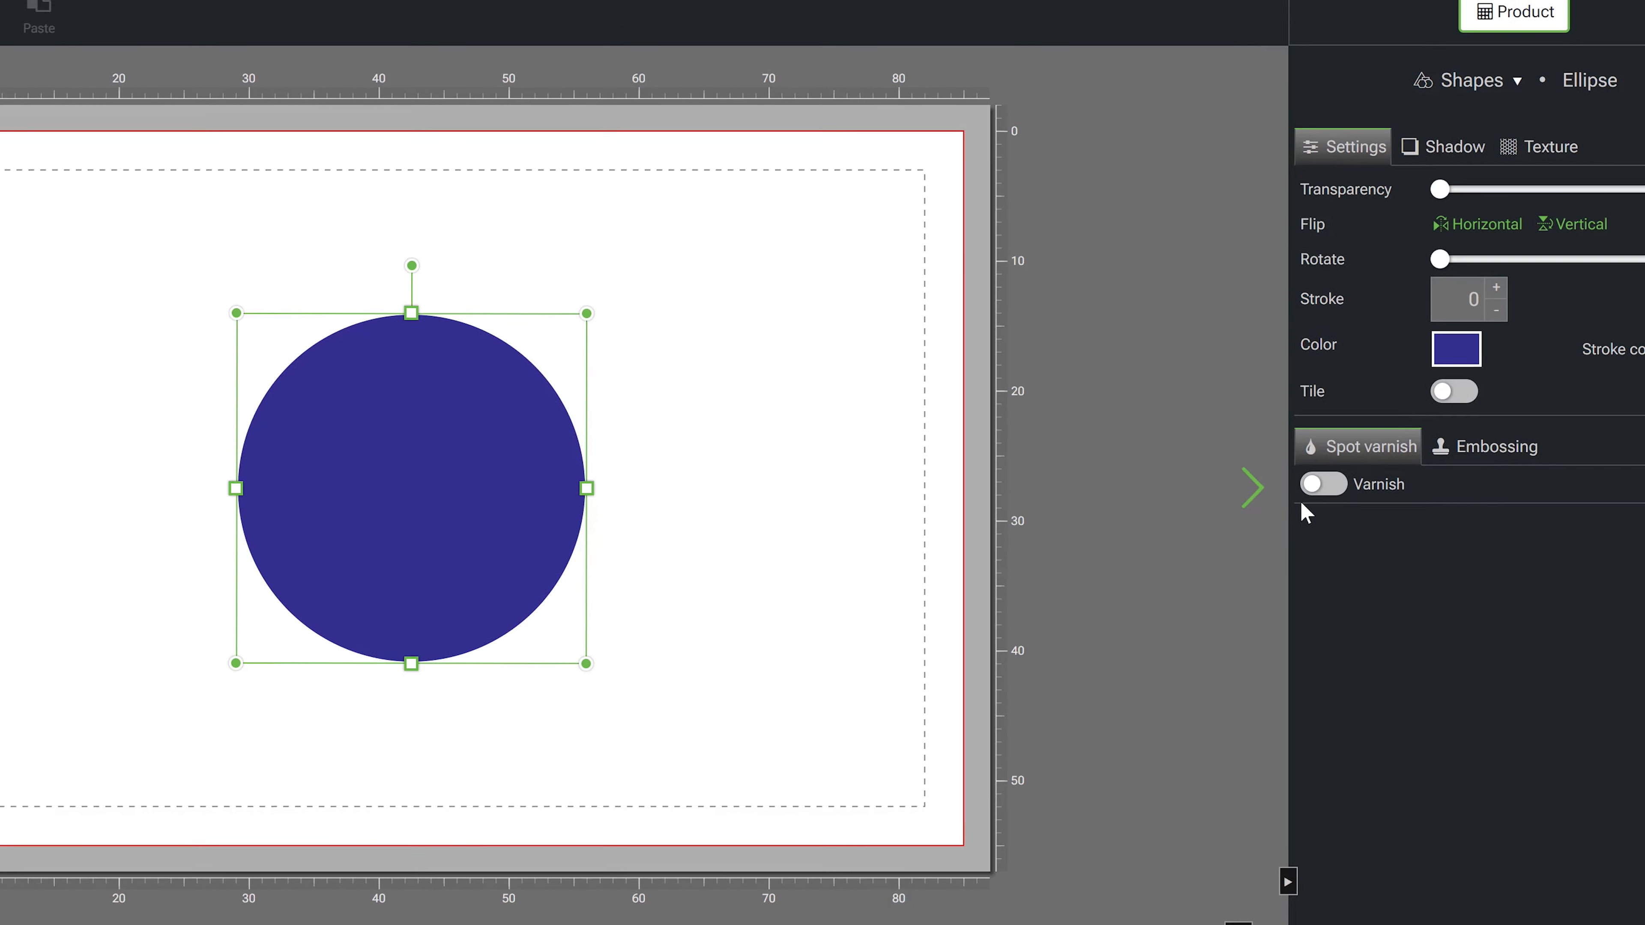
- Try the orange and yellow swatches as the circle's fill, then shift the hue to blue
left_click(1365, 356)
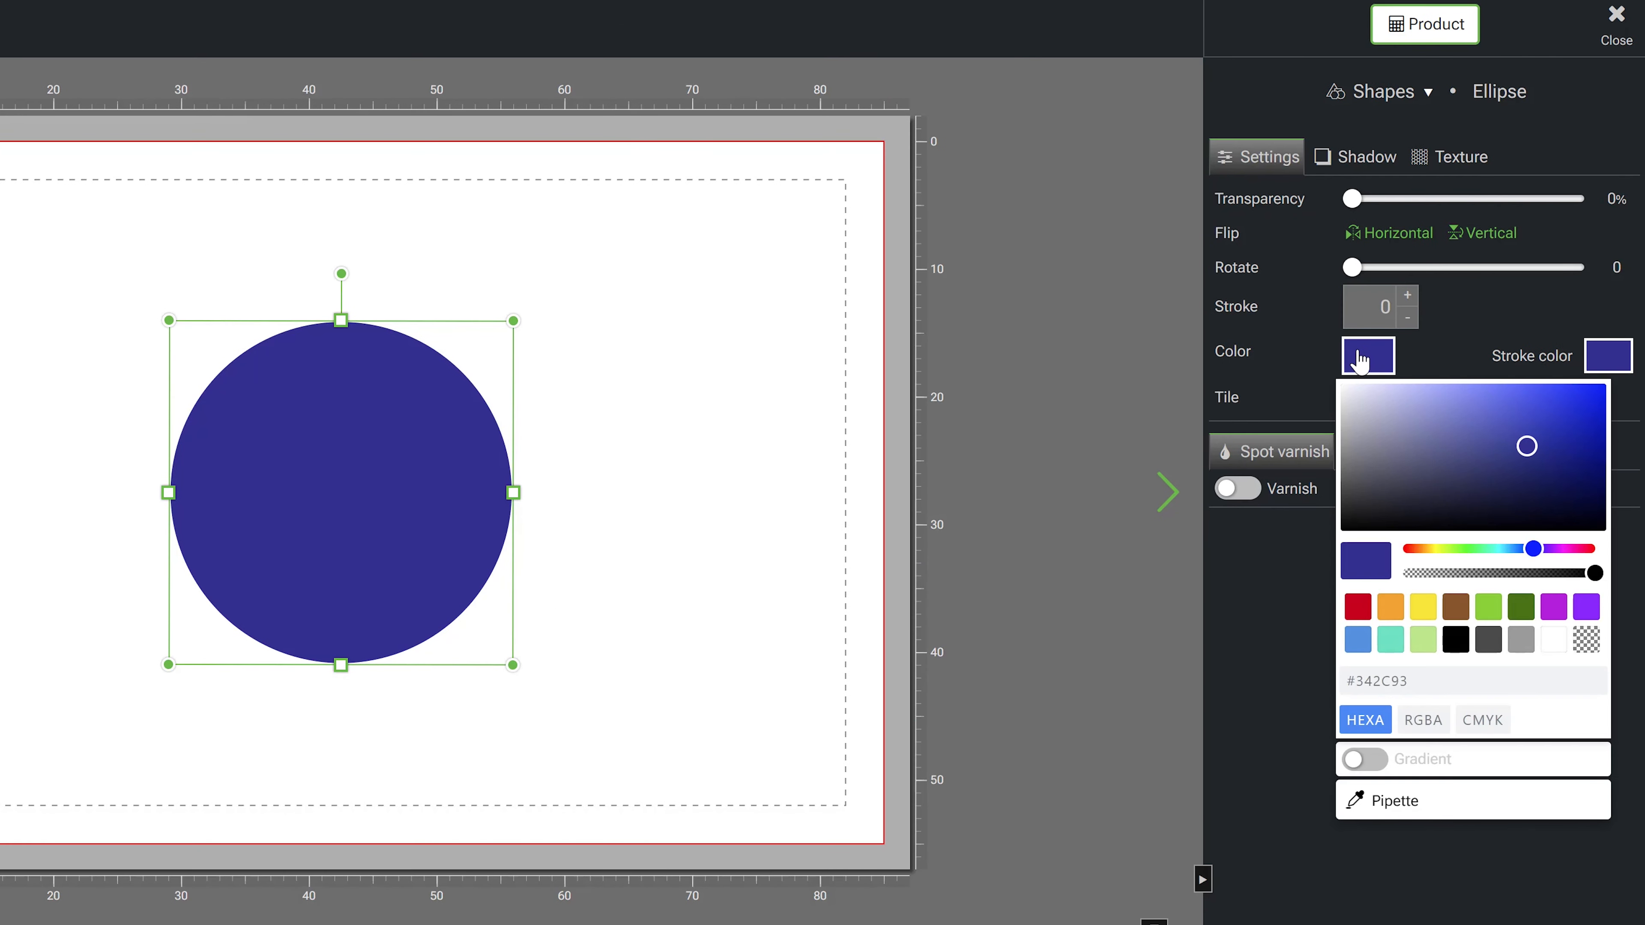
left_click(1393, 608)
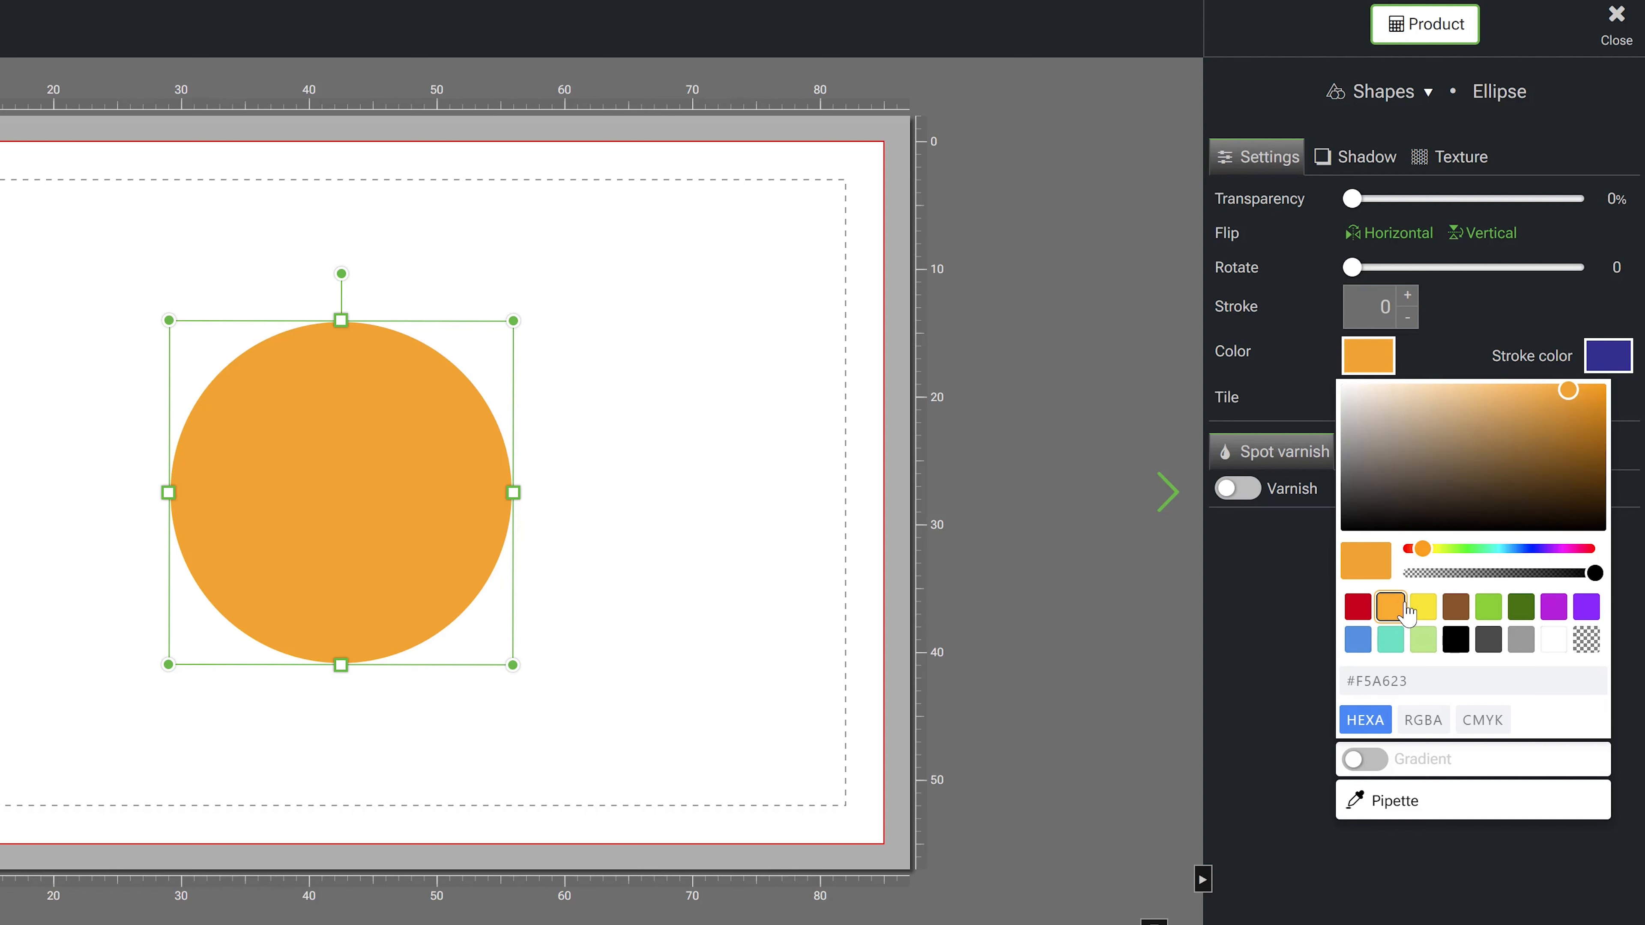
left_click(1428, 611)
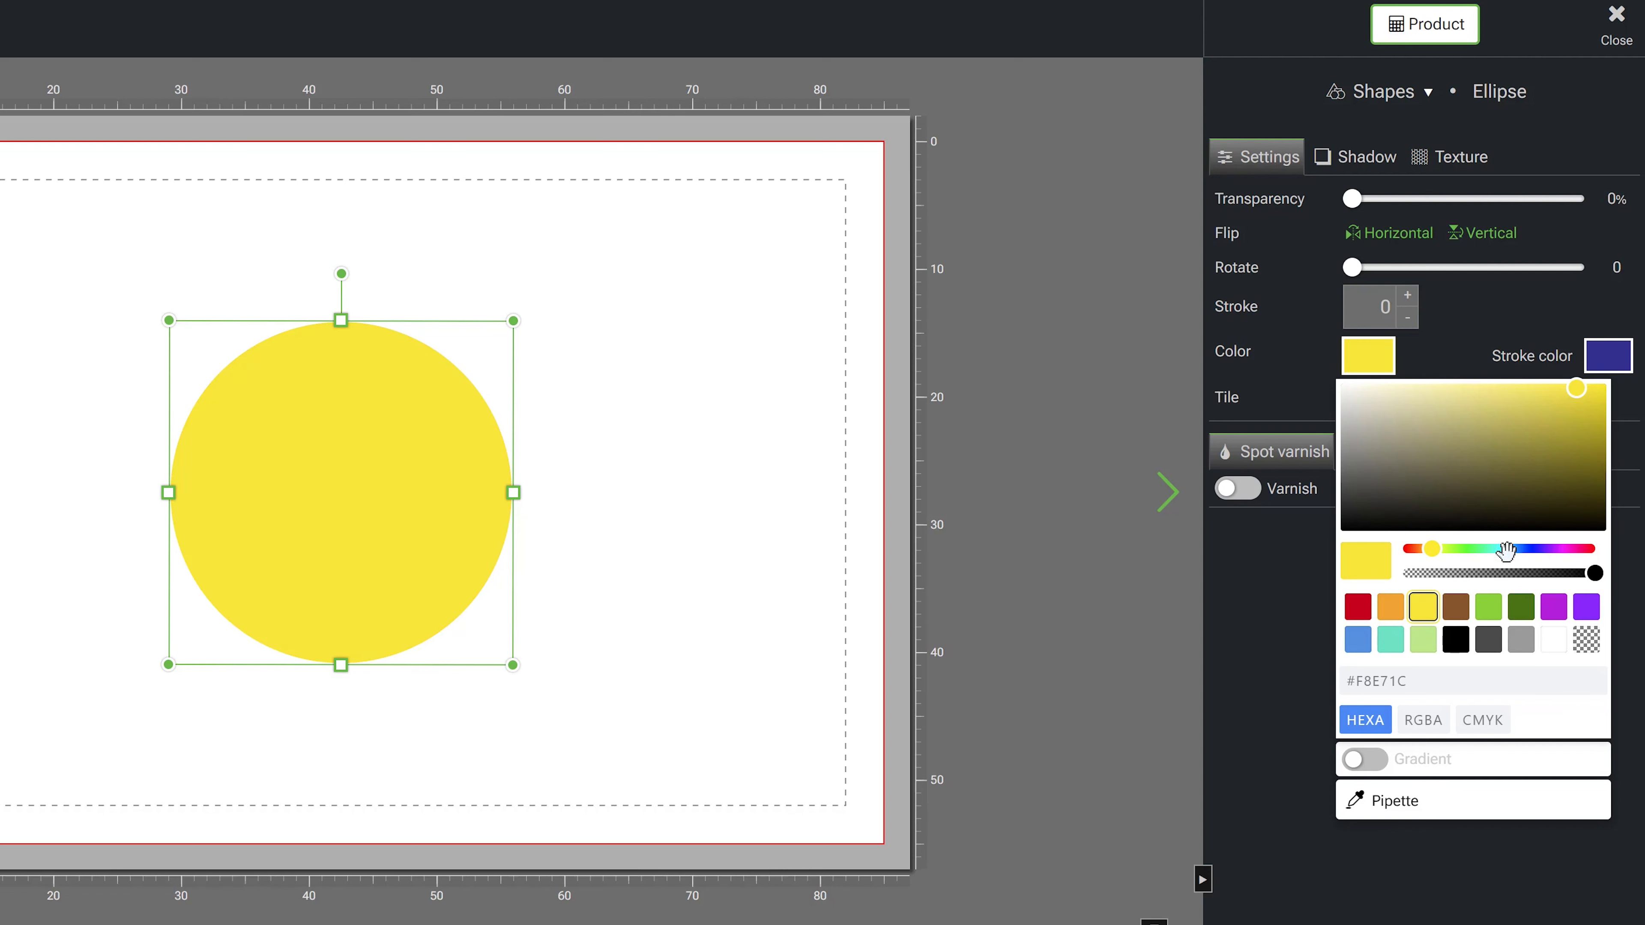
left_click_drag(1436, 549, 1521, 548)
- Pick lighter blue shades for the circle's fill from the colour field
left_click(1546, 478)
left_click(1544, 434)
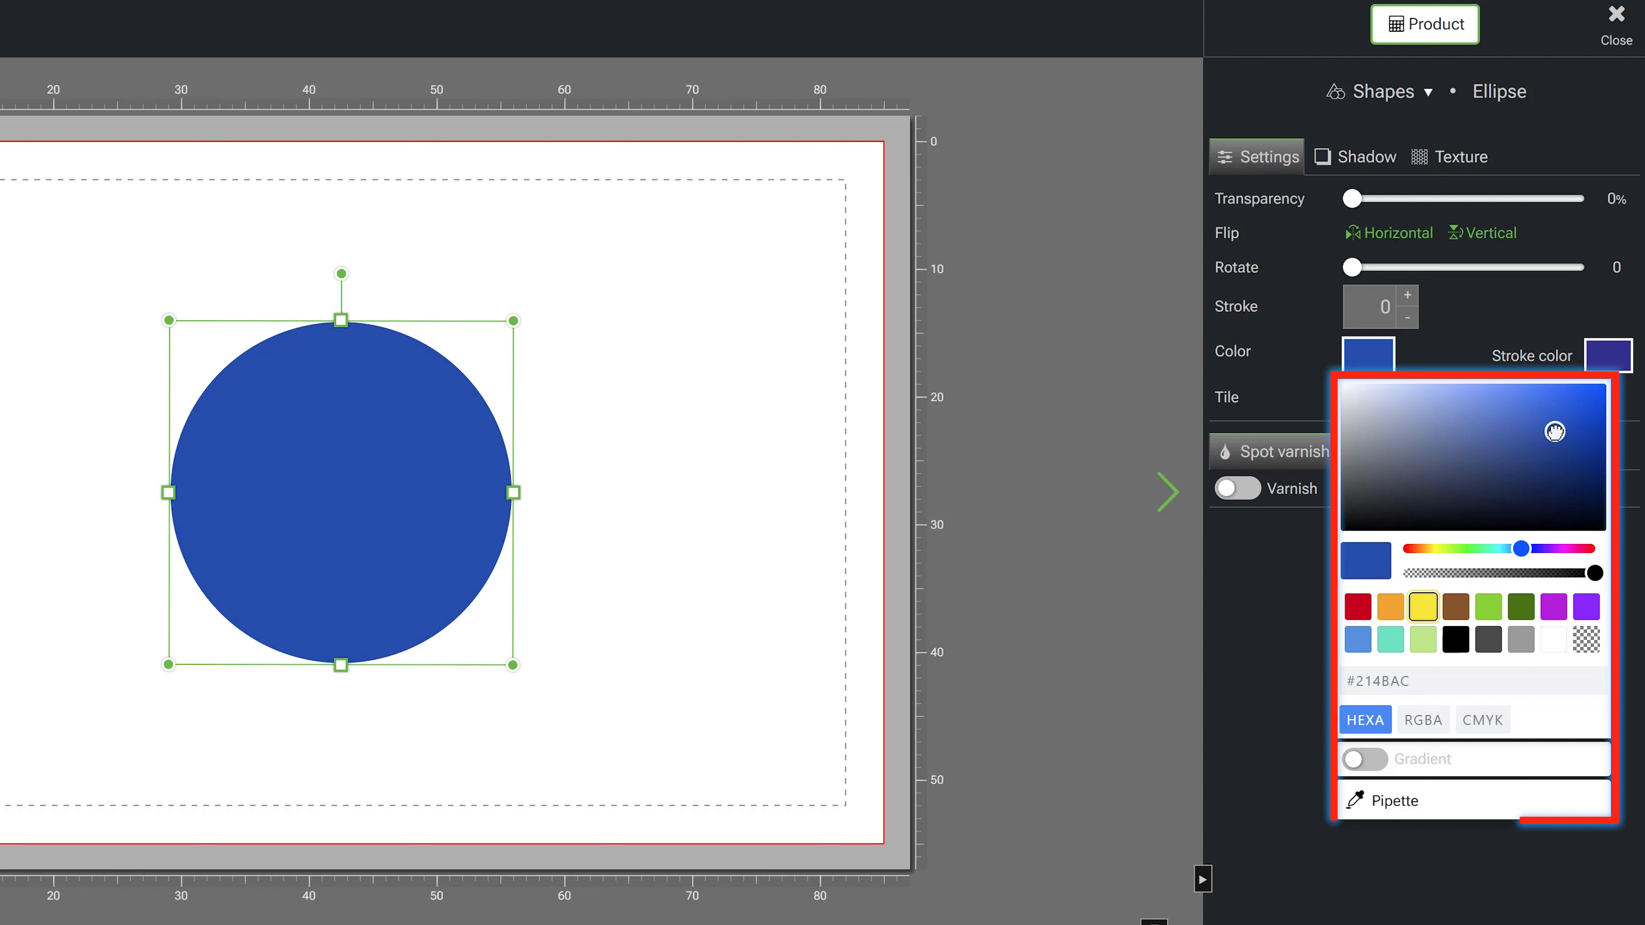
left_click(1555, 412)
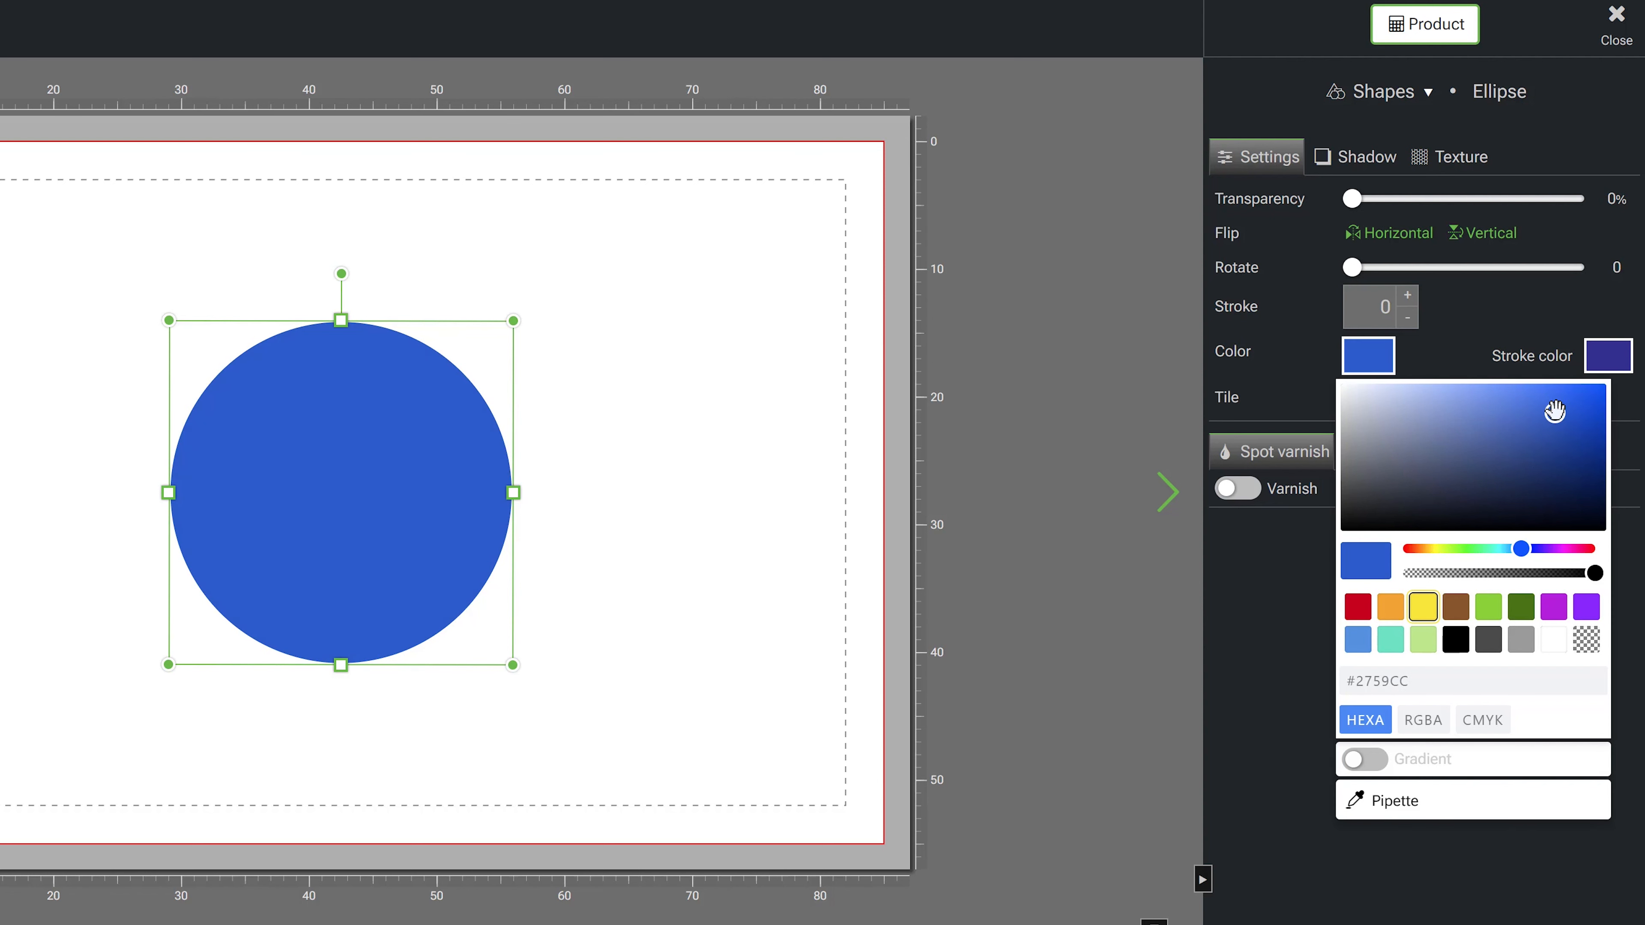
- Try the transparent, white and grey swatches as the circle's fill
left_click(1586, 640)
left_click(1560, 642)
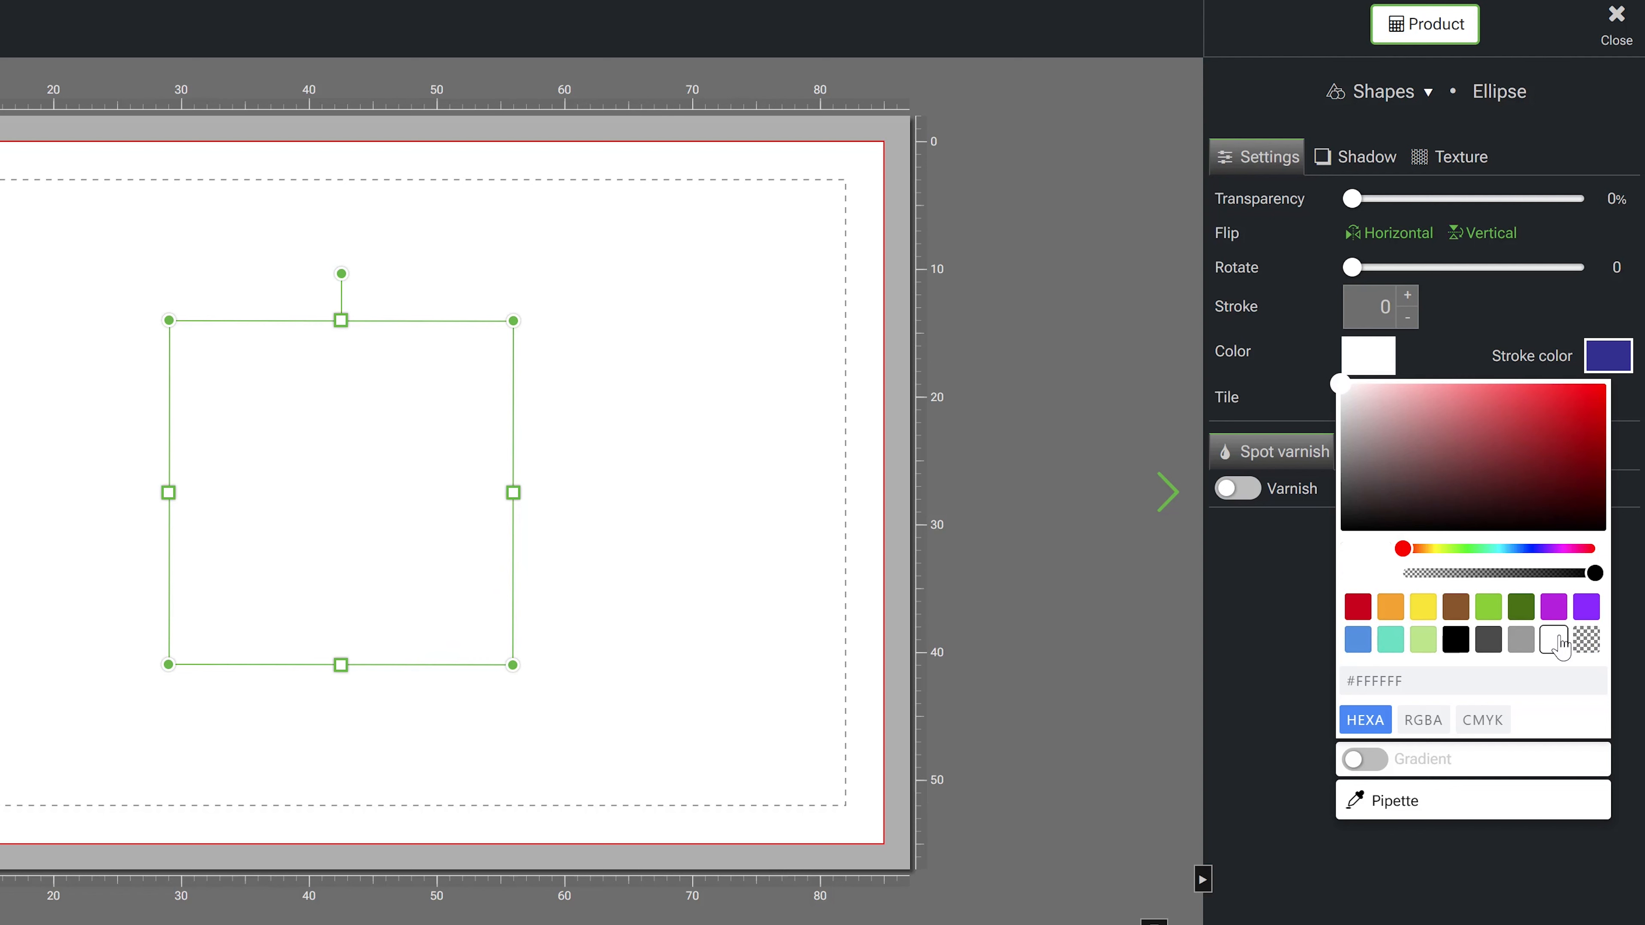
left_click(1521, 642)
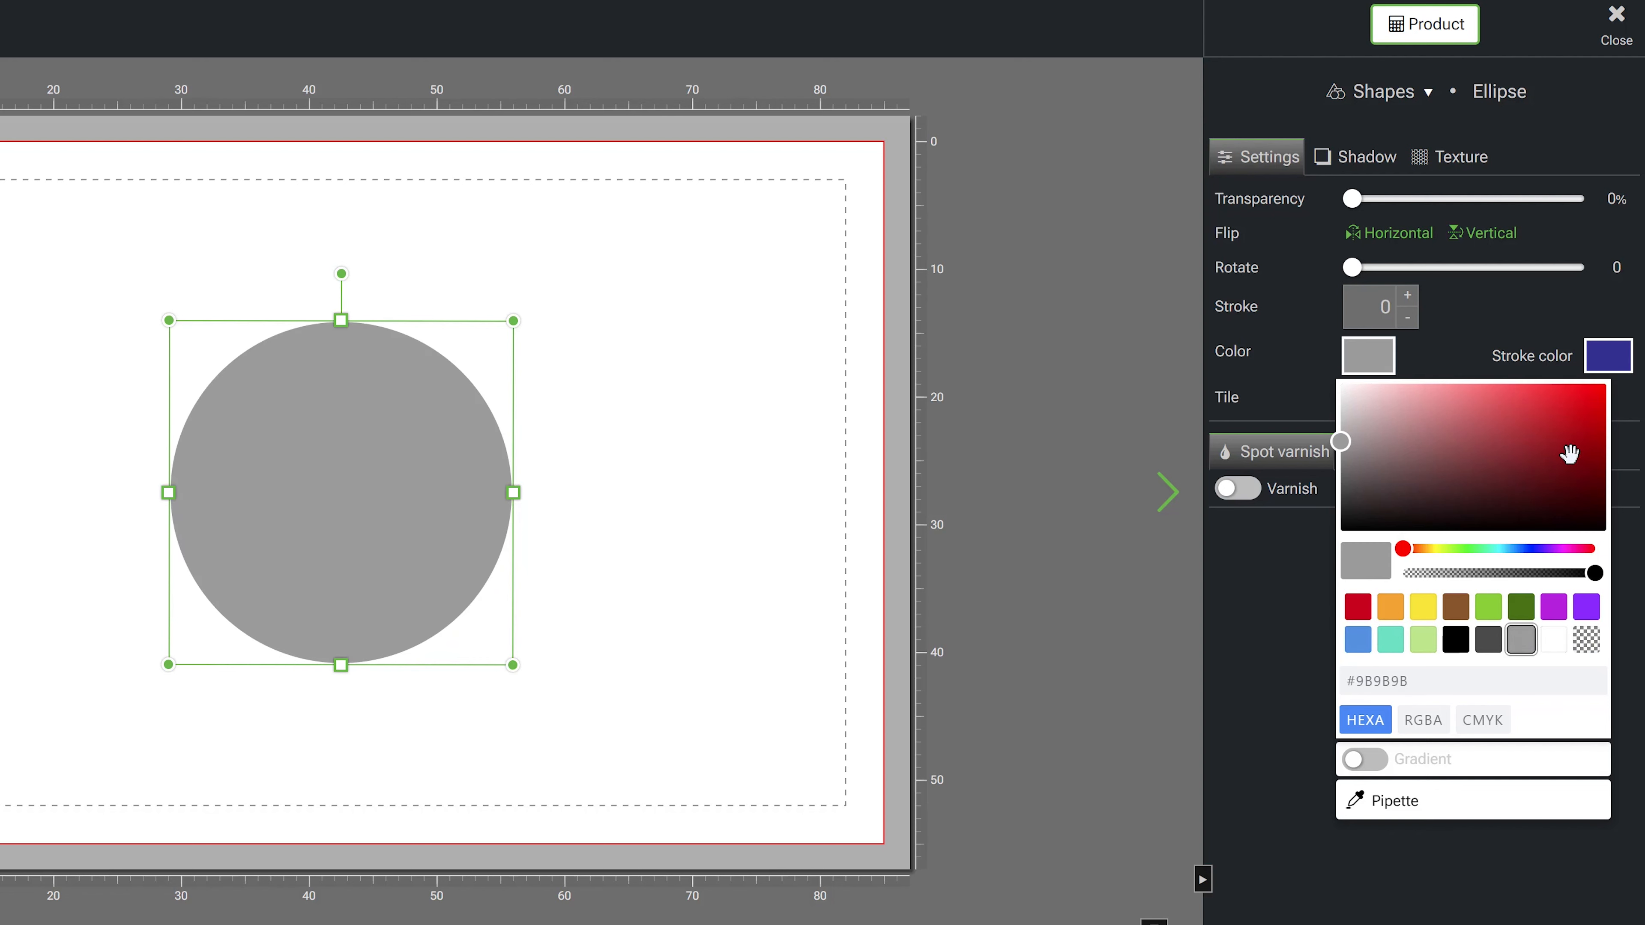
- Pick a red shade for the fill, then shift the hue and pick the light blue #509FD6
left_click(1570, 440)
left_click(1544, 403)
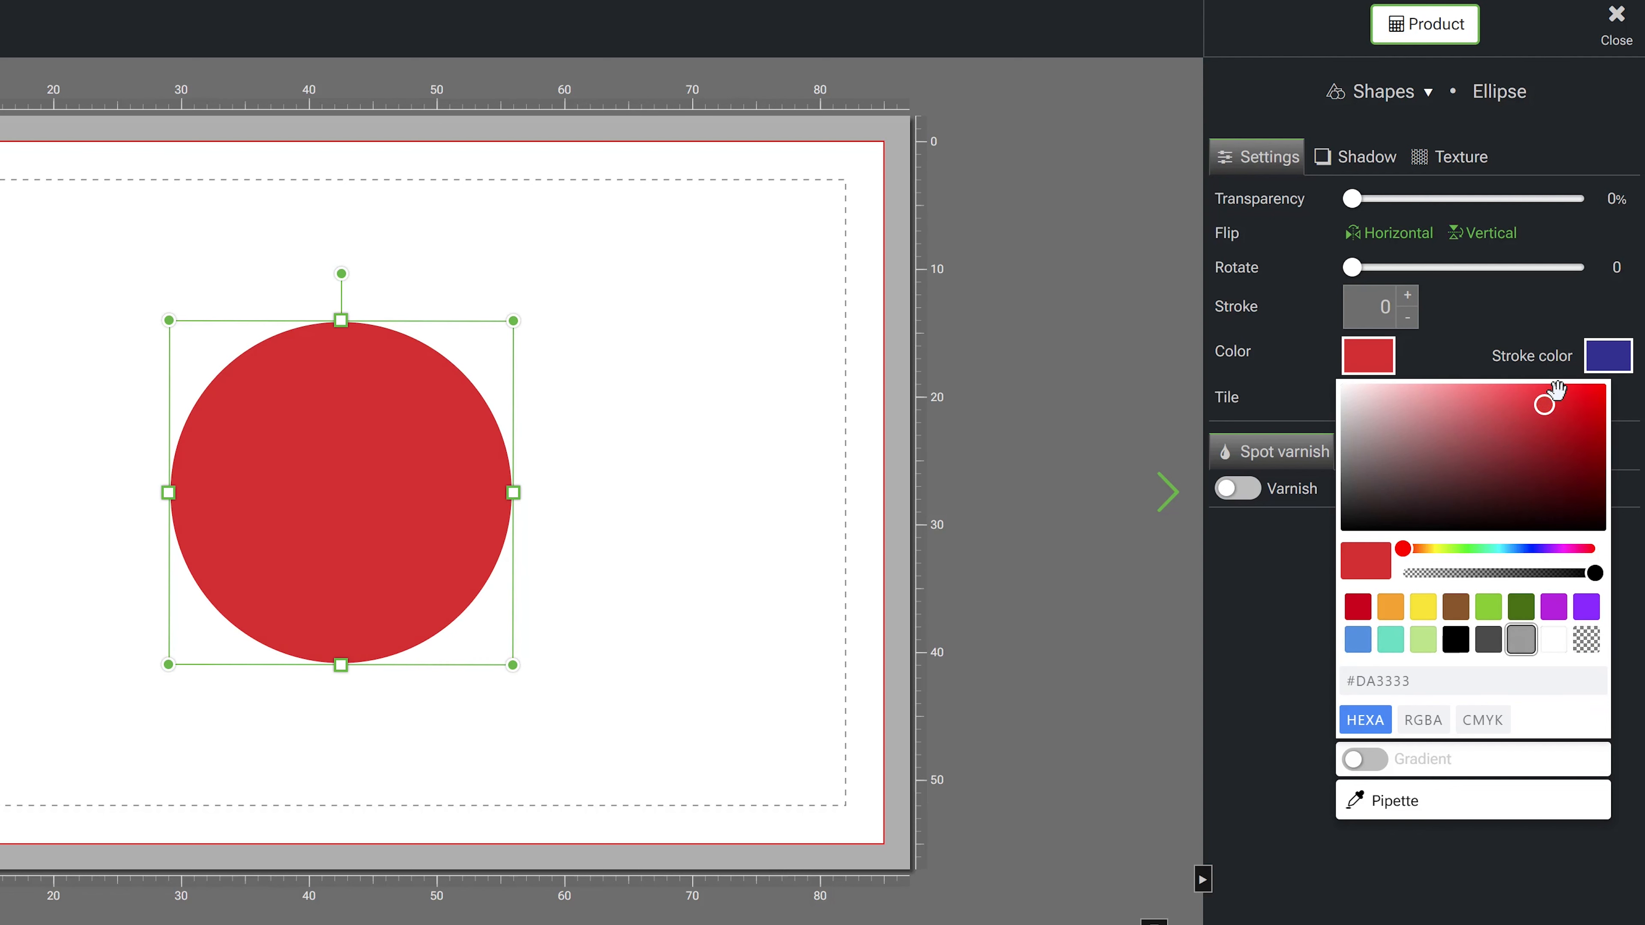
left_click_drag(1501, 447, 1518, 407)
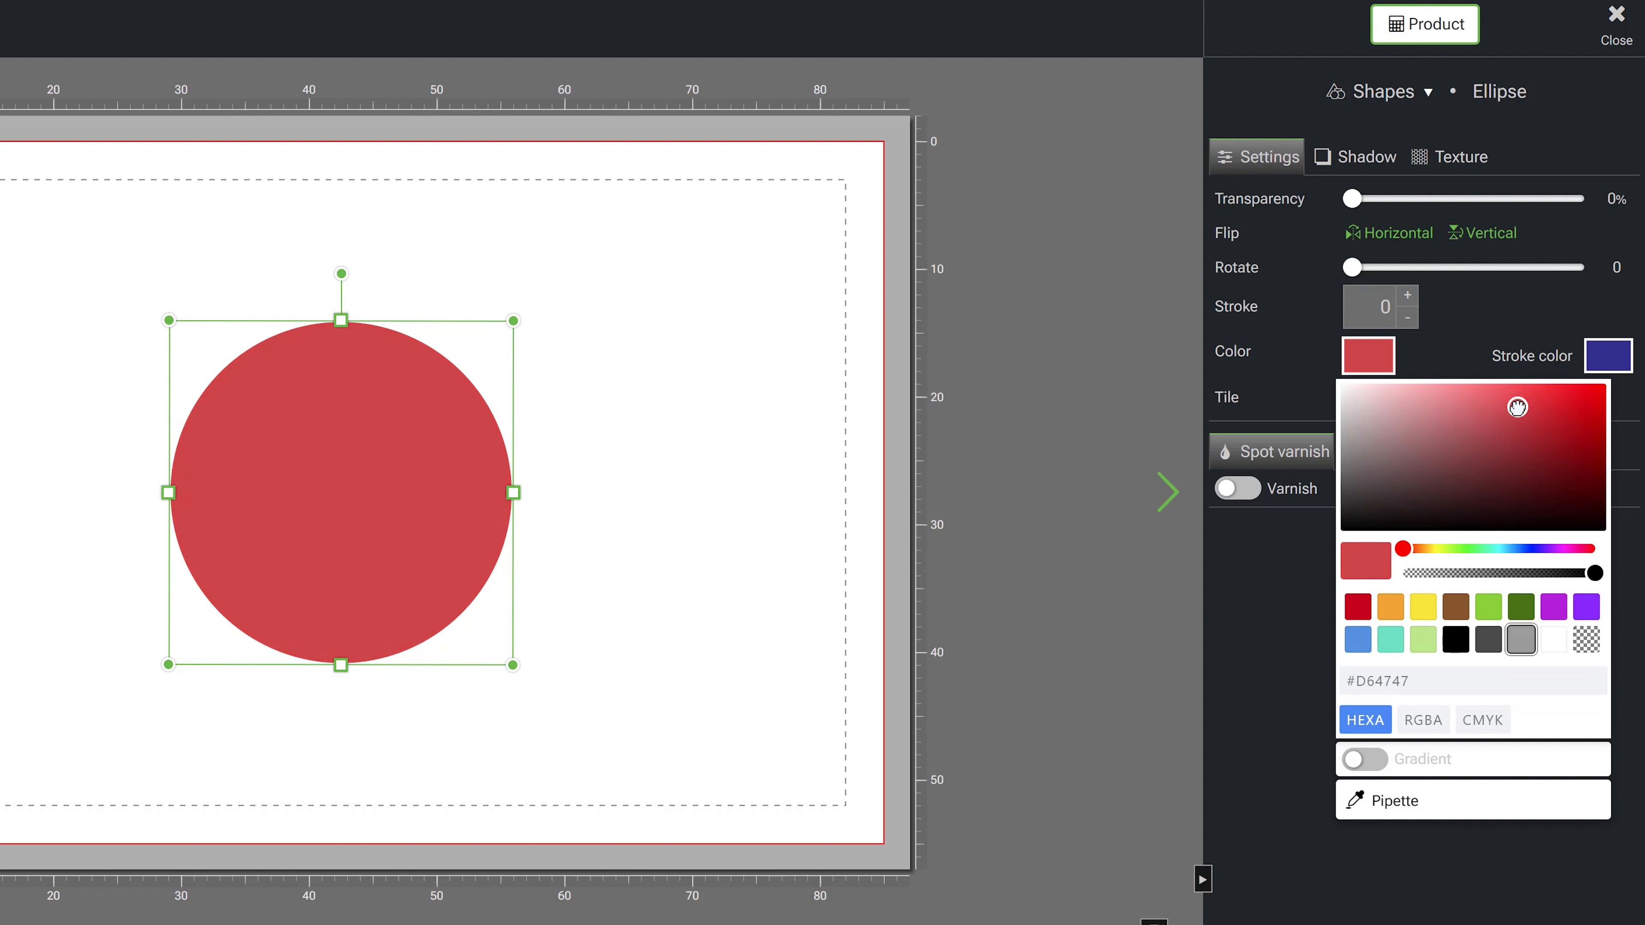
left_click_drag(1588, 556, 1512, 550)
left_click(1509, 407)
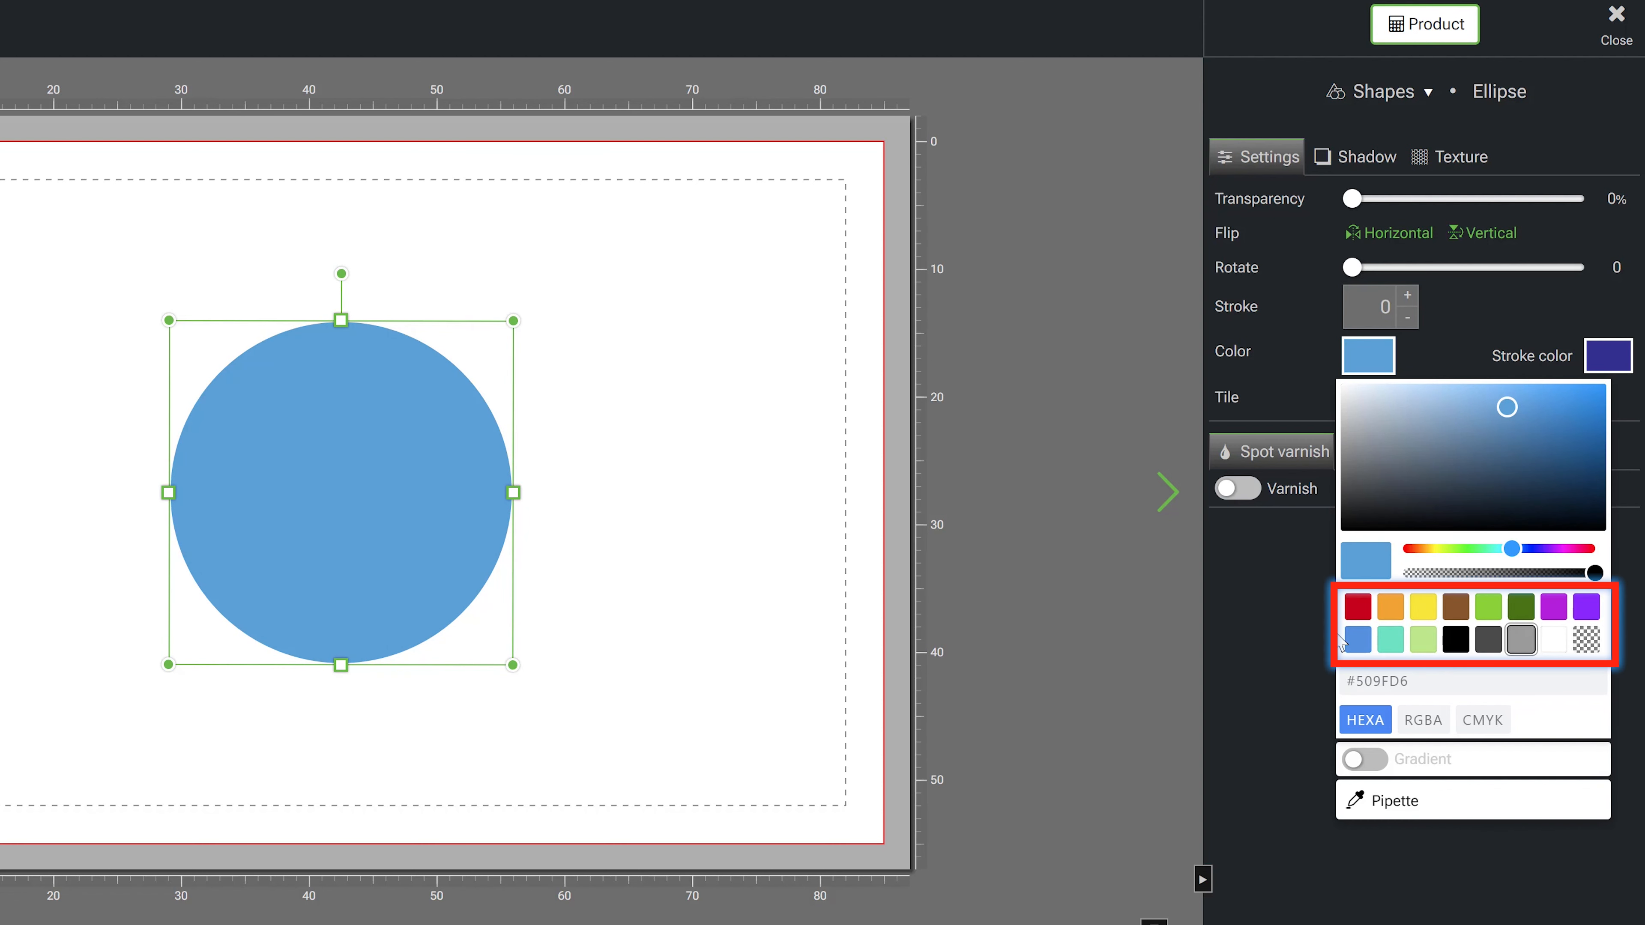
- Cycle the circle's fill through the grey, yellow, orange, transparent and light green swatches
left_click(1521, 608)
left_click(1423, 607)
left_click(1390, 607)
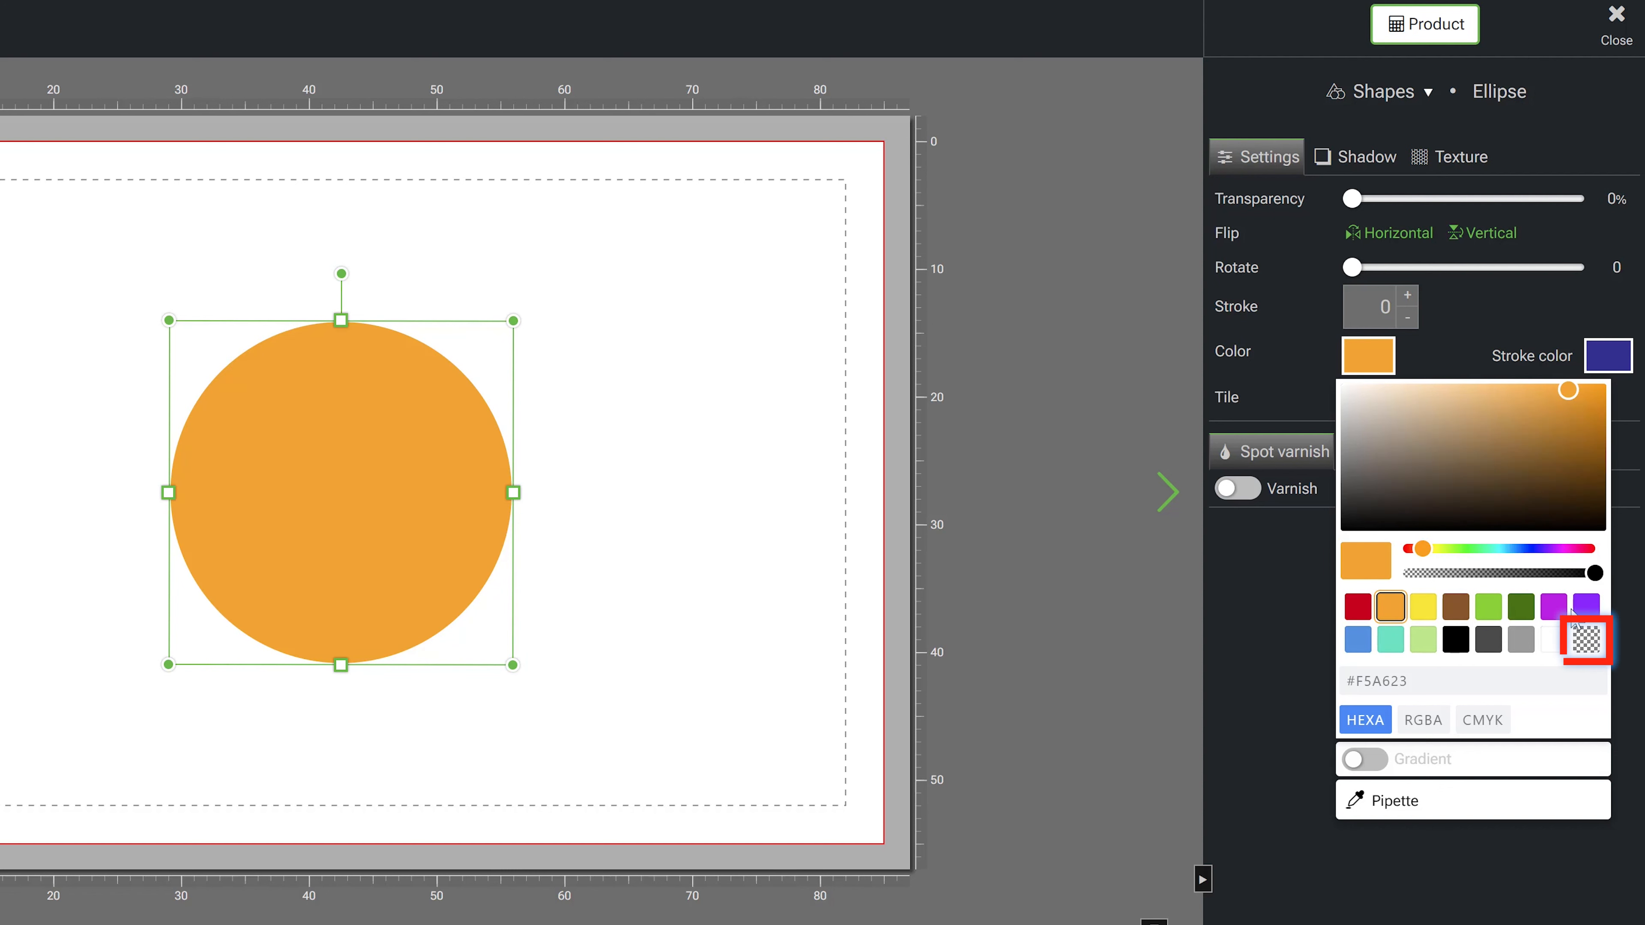
left_click(1587, 641)
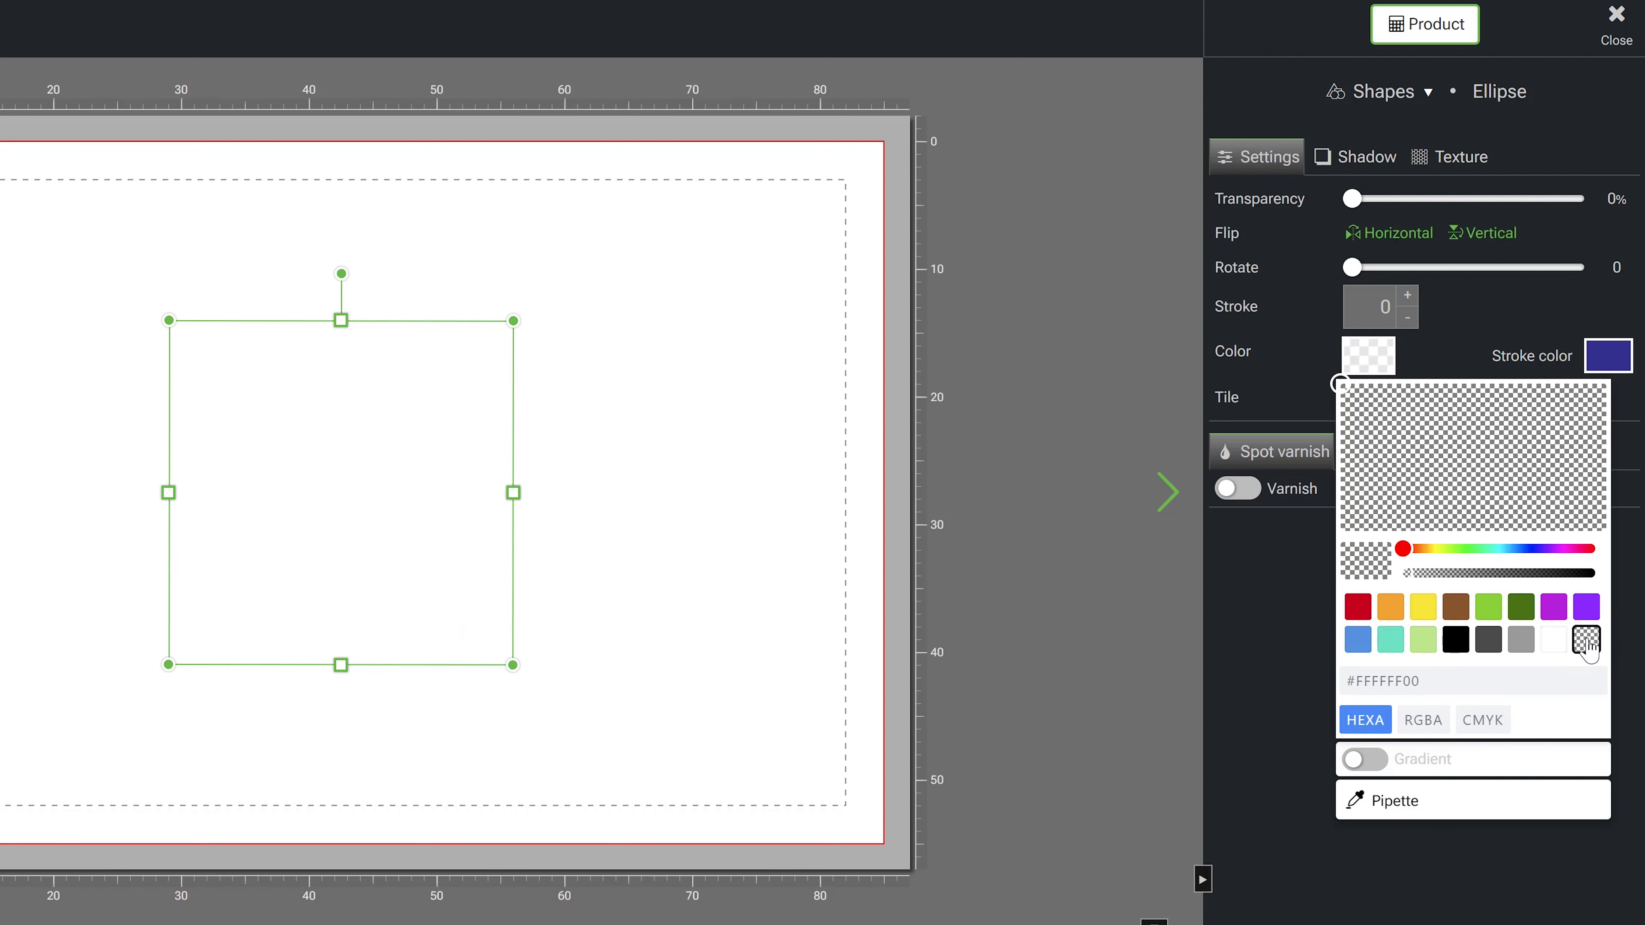
left_click(1423, 640)
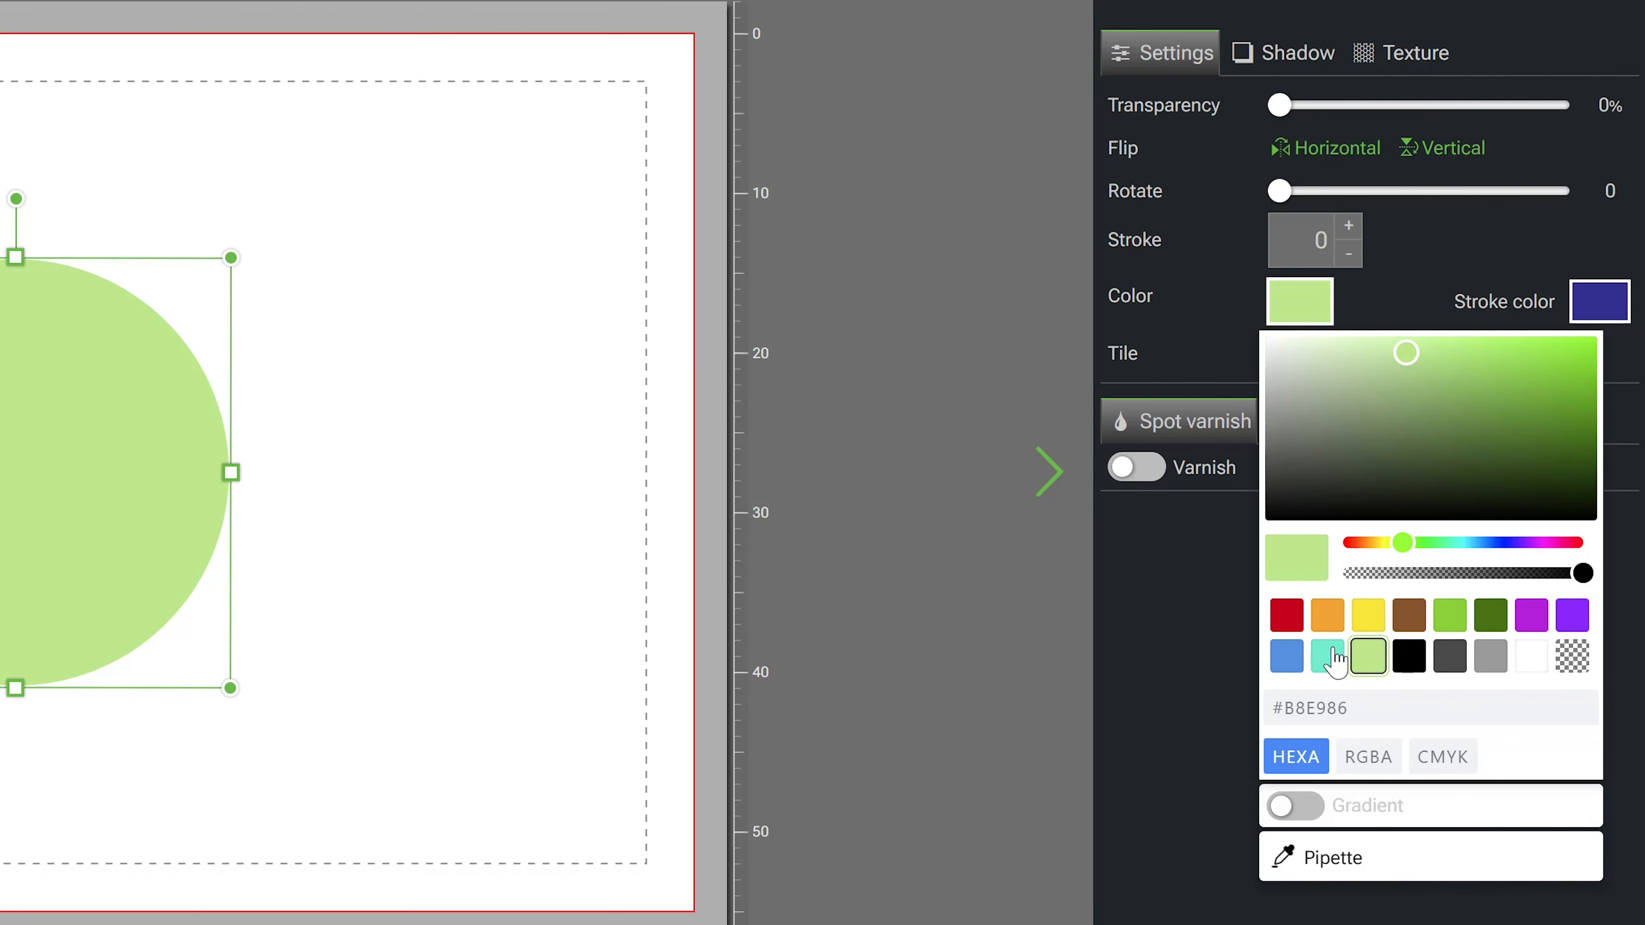
- Set the circle's fill to the teal swatch and switch the colour code format to RGBA, then CMYK
left_click(1334, 653)
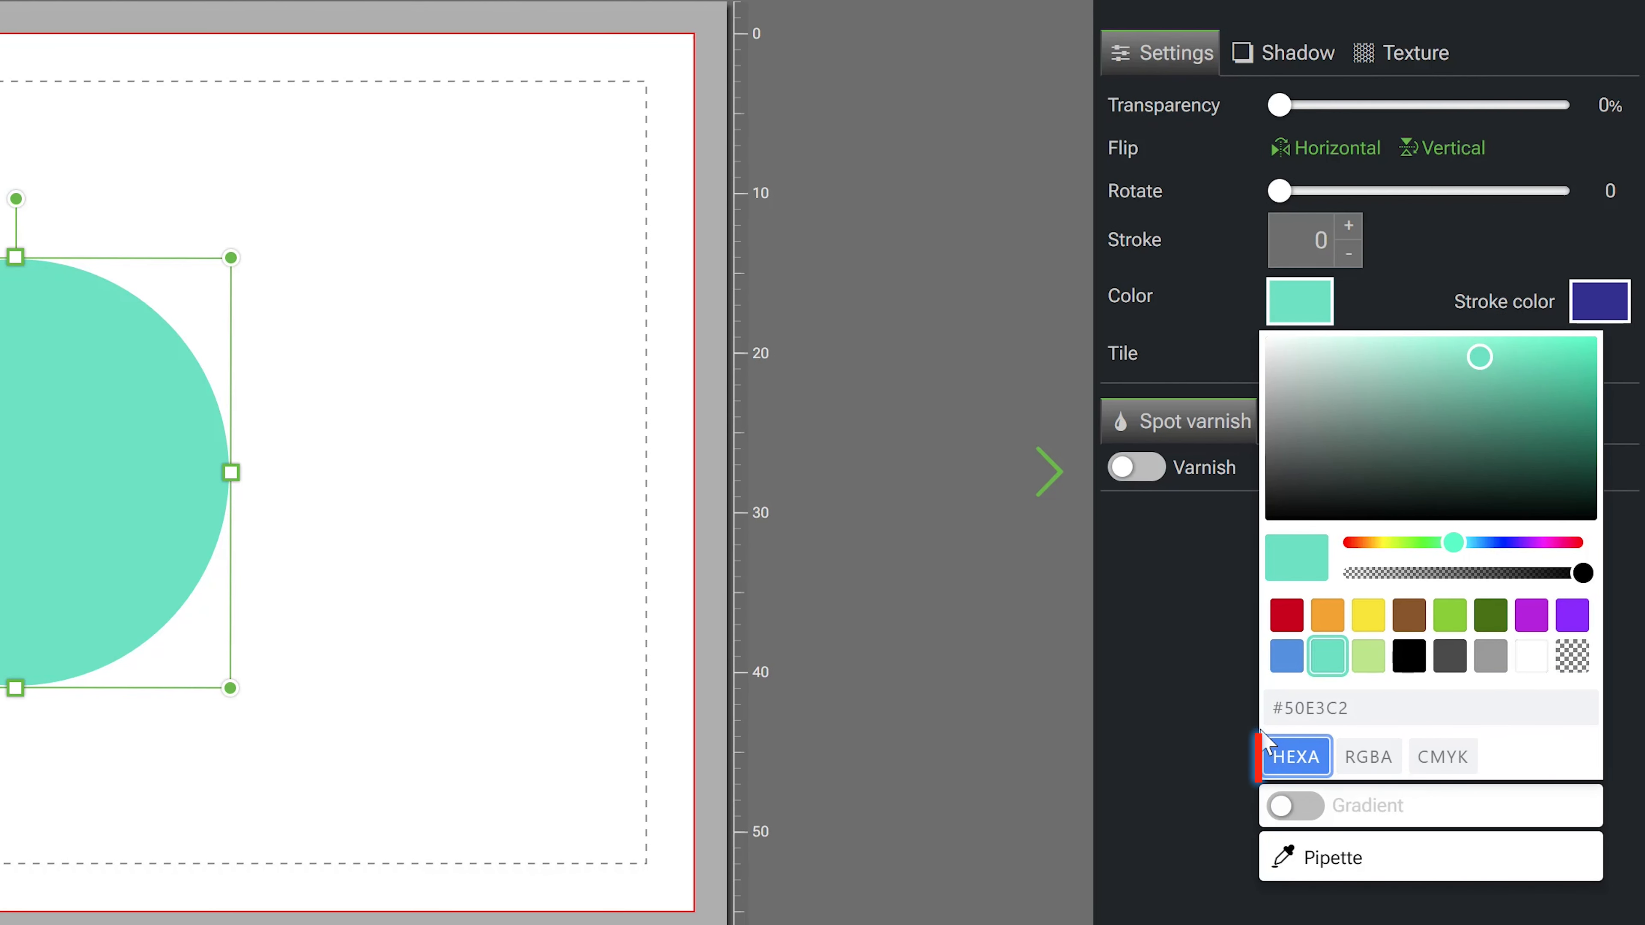
left_click(1364, 765)
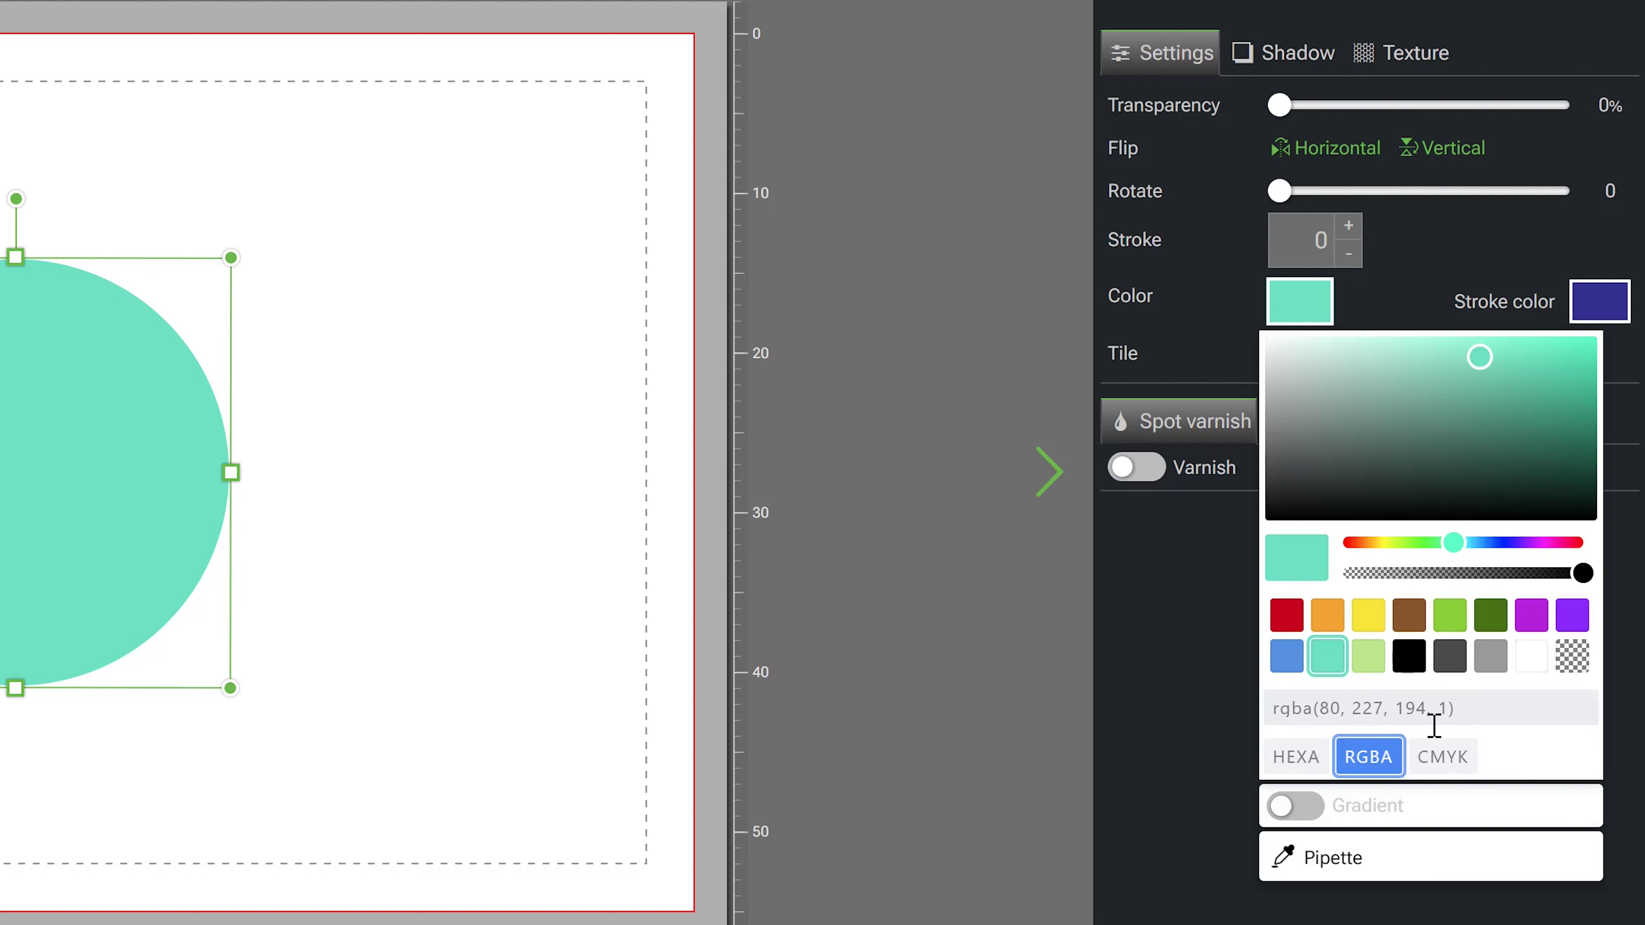
left_click(1435, 760)
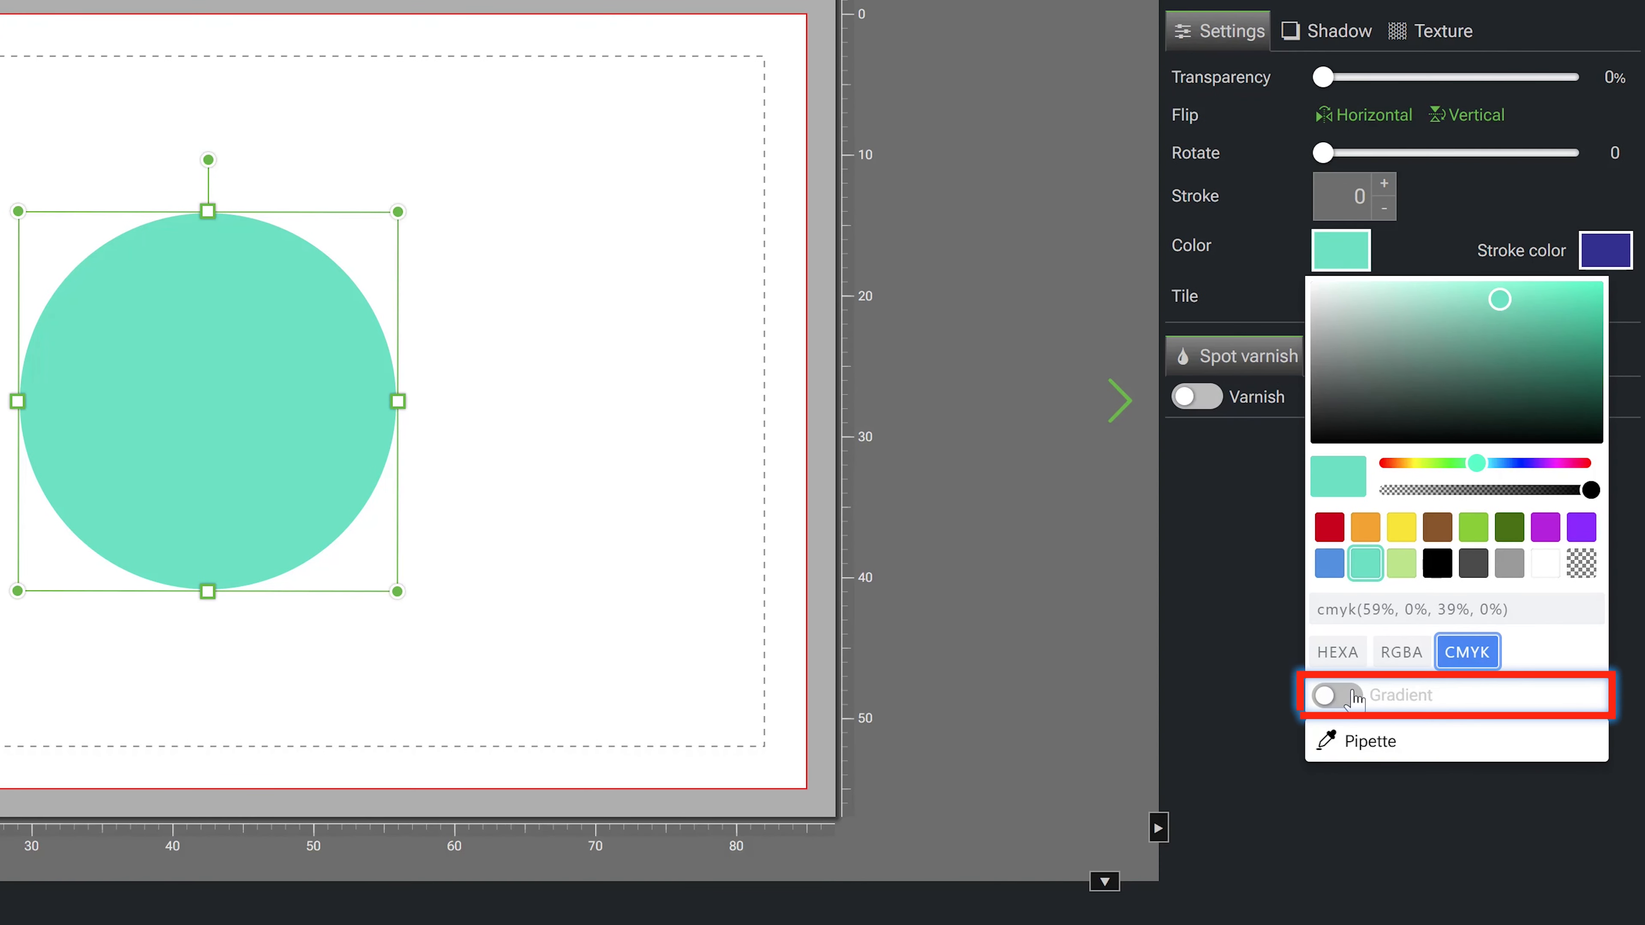
- Enable a gradient fill, colour one stop purple, add a middle stop and adjust its hue
left_click(1355, 700)
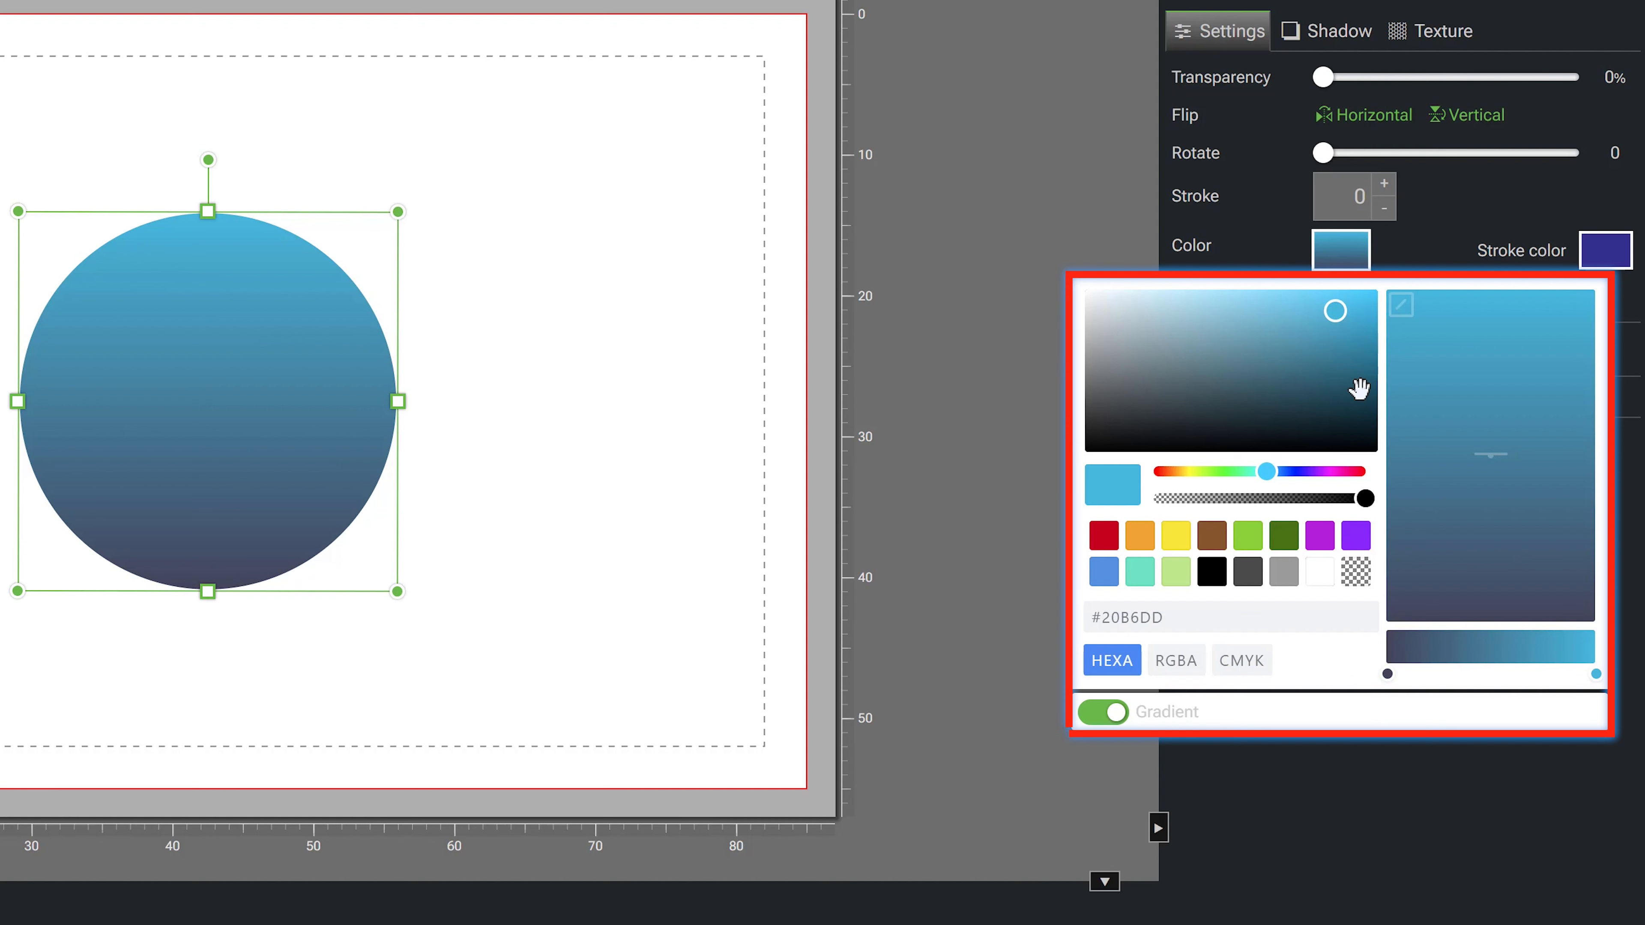
left_click(1386, 674)
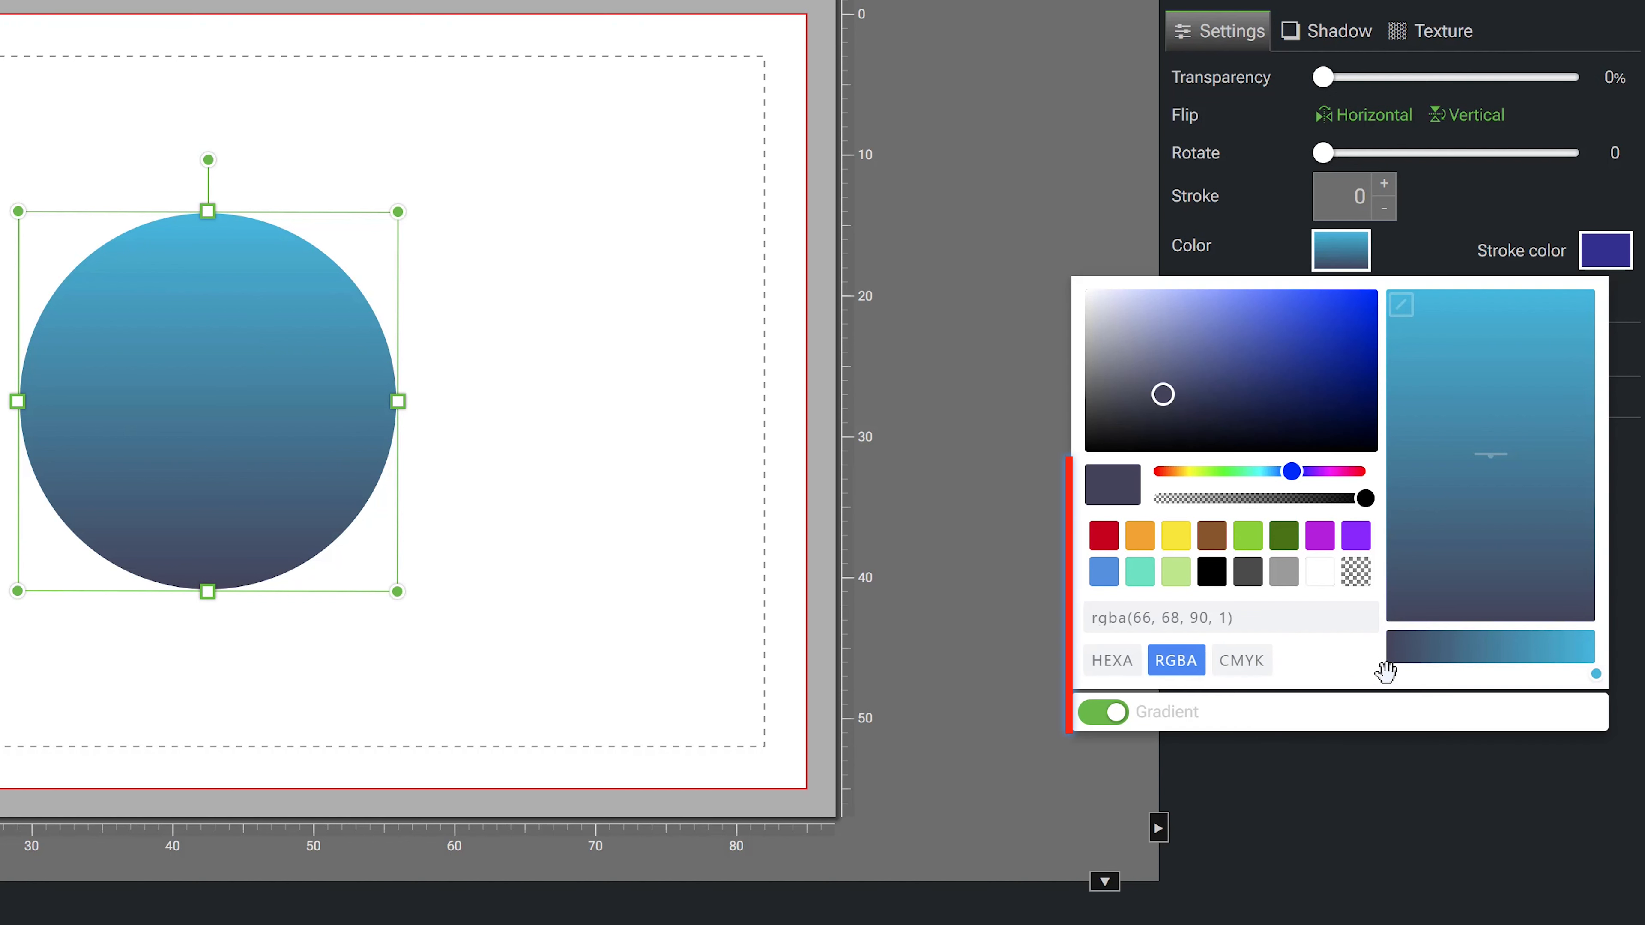
left_click(1320, 535)
left_click(1493, 660)
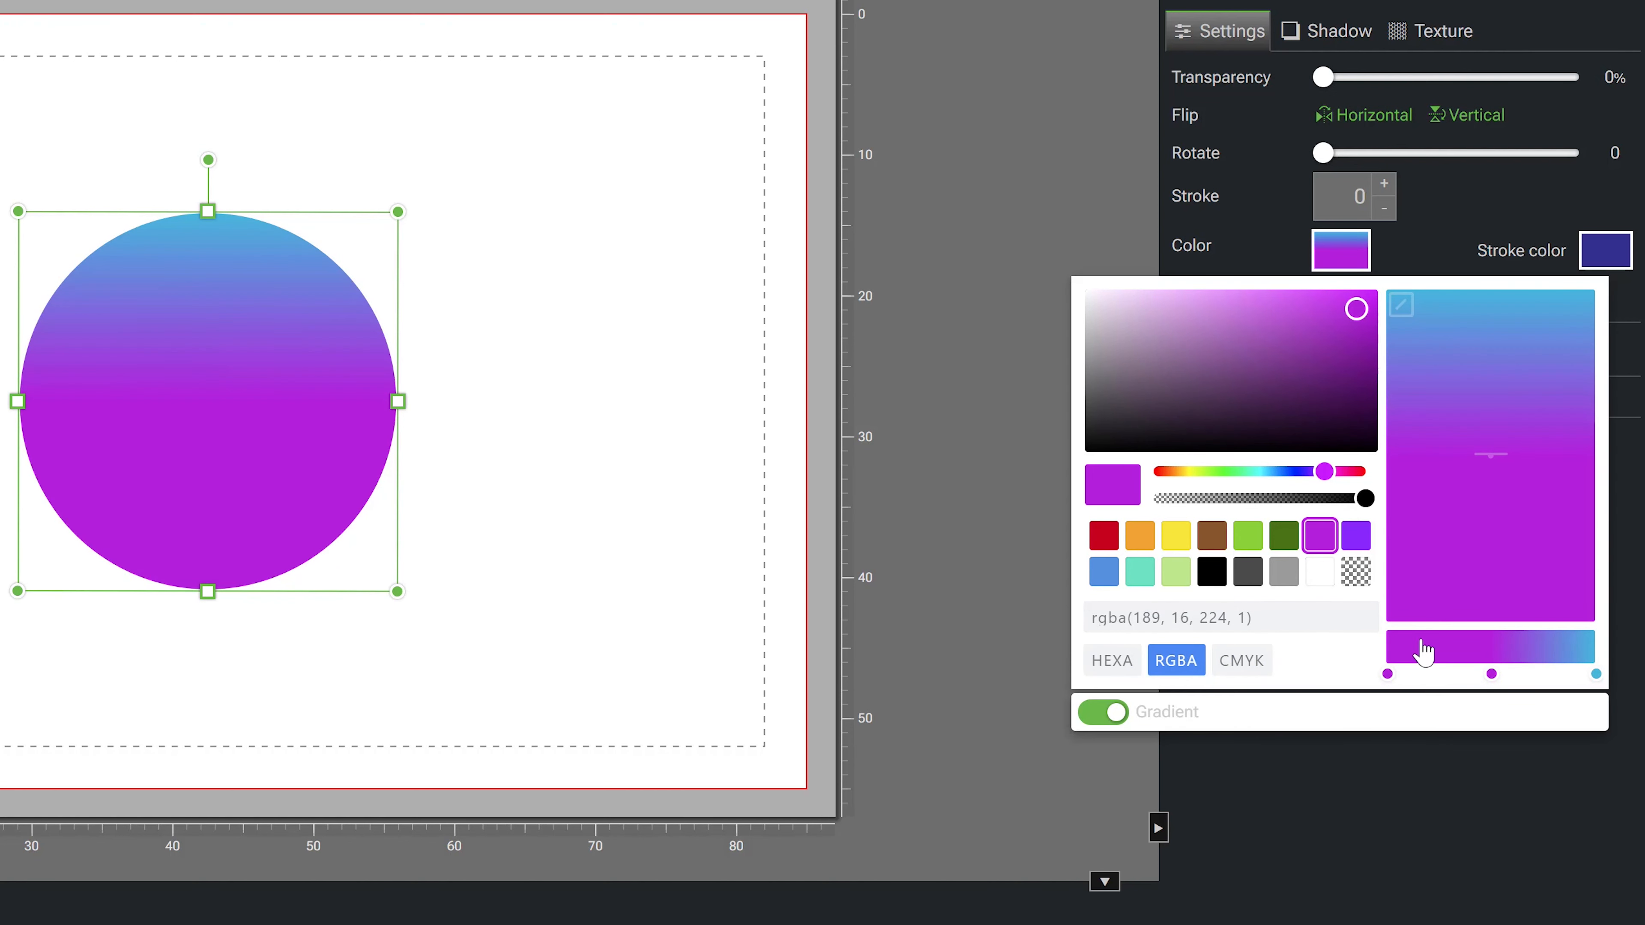
left_click_drag(1320, 473, 1300, 472)
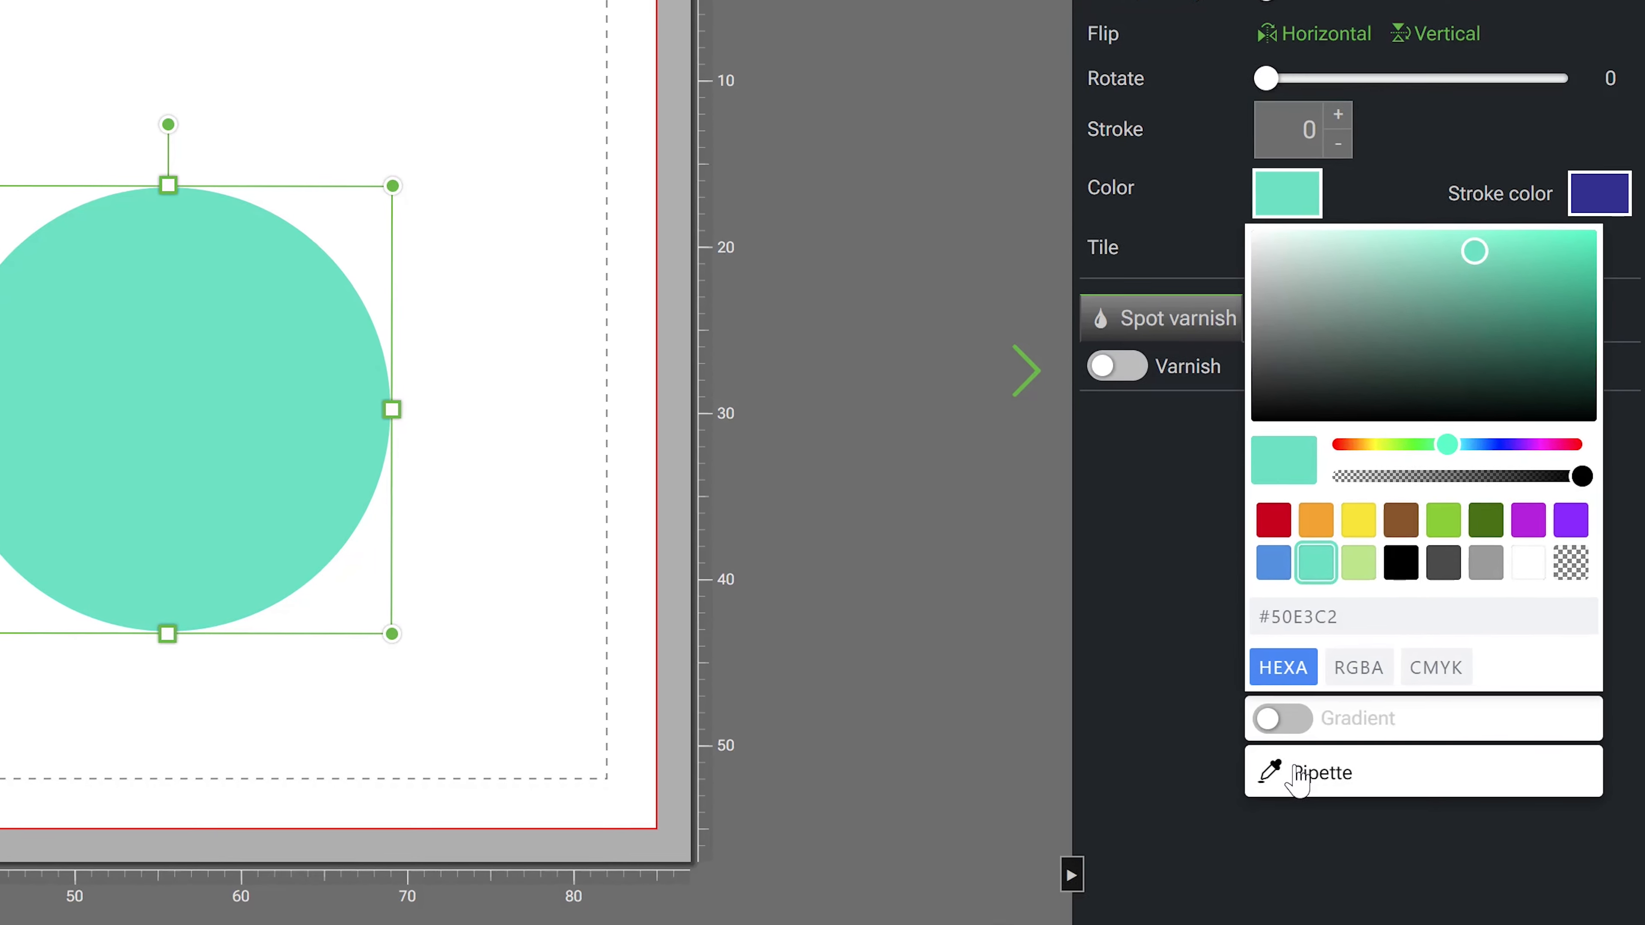
- Use the pipette to sample the blue square's colour for the selected circle's fill
left_click(1299, 774)
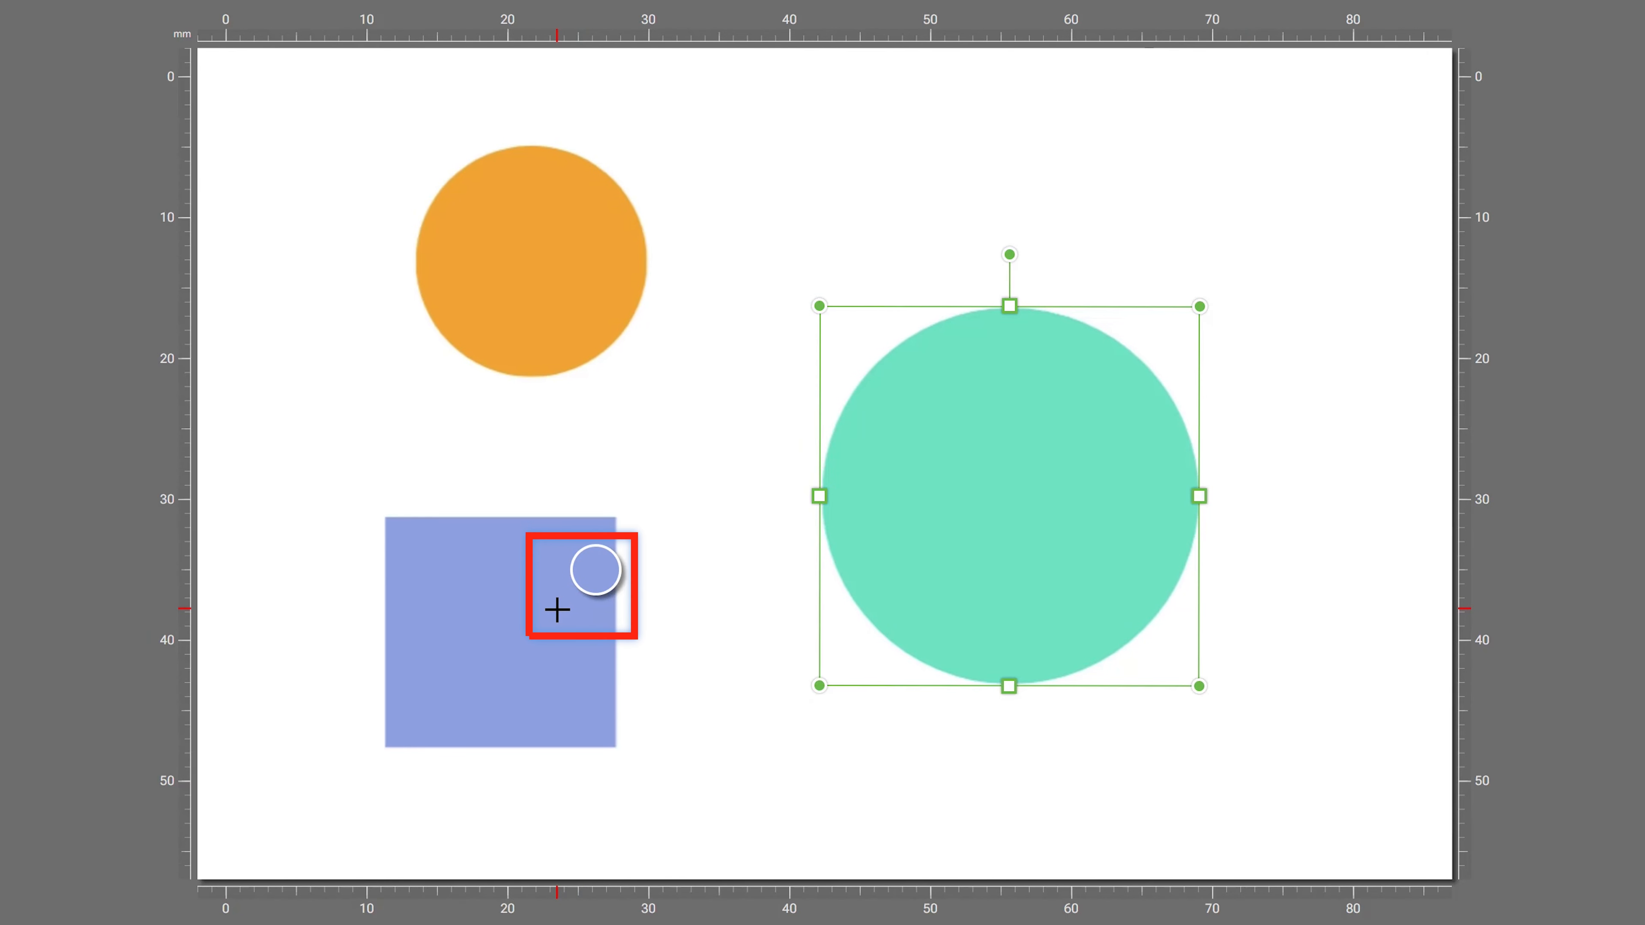
left_click(557, 609)
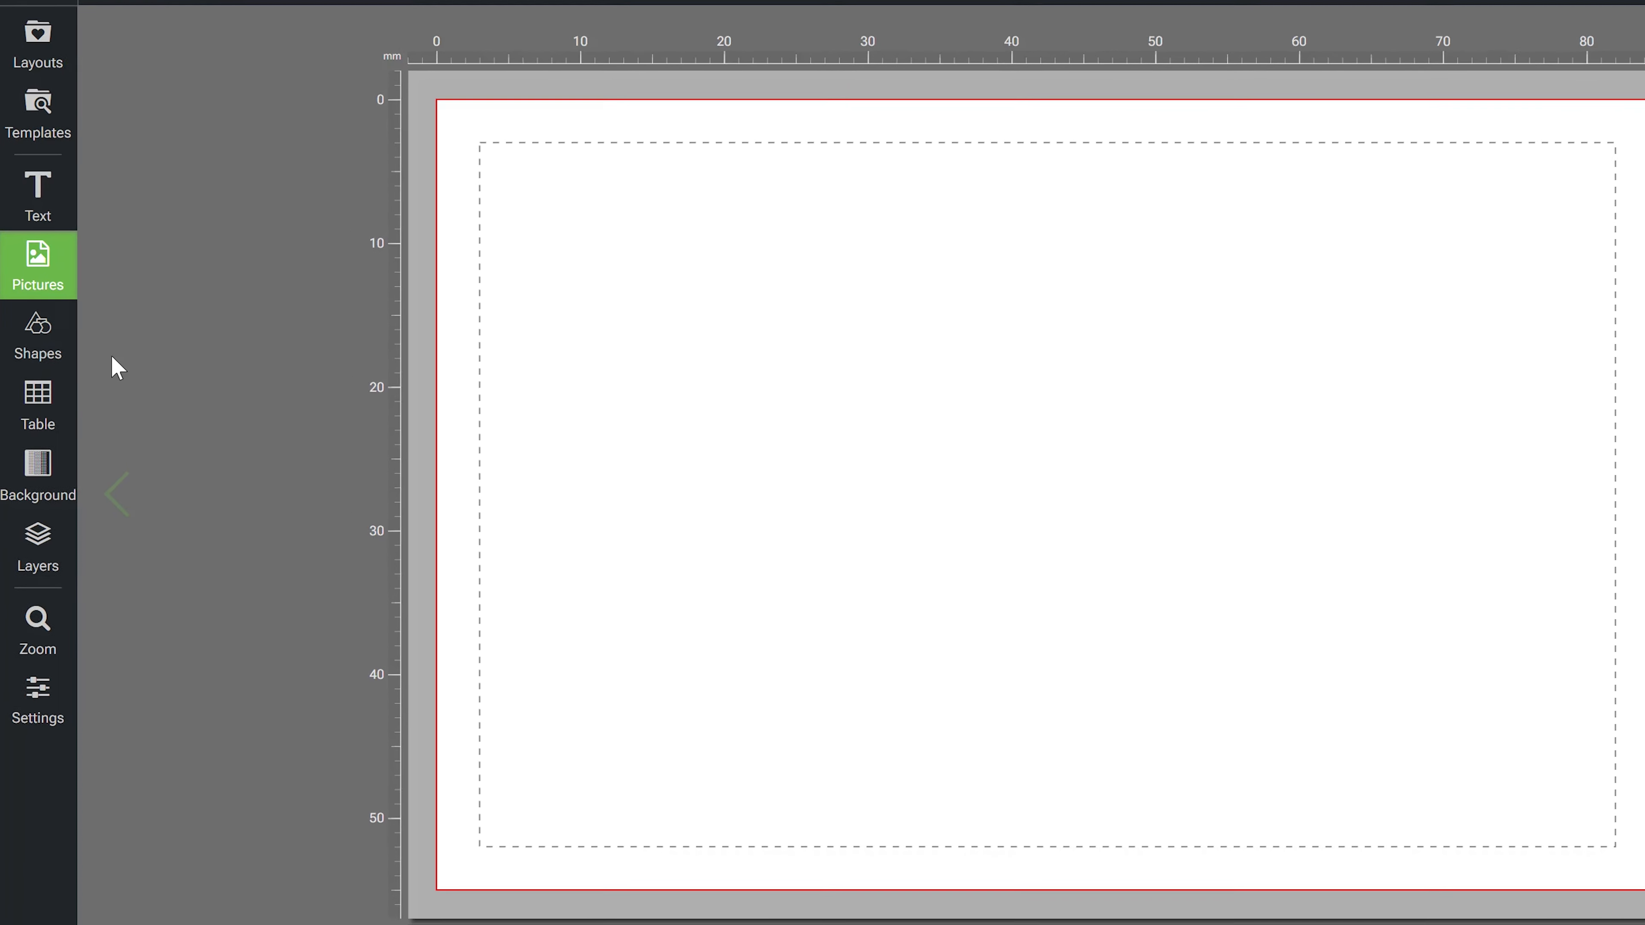
- Place the starry-sky picture on the card and stretch it to cover the whole card as a background
left_click(37, 476)
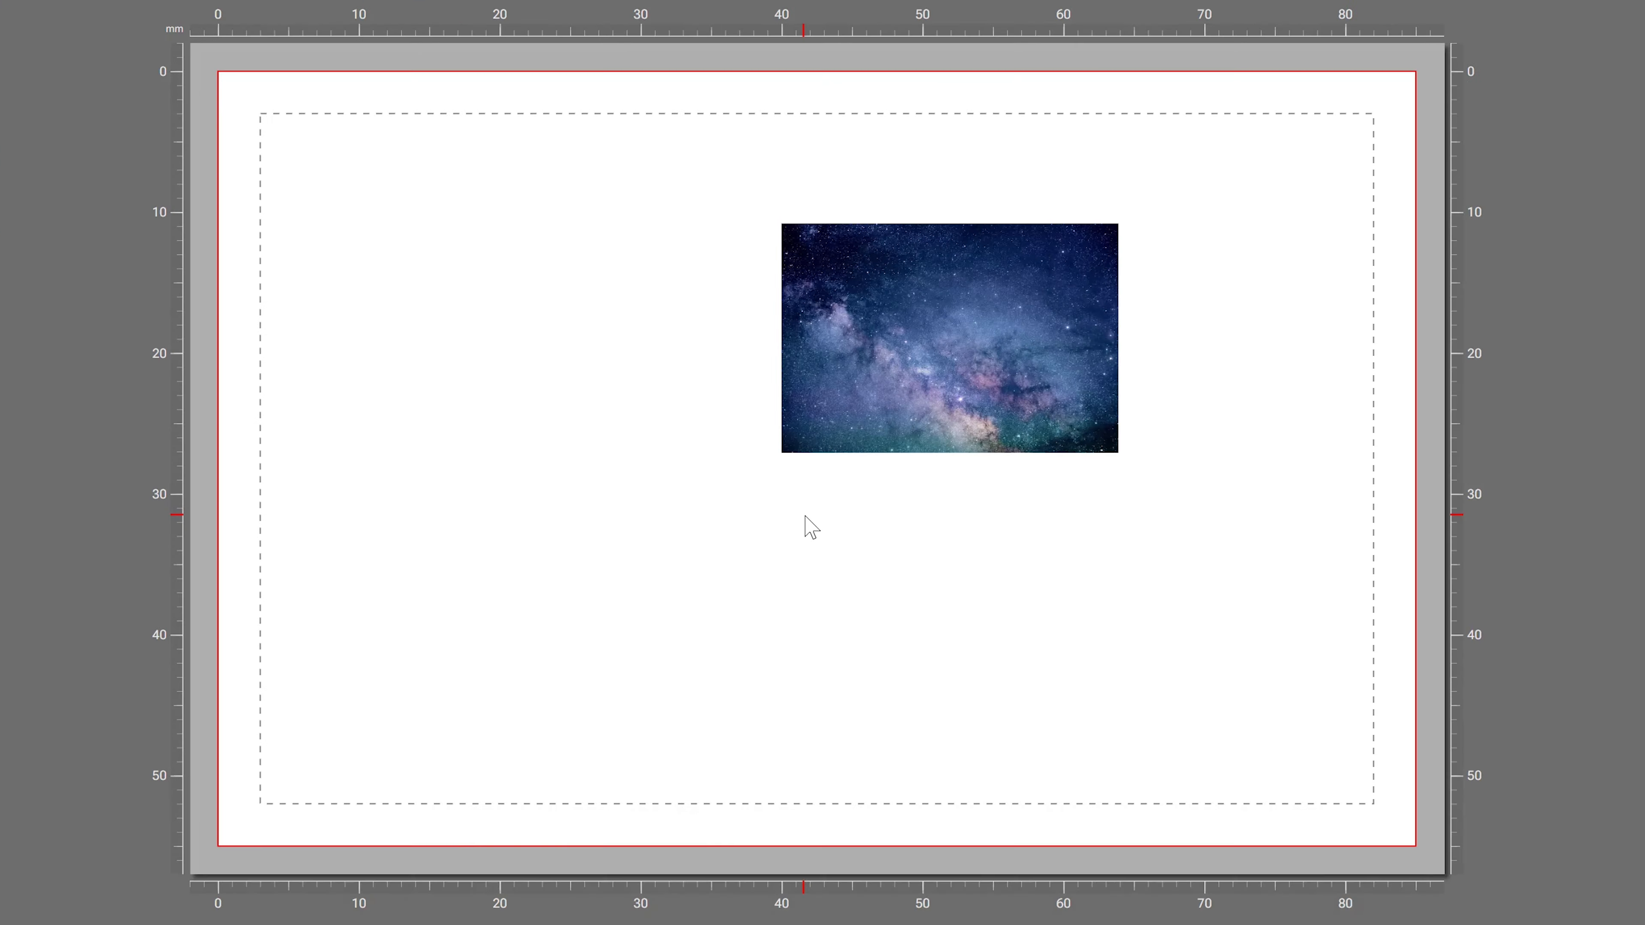
left_click(855, 422)
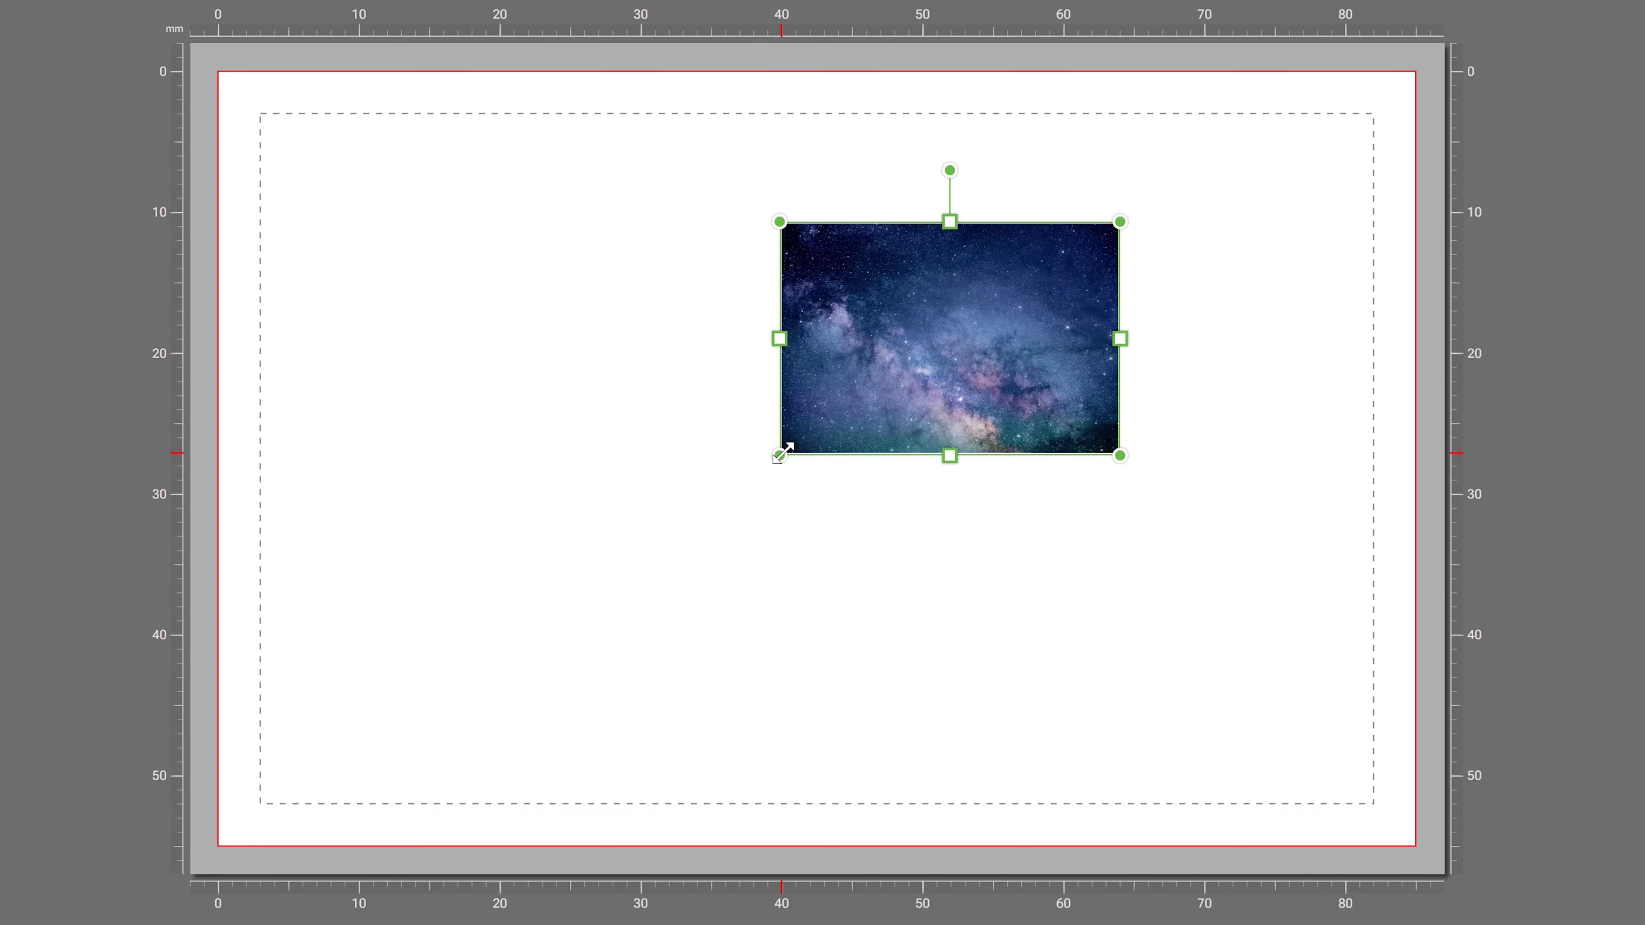
left_click_drag(779, 456, 195, 863)
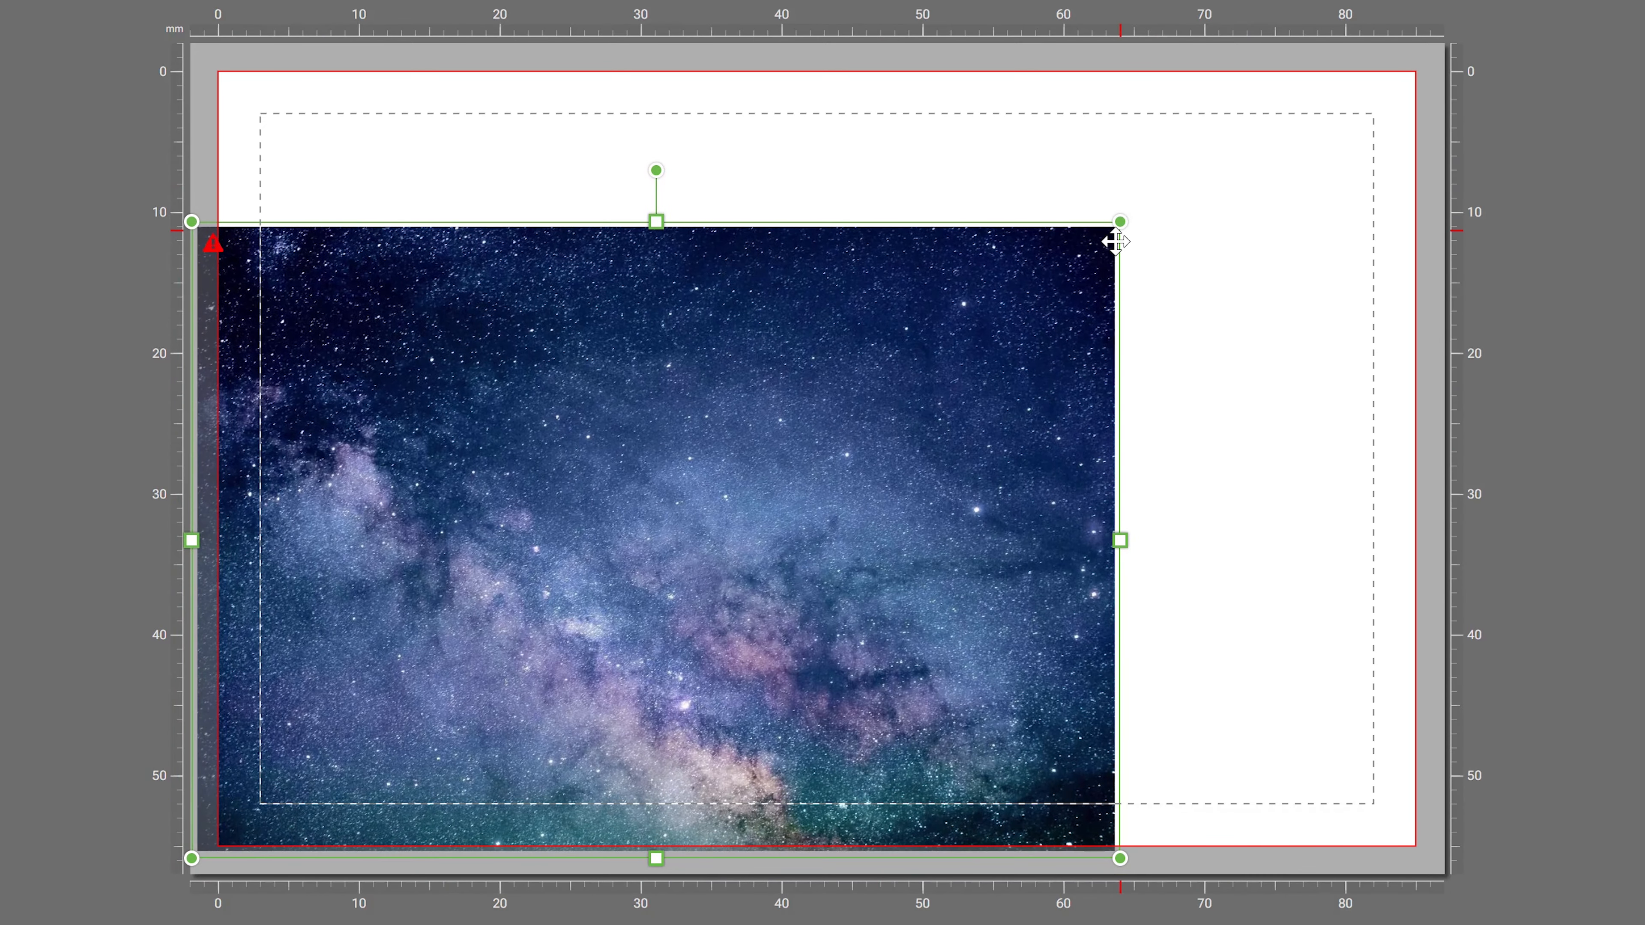
left_click_drag(1125, 223, 1488, 71)
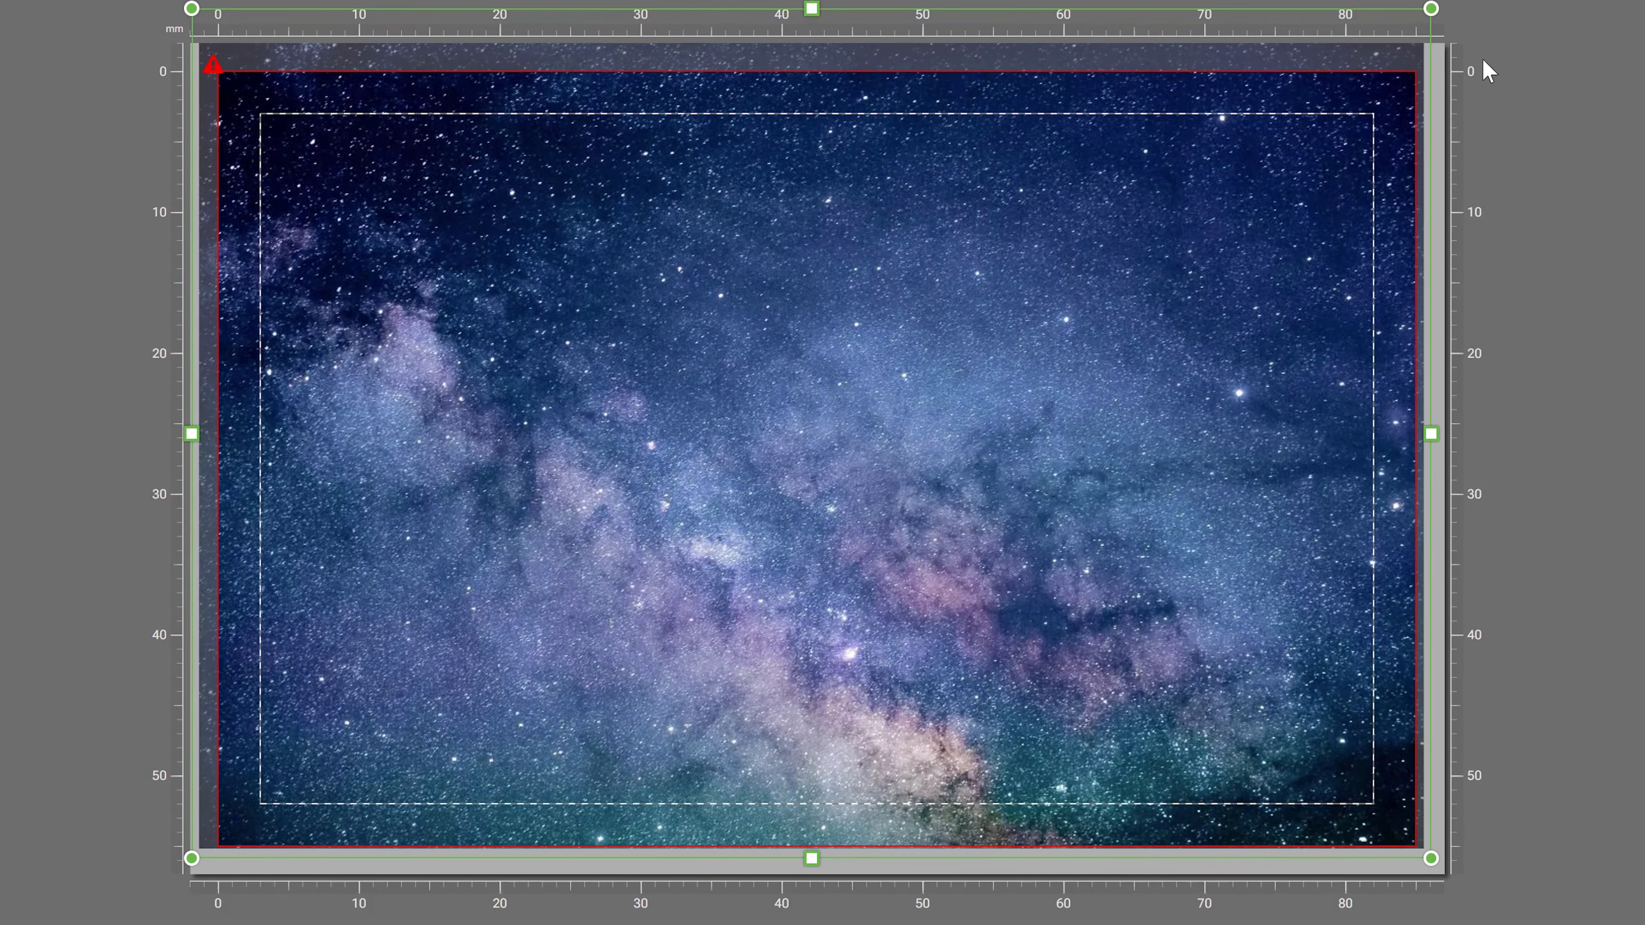
left_click_drag(1263, 202, 1268, 187)
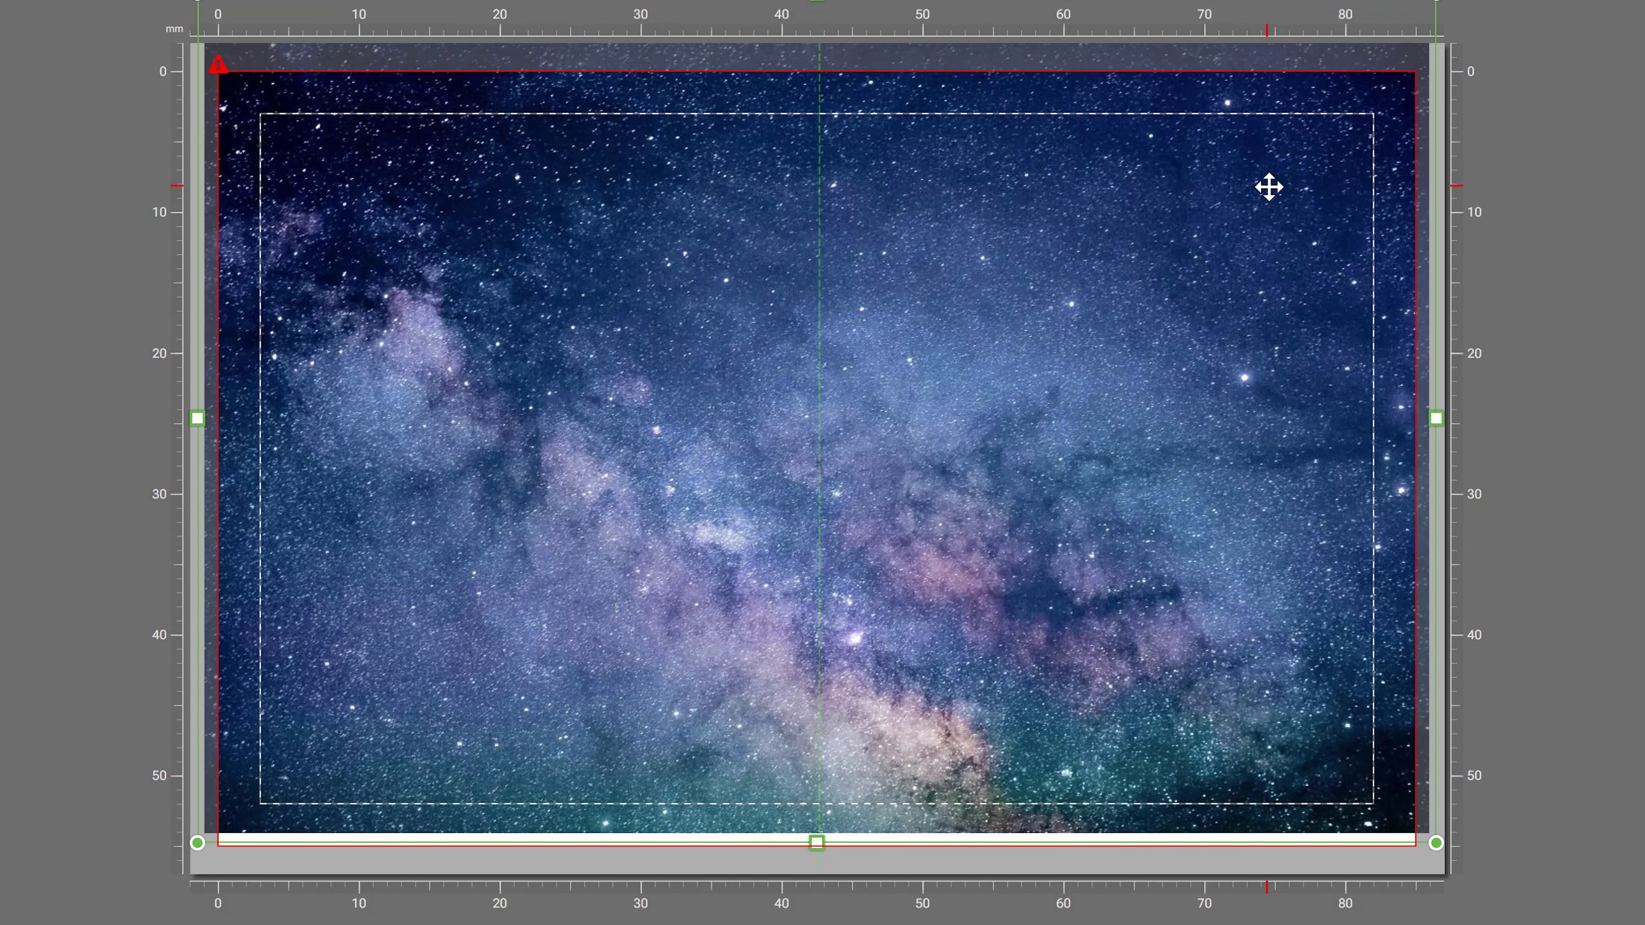
left_click_drag(518, 632, 510, 639)
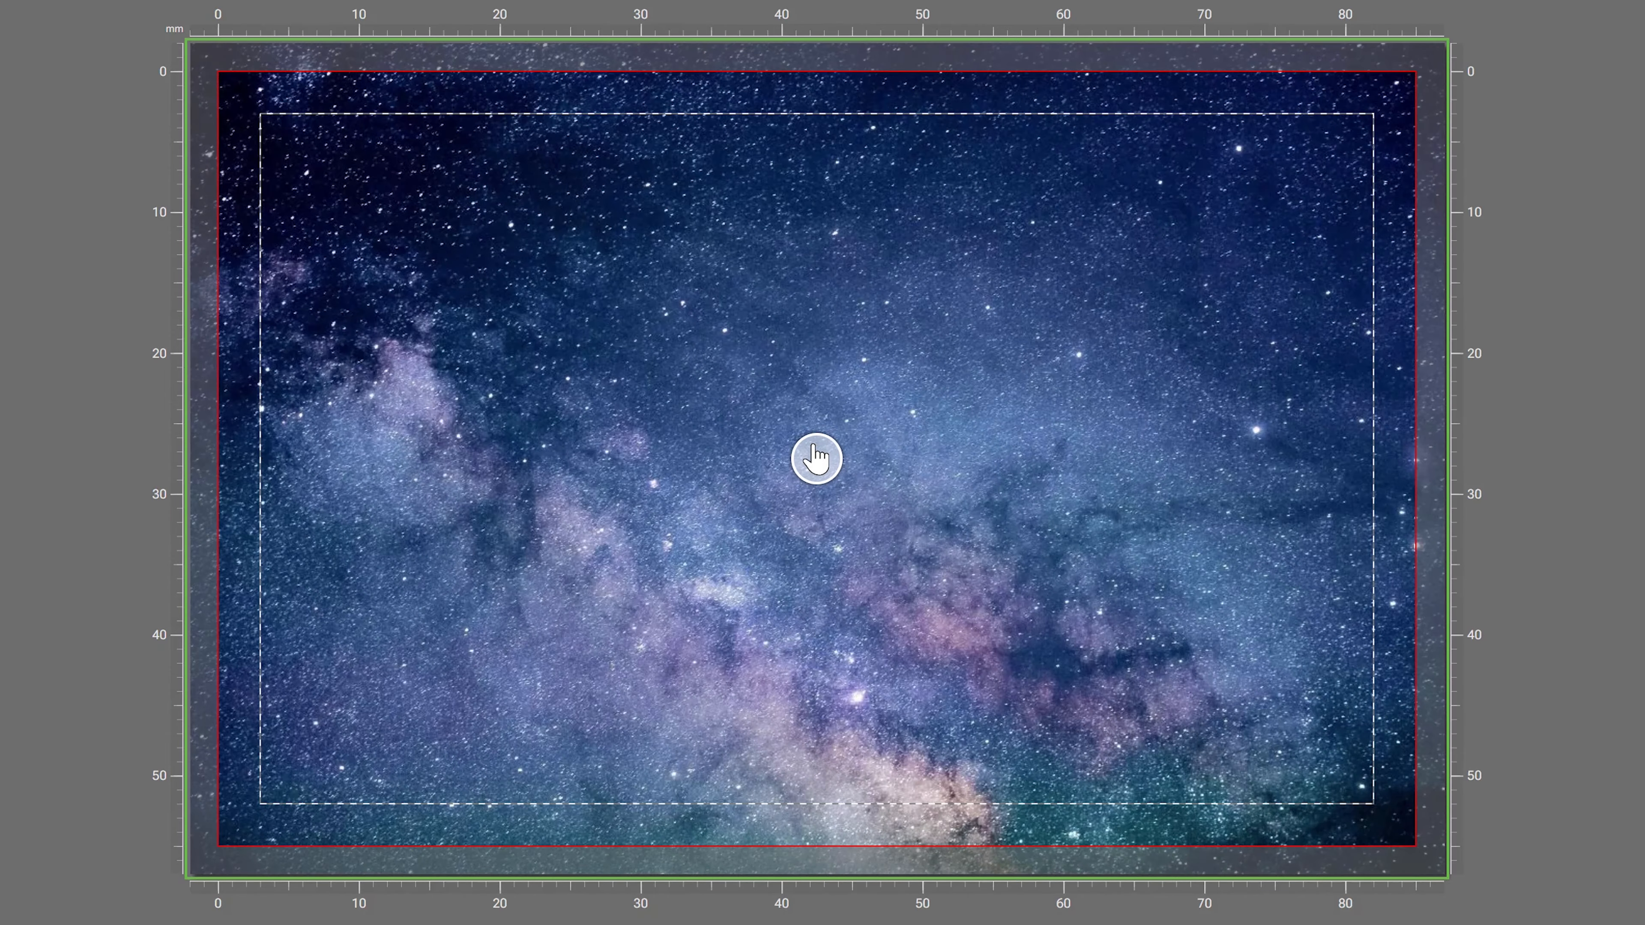
left_click(817, 459)
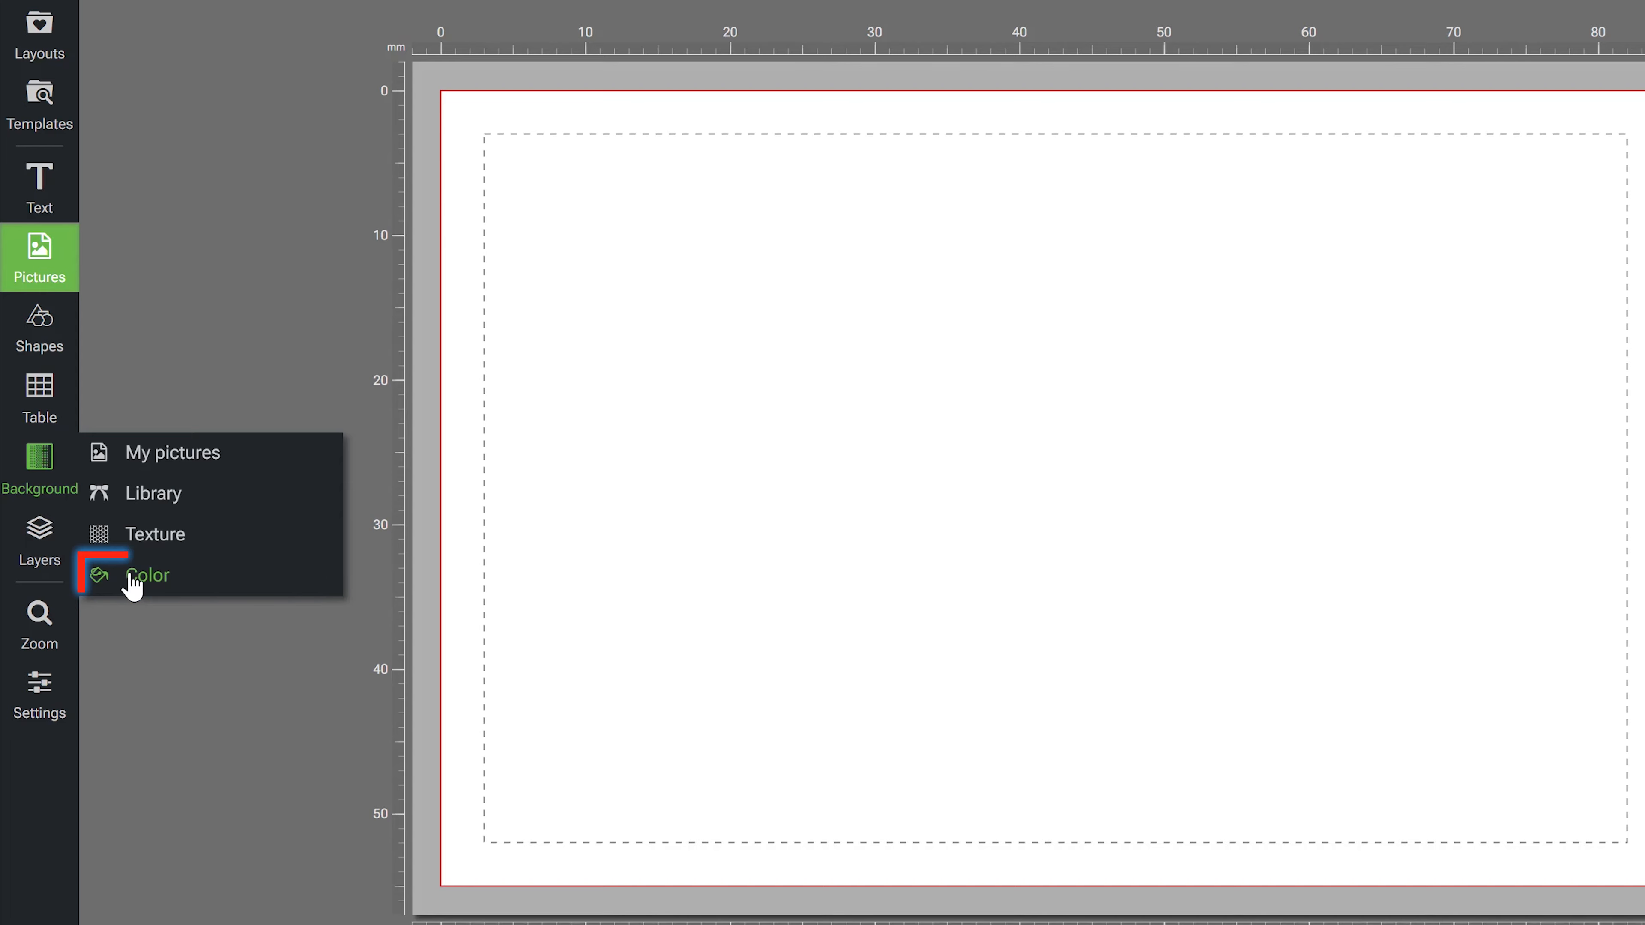
- Set the background colour to the light blue swatch, enable a gradient and colour one stop with the green swatch
left_click(134, 579)
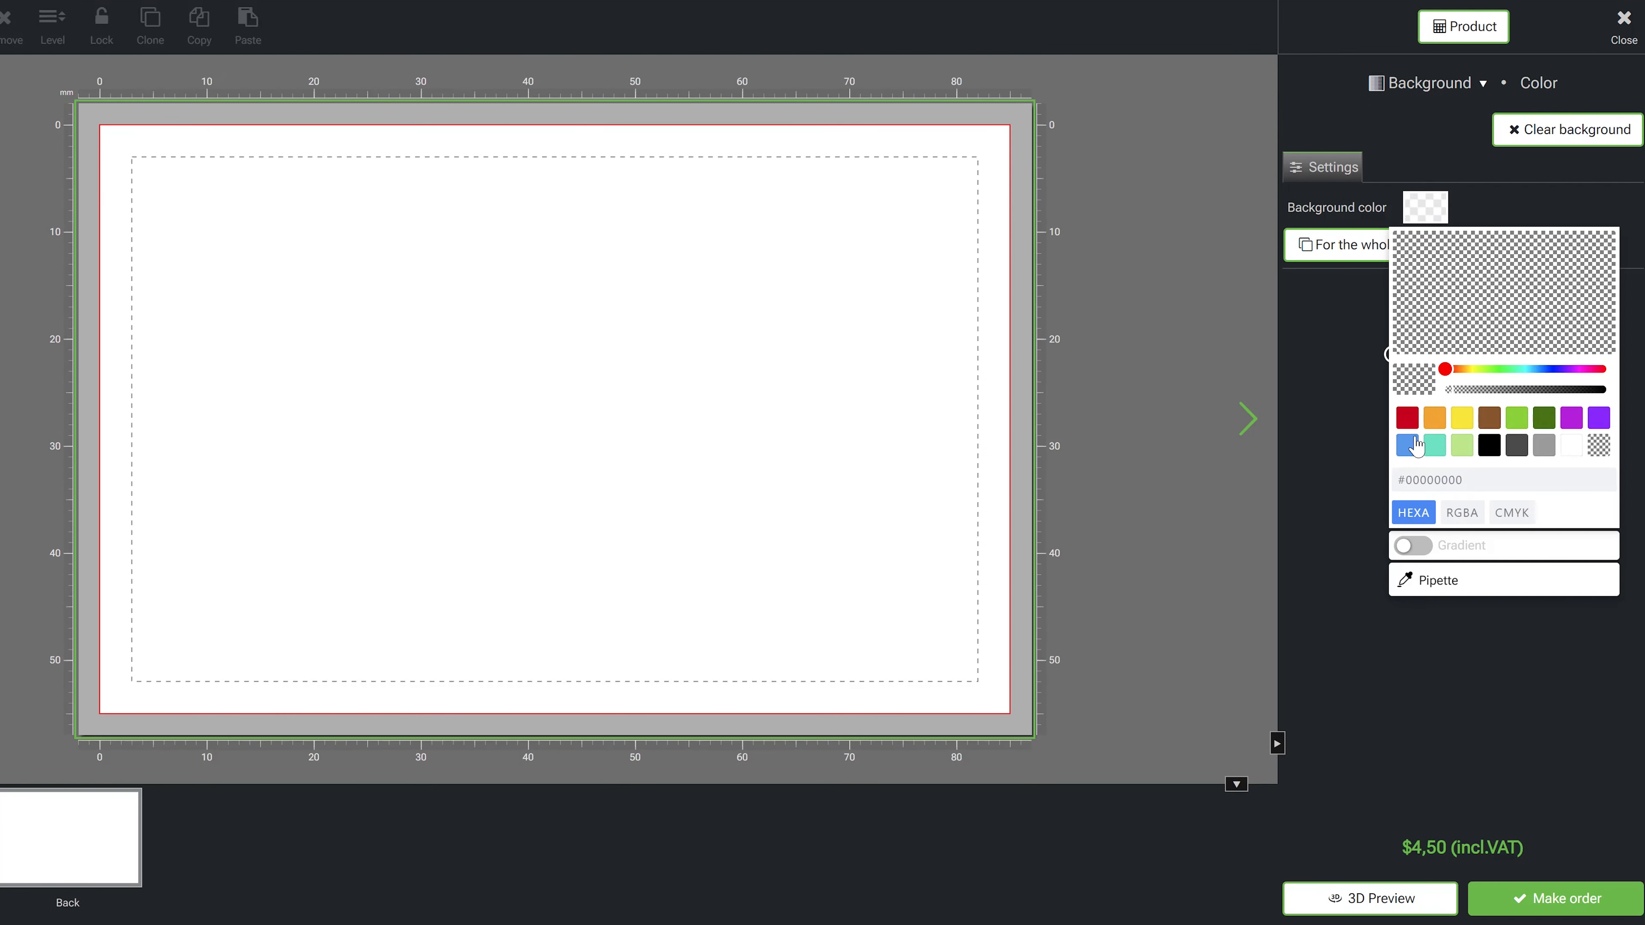
left_click(1409, 445)
left_click(1413, 545)
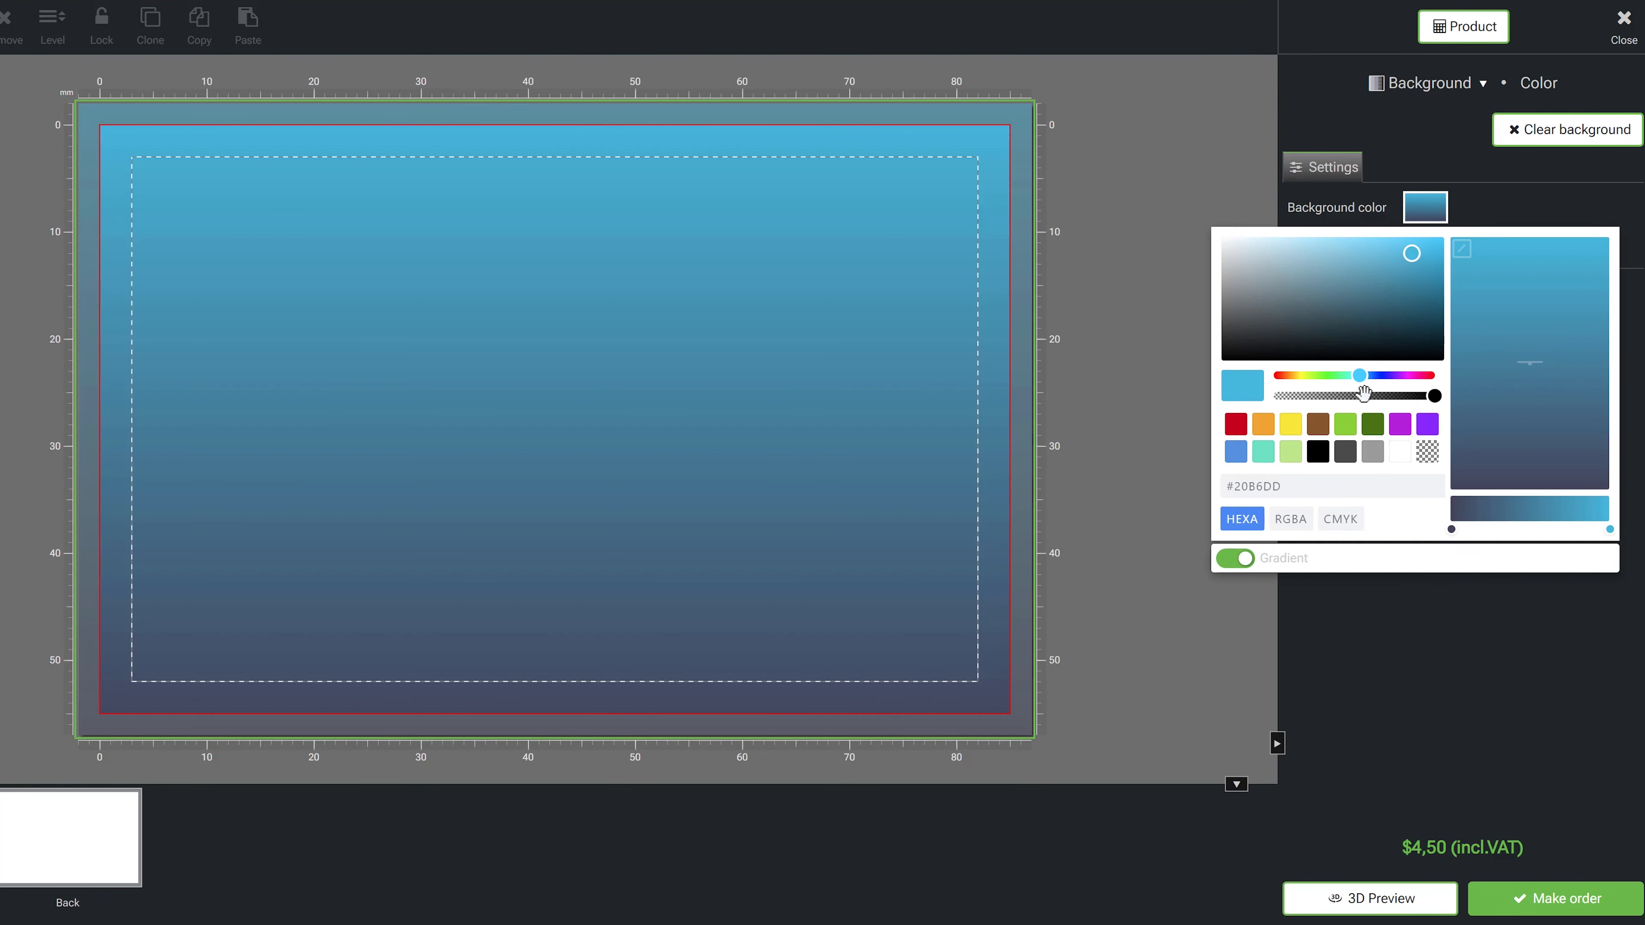
left_click(1521, 519)
left_click(1345, 425)
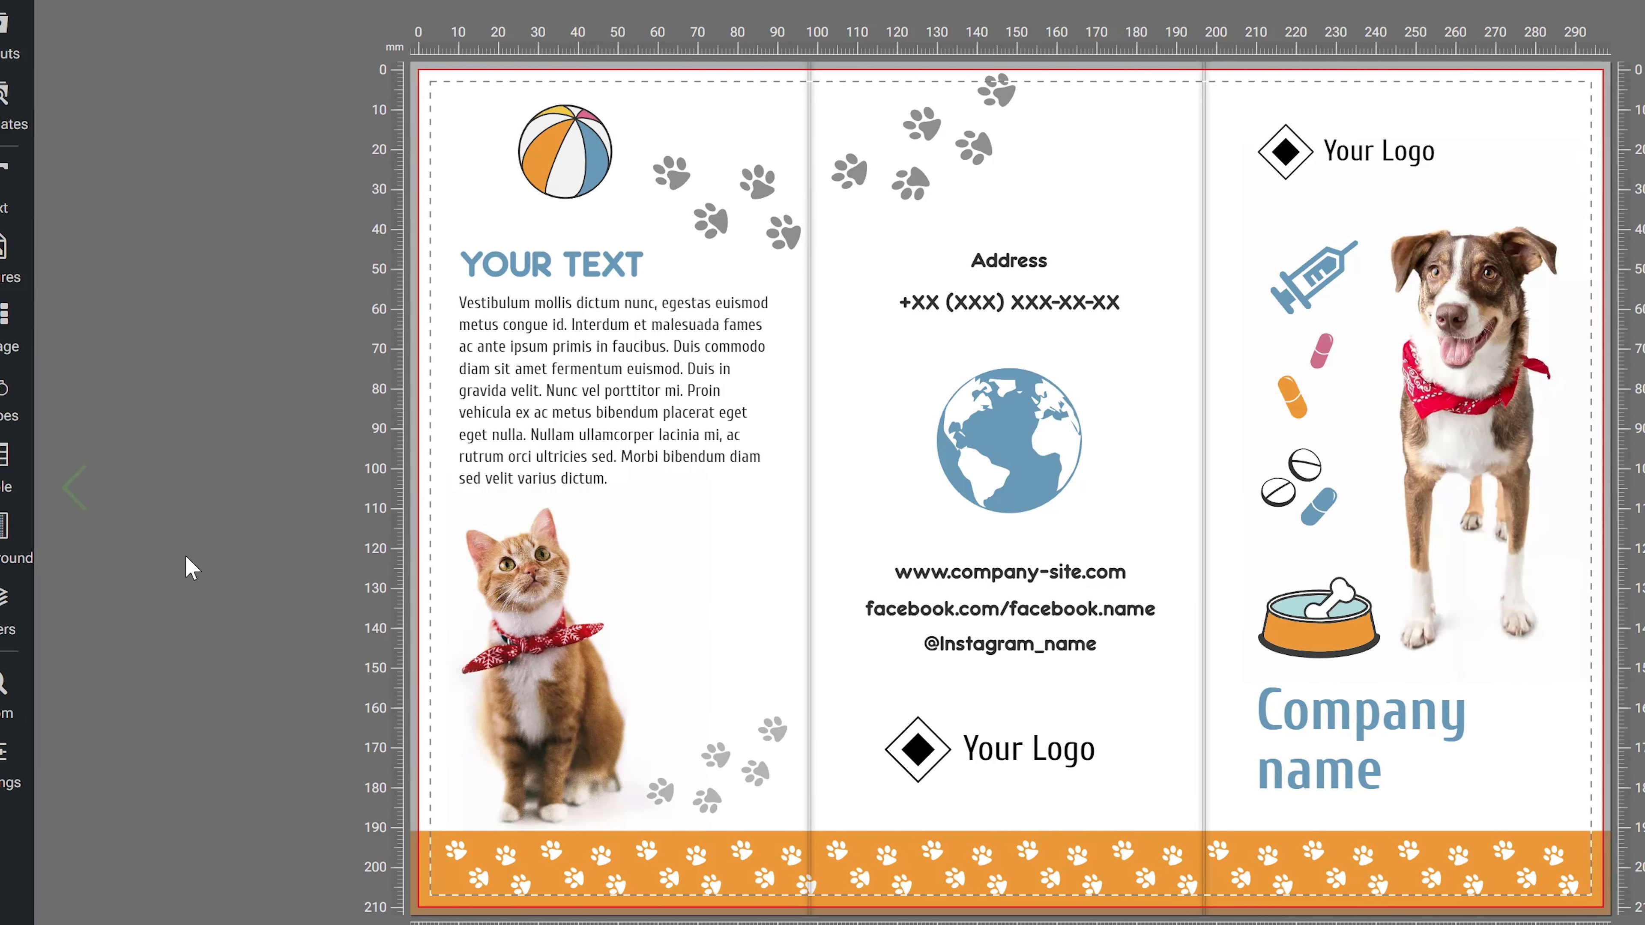
- On the brochure, set the whole sheet's background colour to yellow and lighten it to #FFF149
left_click(24, 551)
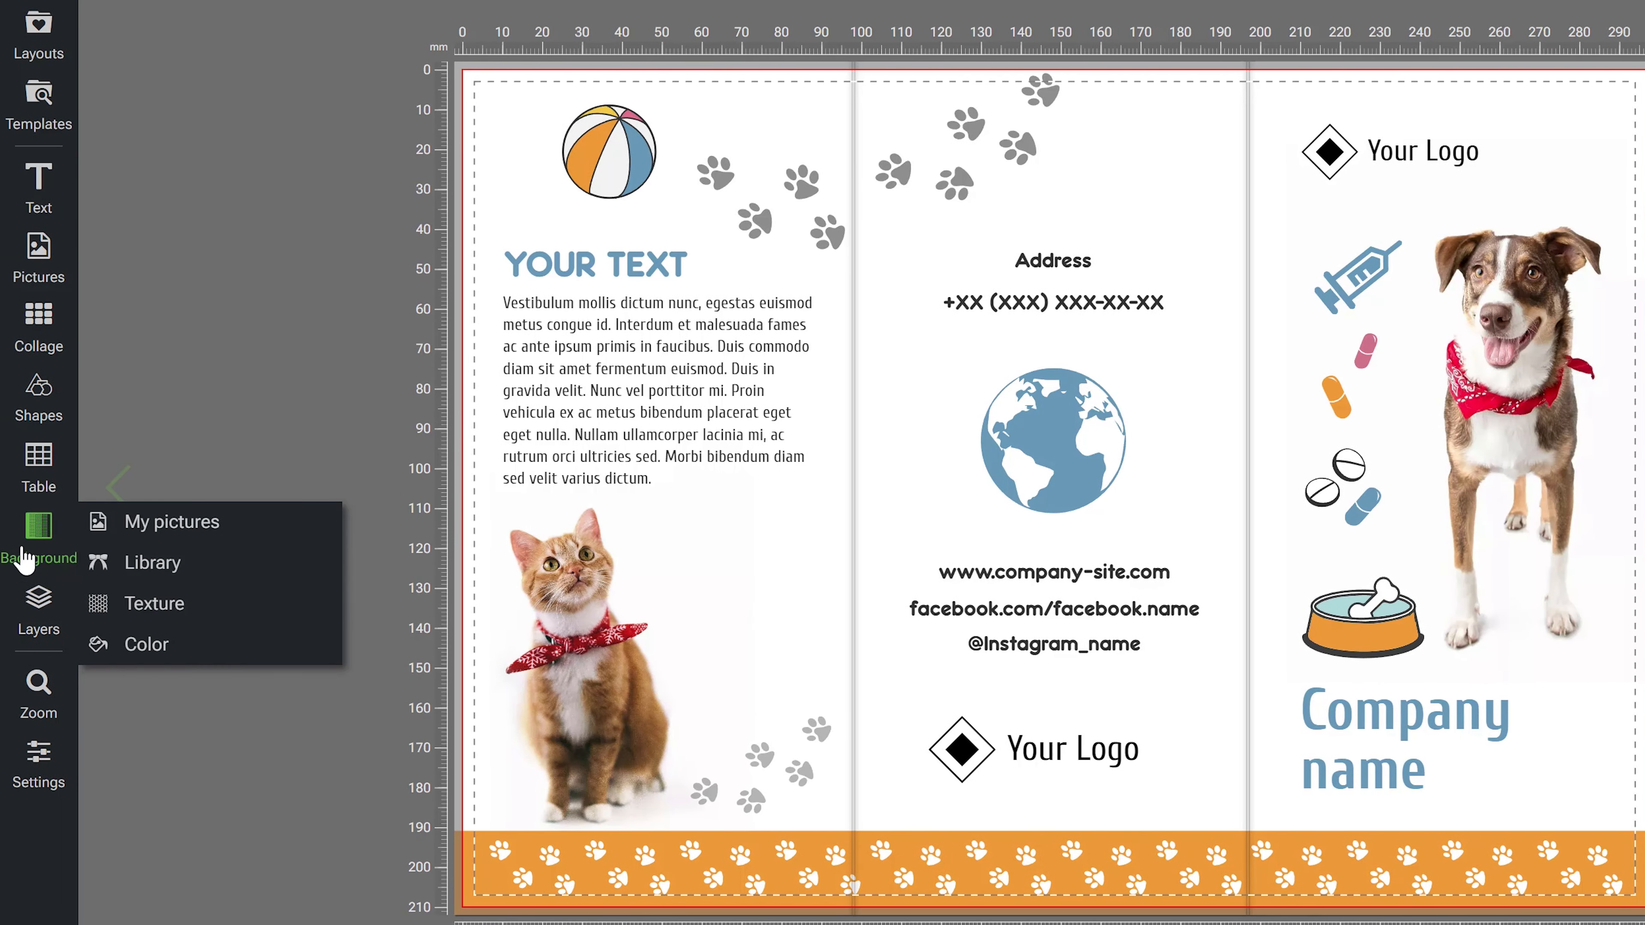
left_click(128, 648)
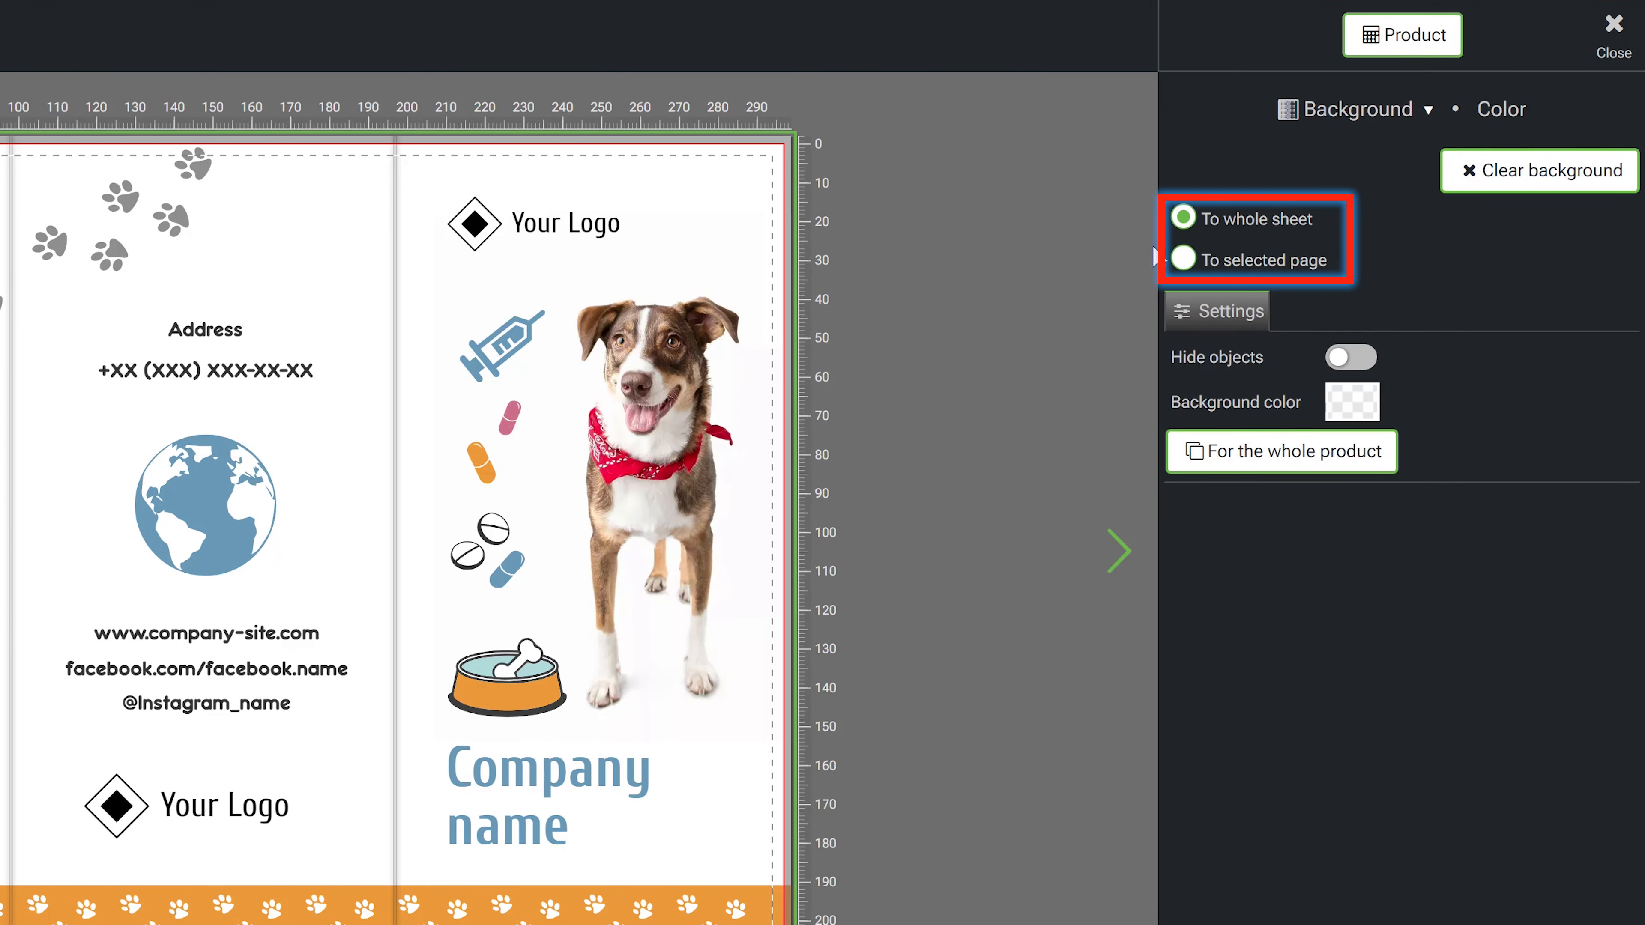
left_click(1352, 401)
left_click(1401, 678)
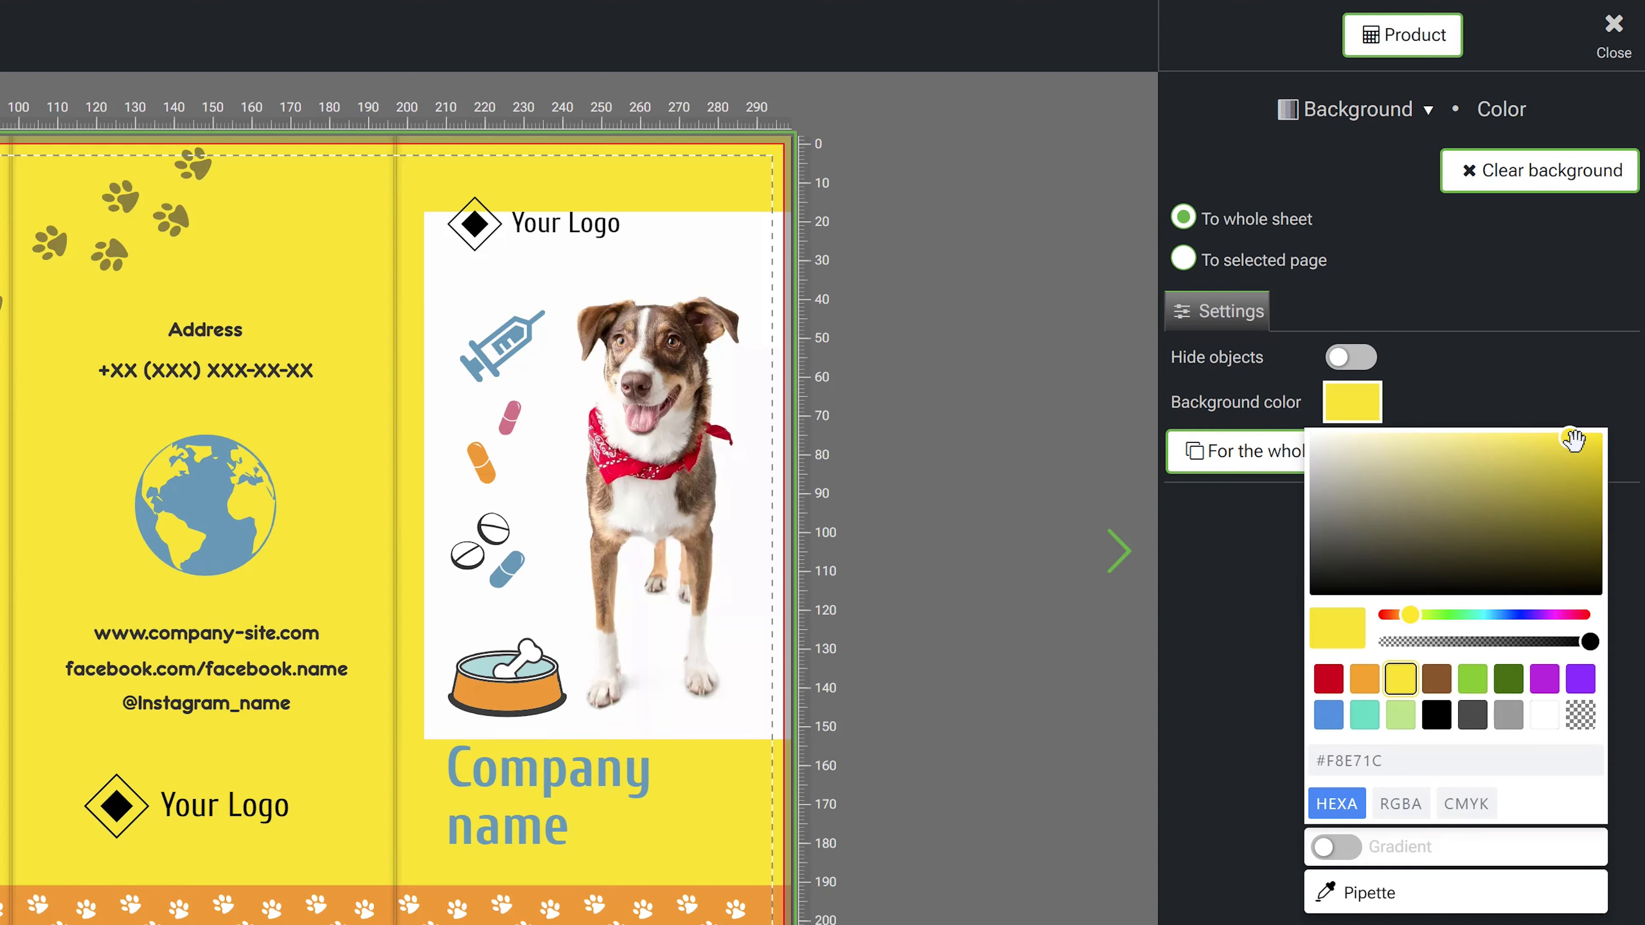
left_click(1373, 433)
left_click_drag(1373, 432, 1489, 432)
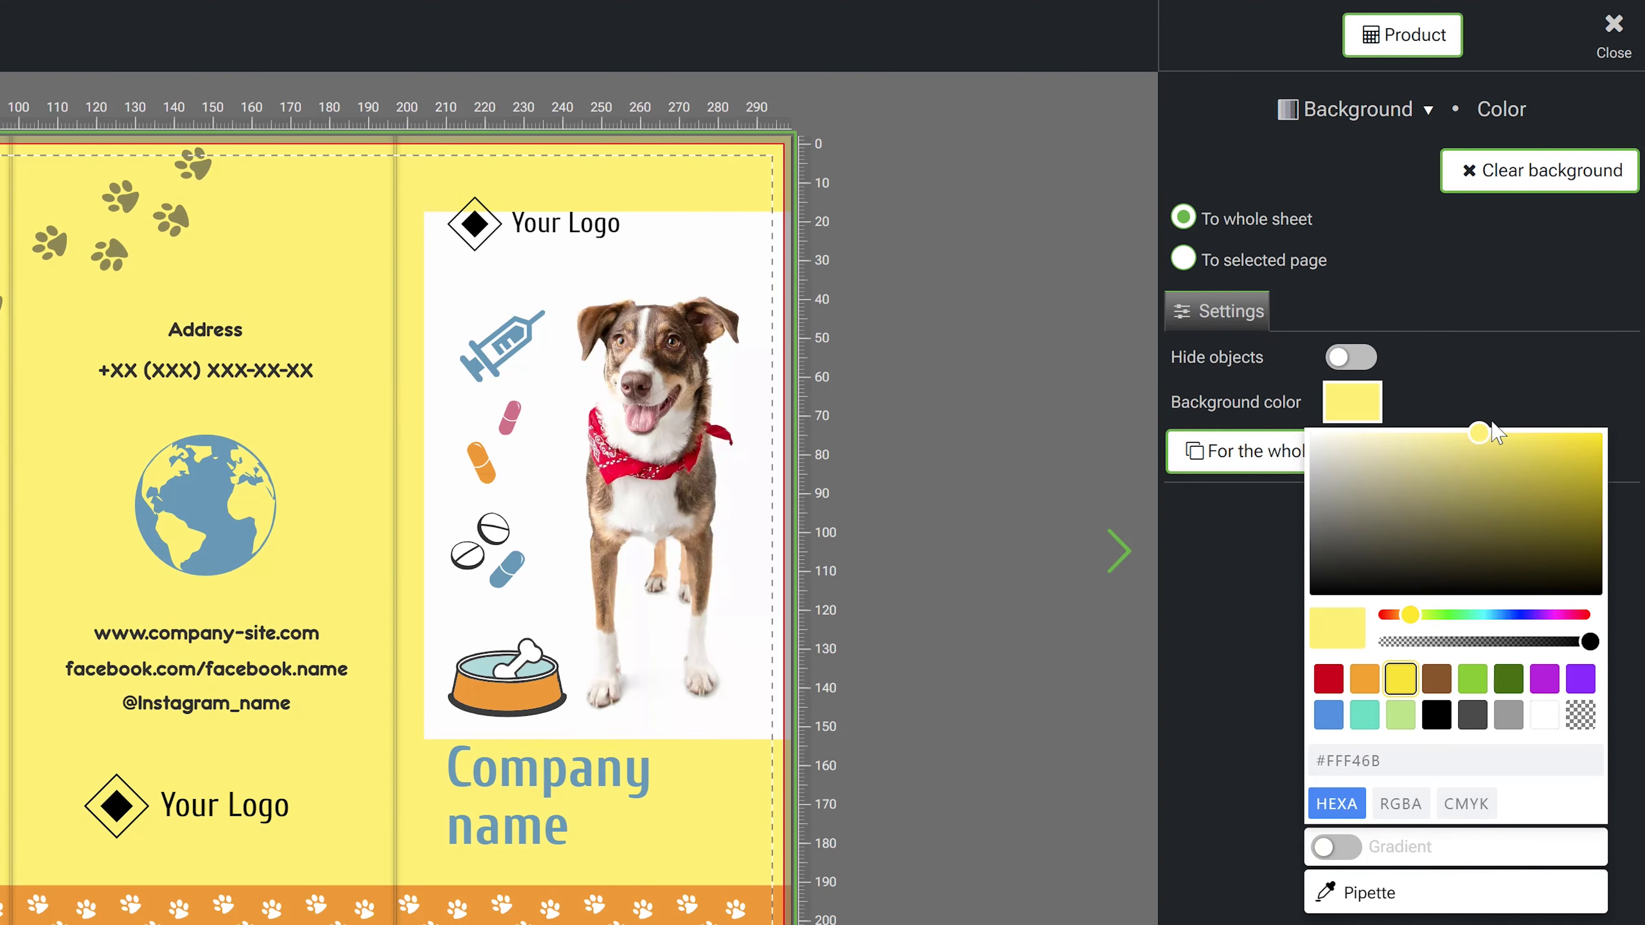
- Switch backgrounds to the selected page and give page 1 the teal swatch colour
left_click(1183, 260)
left_click(1227, 321)
left_click(1353, 470)
left_click(1395, 701)
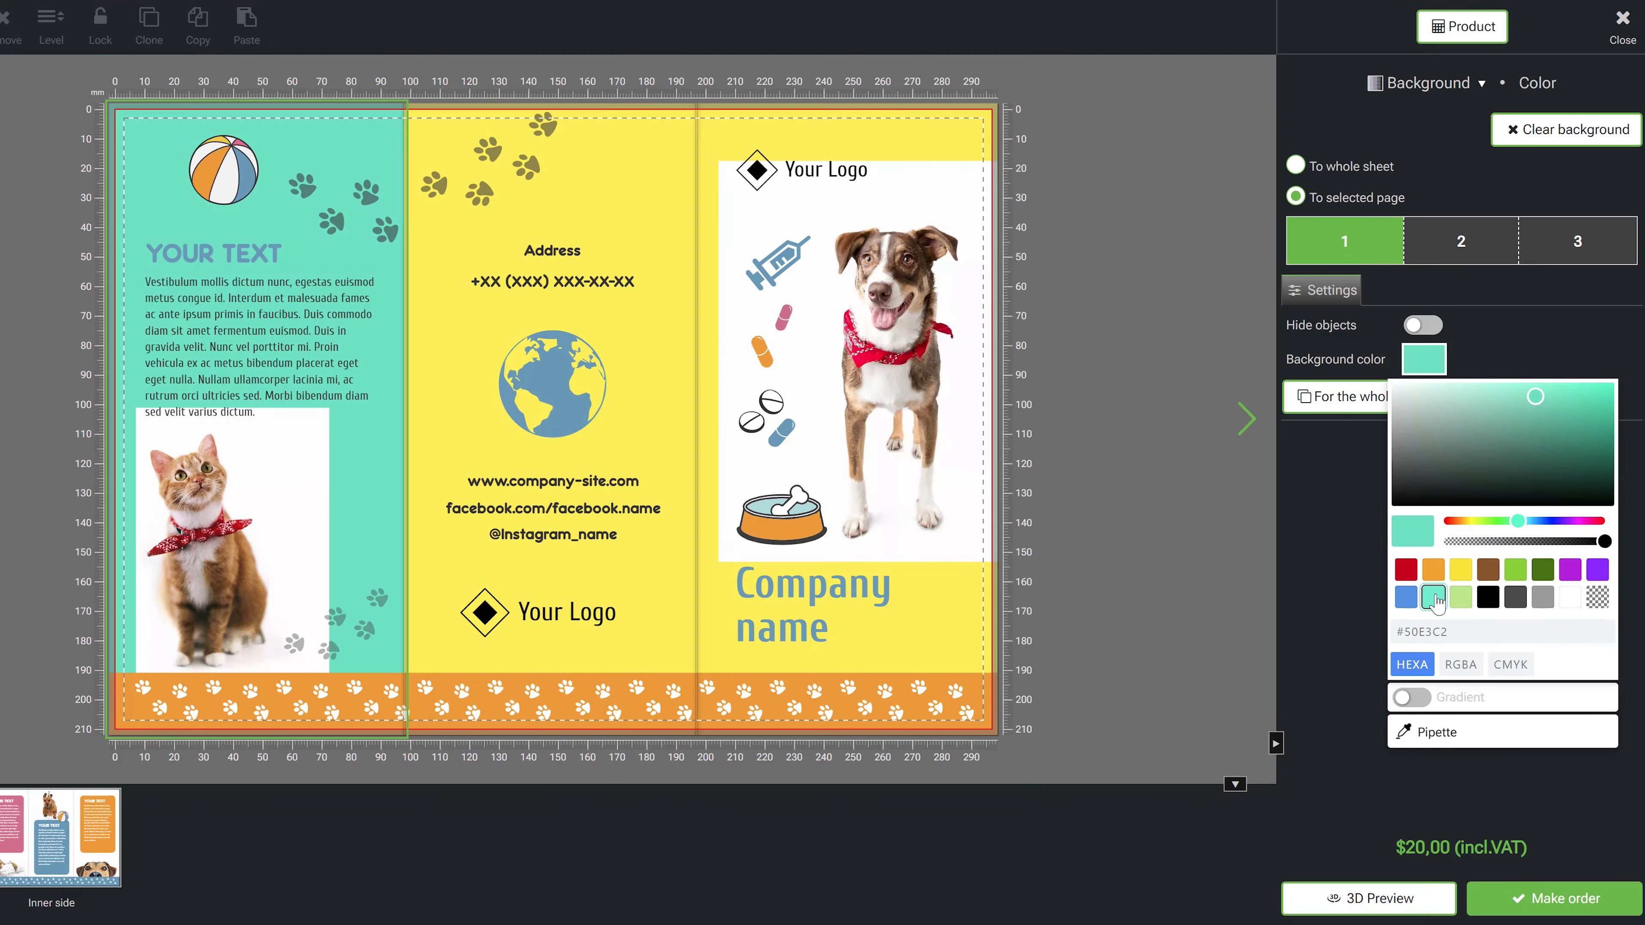
- Give page 2 of the brochure an orange background colour
left_click(1427, 283)
left_click(1384, 422)
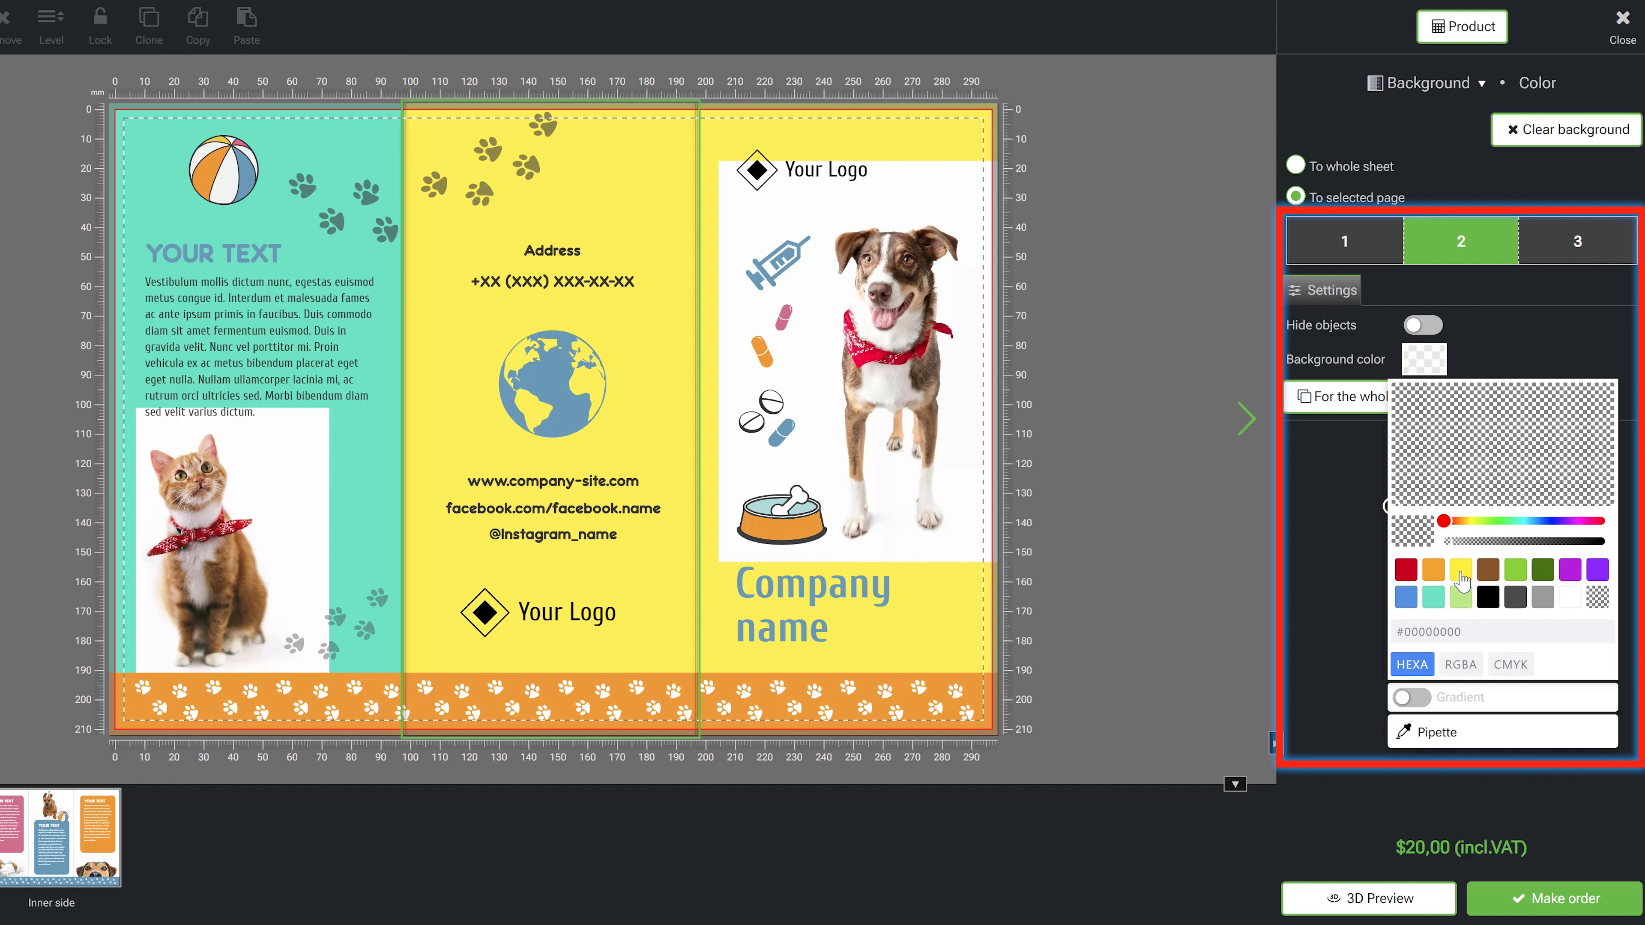
left_click(1443, 568)
- Give page 3 a light green background colour using the green swatch, lightened slightly
left_click(1578, 242)
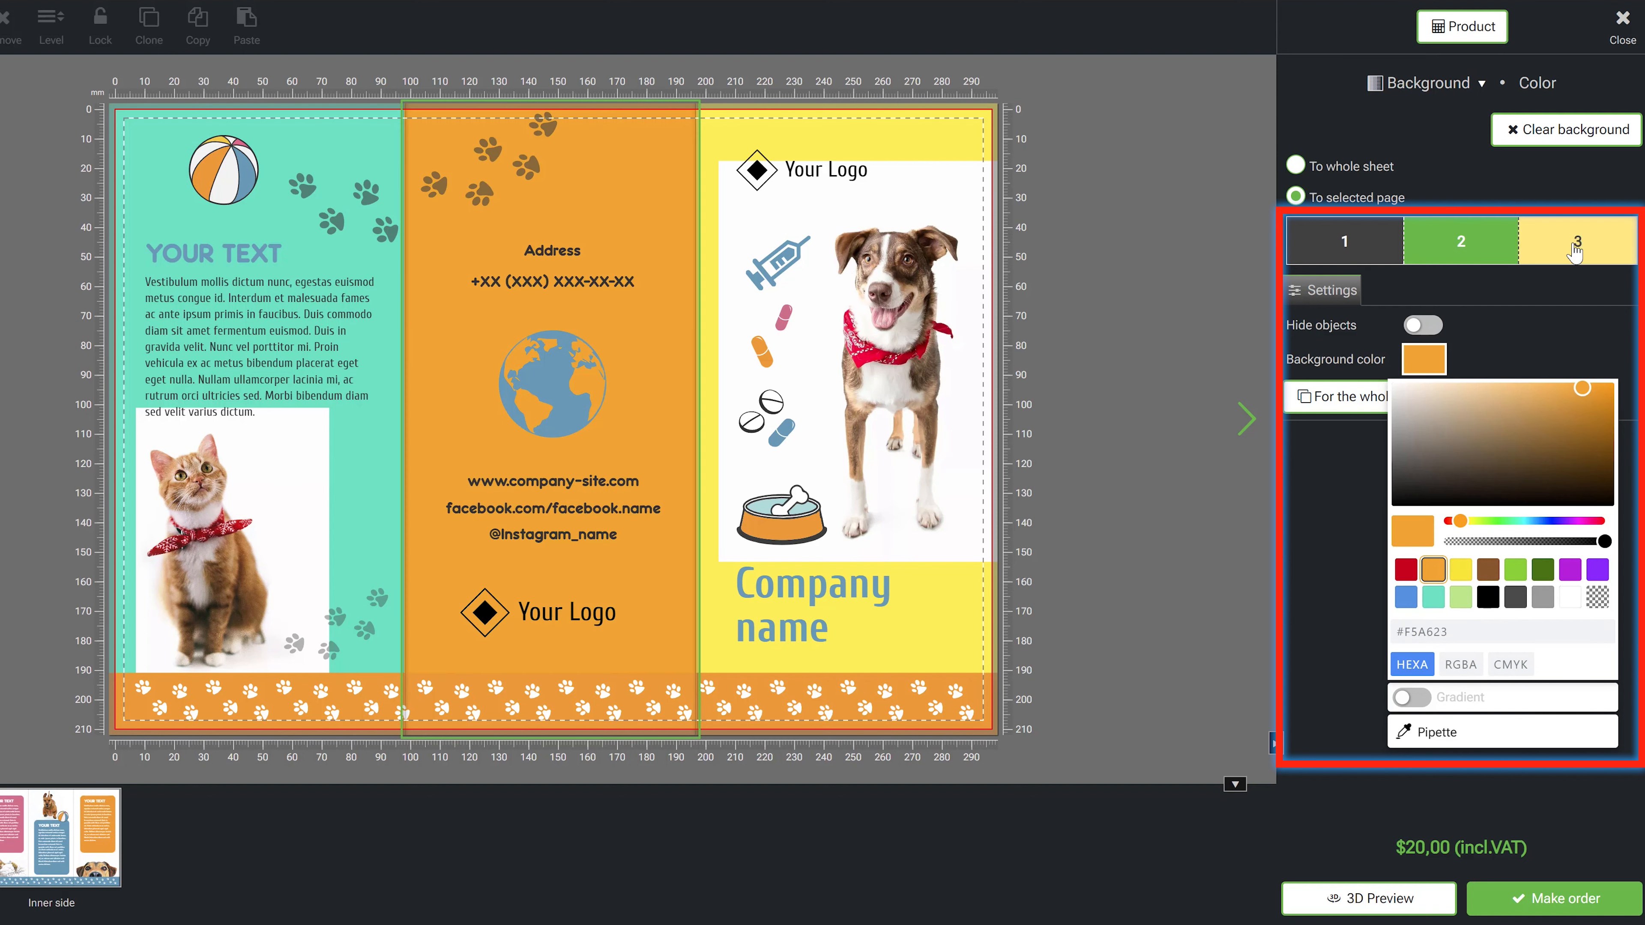
left_click(1424, 359)
left_click(1516, 569)
mouse_move(1581, 402)
left_mouse_down()
mouse_move(1521, 381)
mouse_move(1571, 387)
left_mouse_up()
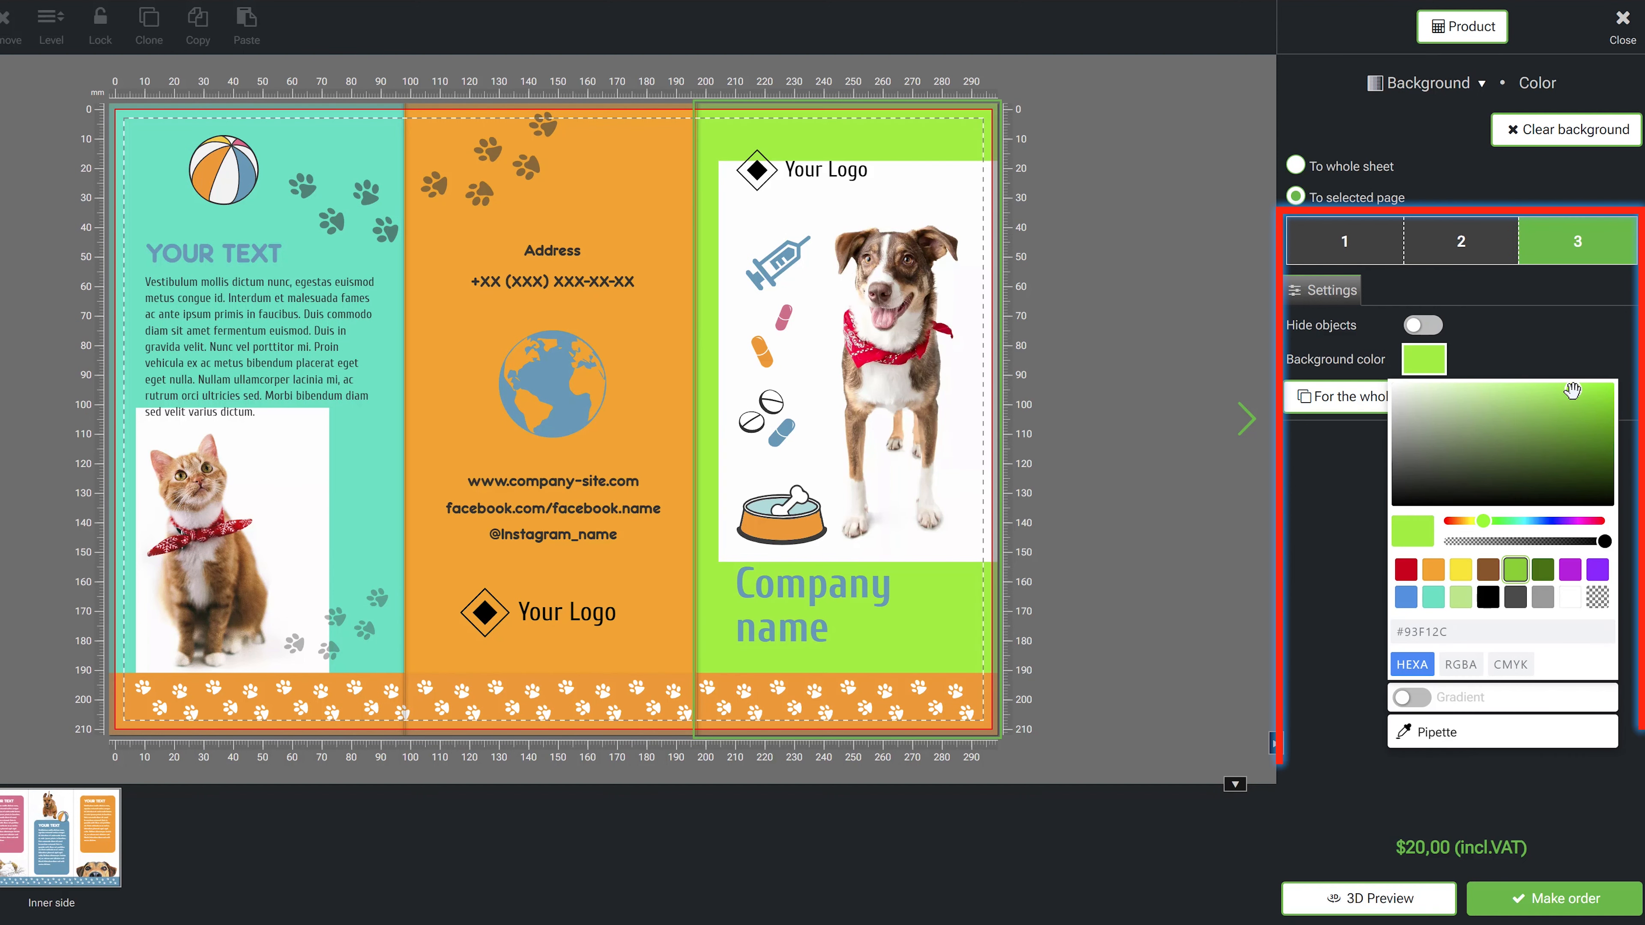
- Apply the page backgrounds to the whole product, view the inner side and return to the outside
left_click(1121, 305)
left_click(707, 239)
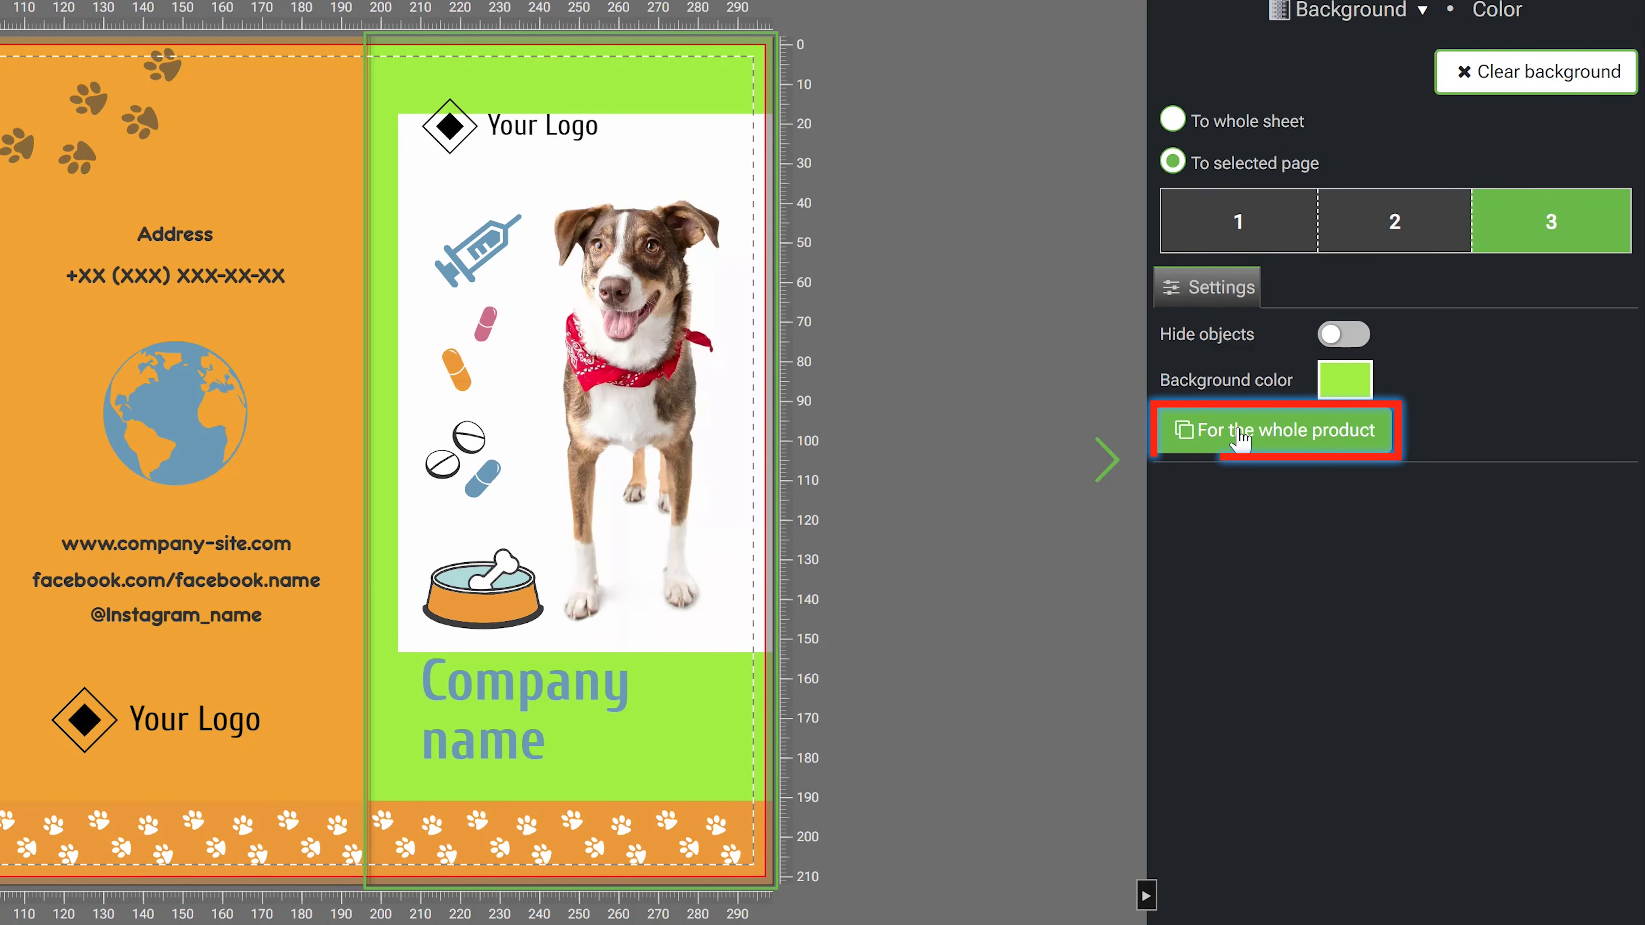
left_click(1239, 432)
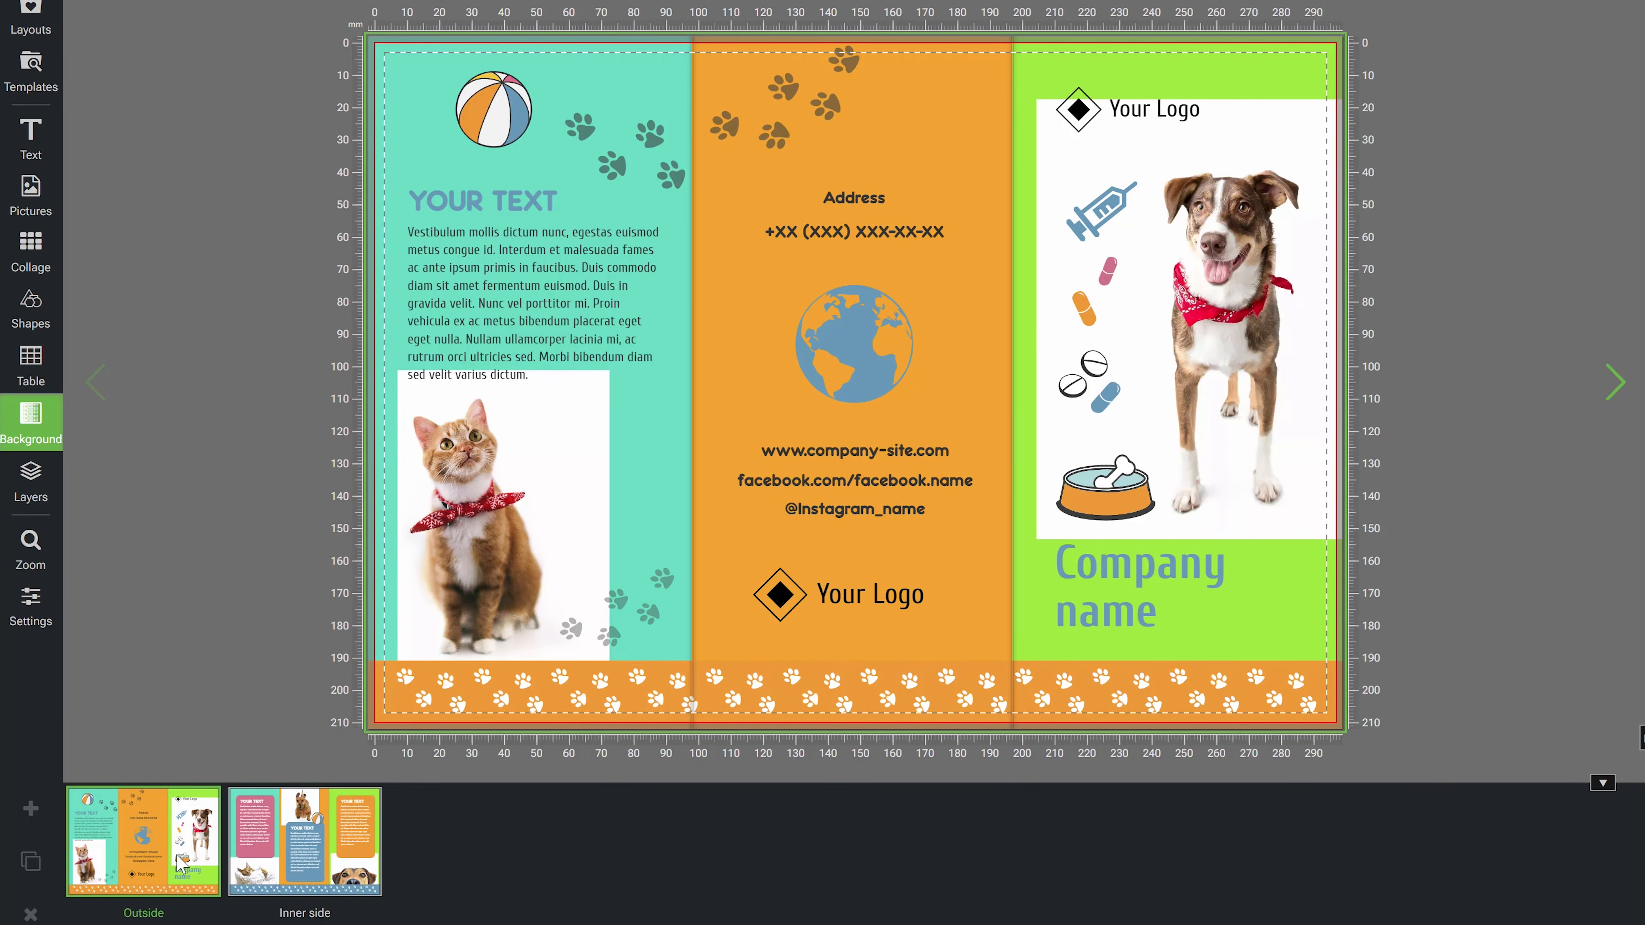
left_click(302, 847)
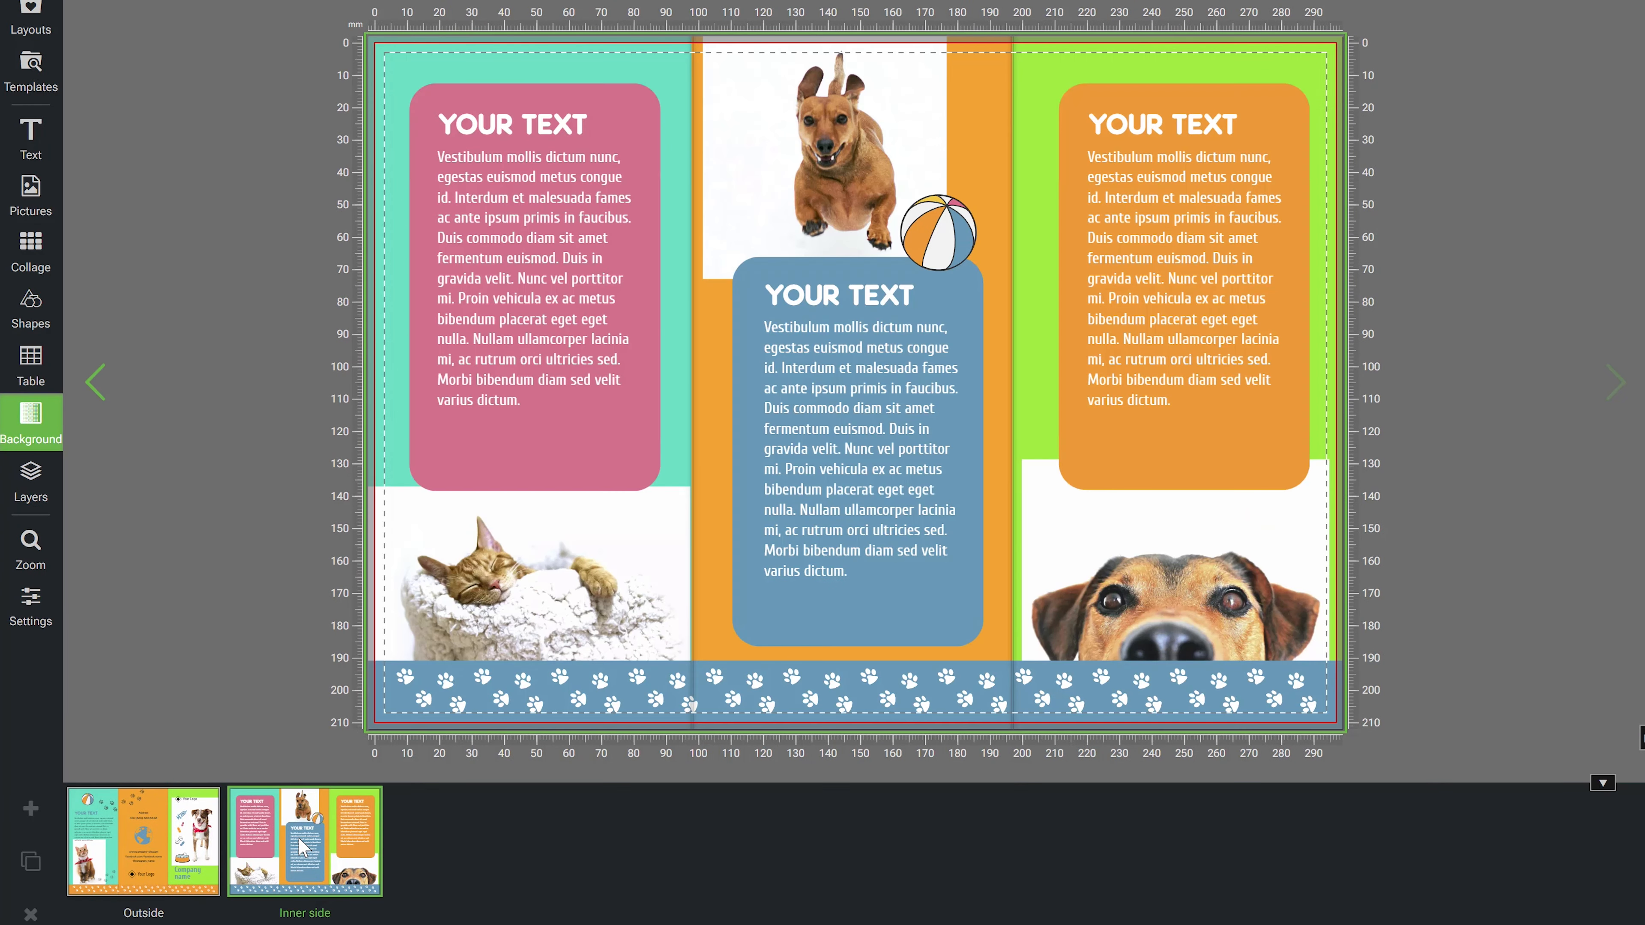
left_click(115, 847)
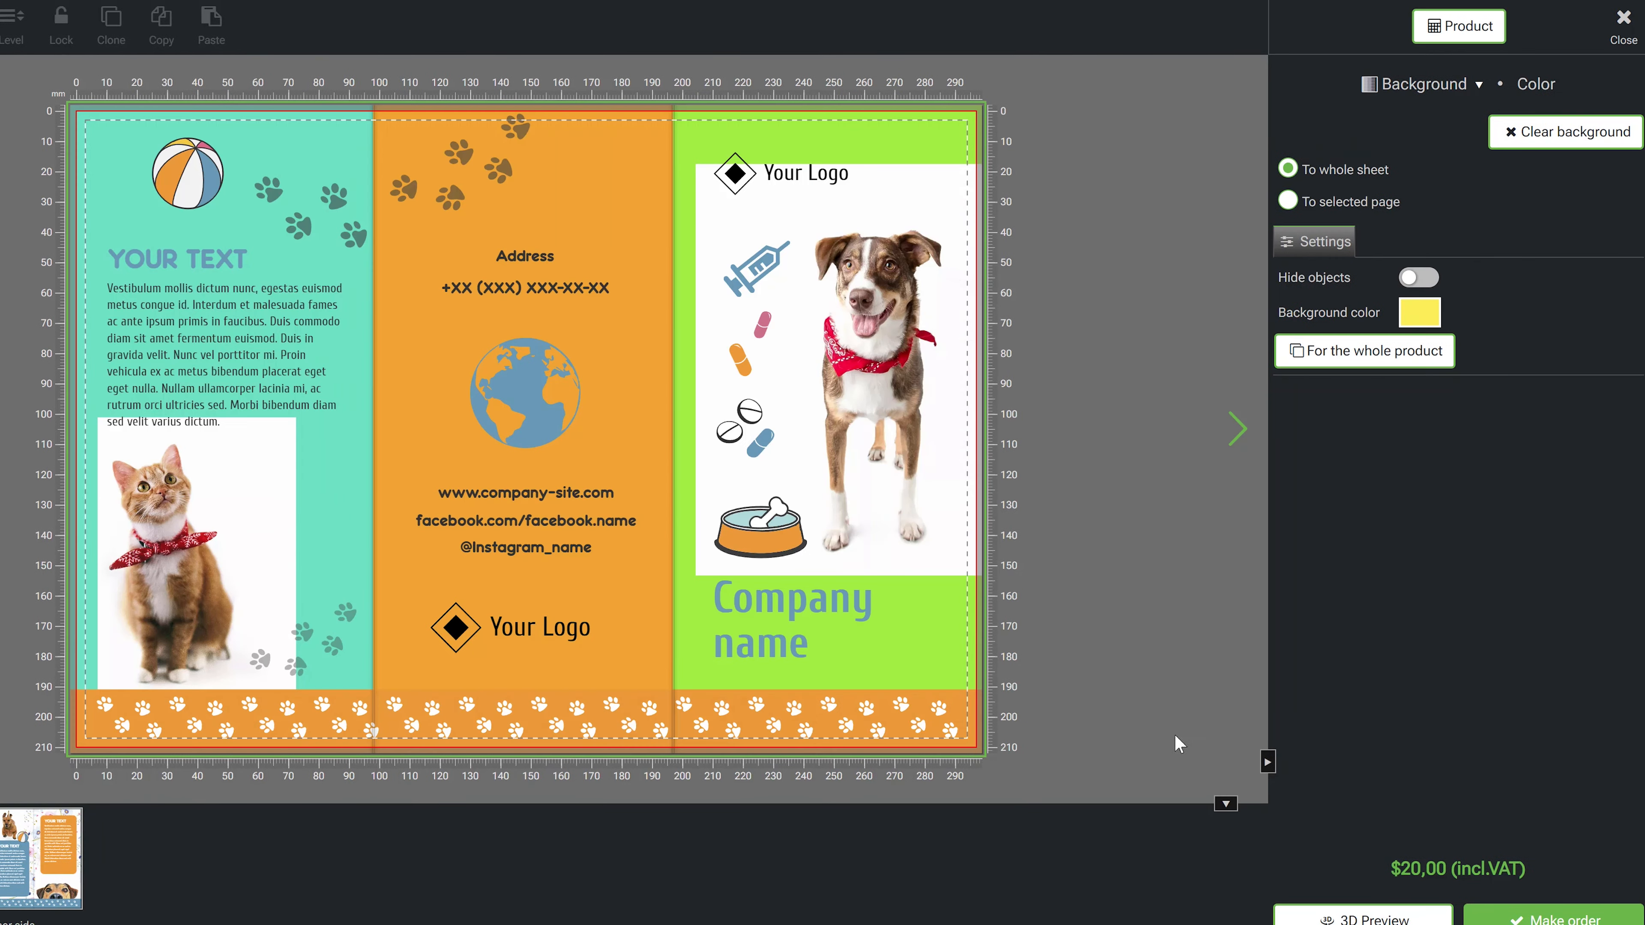
- Drag the starry-sky picture from My pictures onto the brochure as the whole sheet's background
left_click(1474, 88)
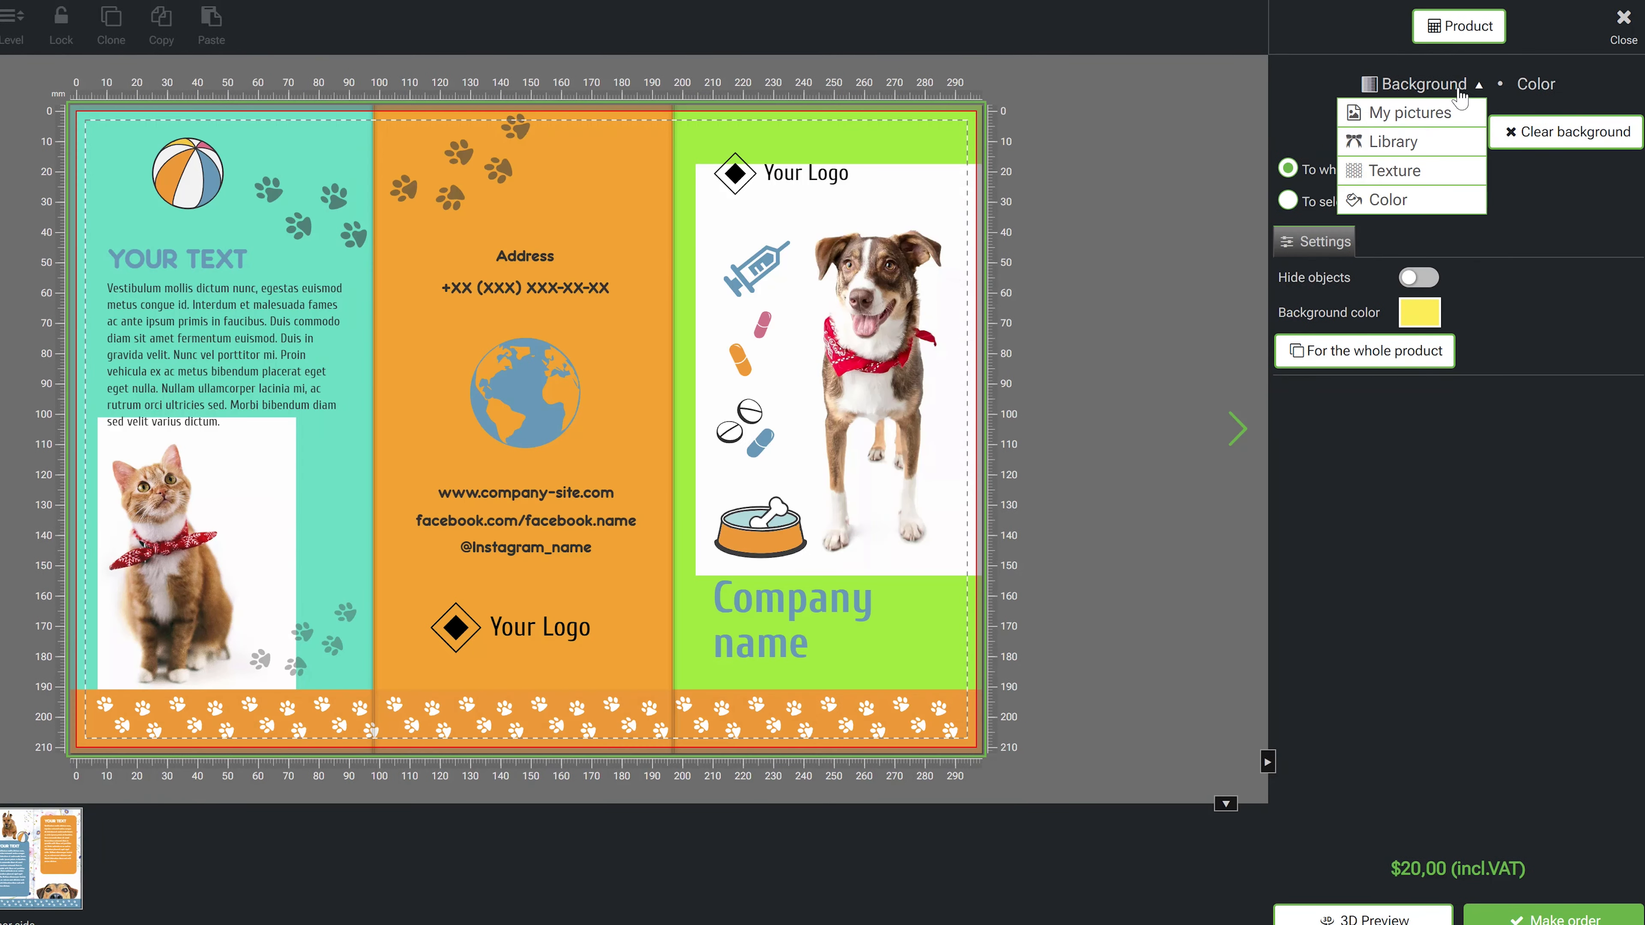
left_click(1414, 114)
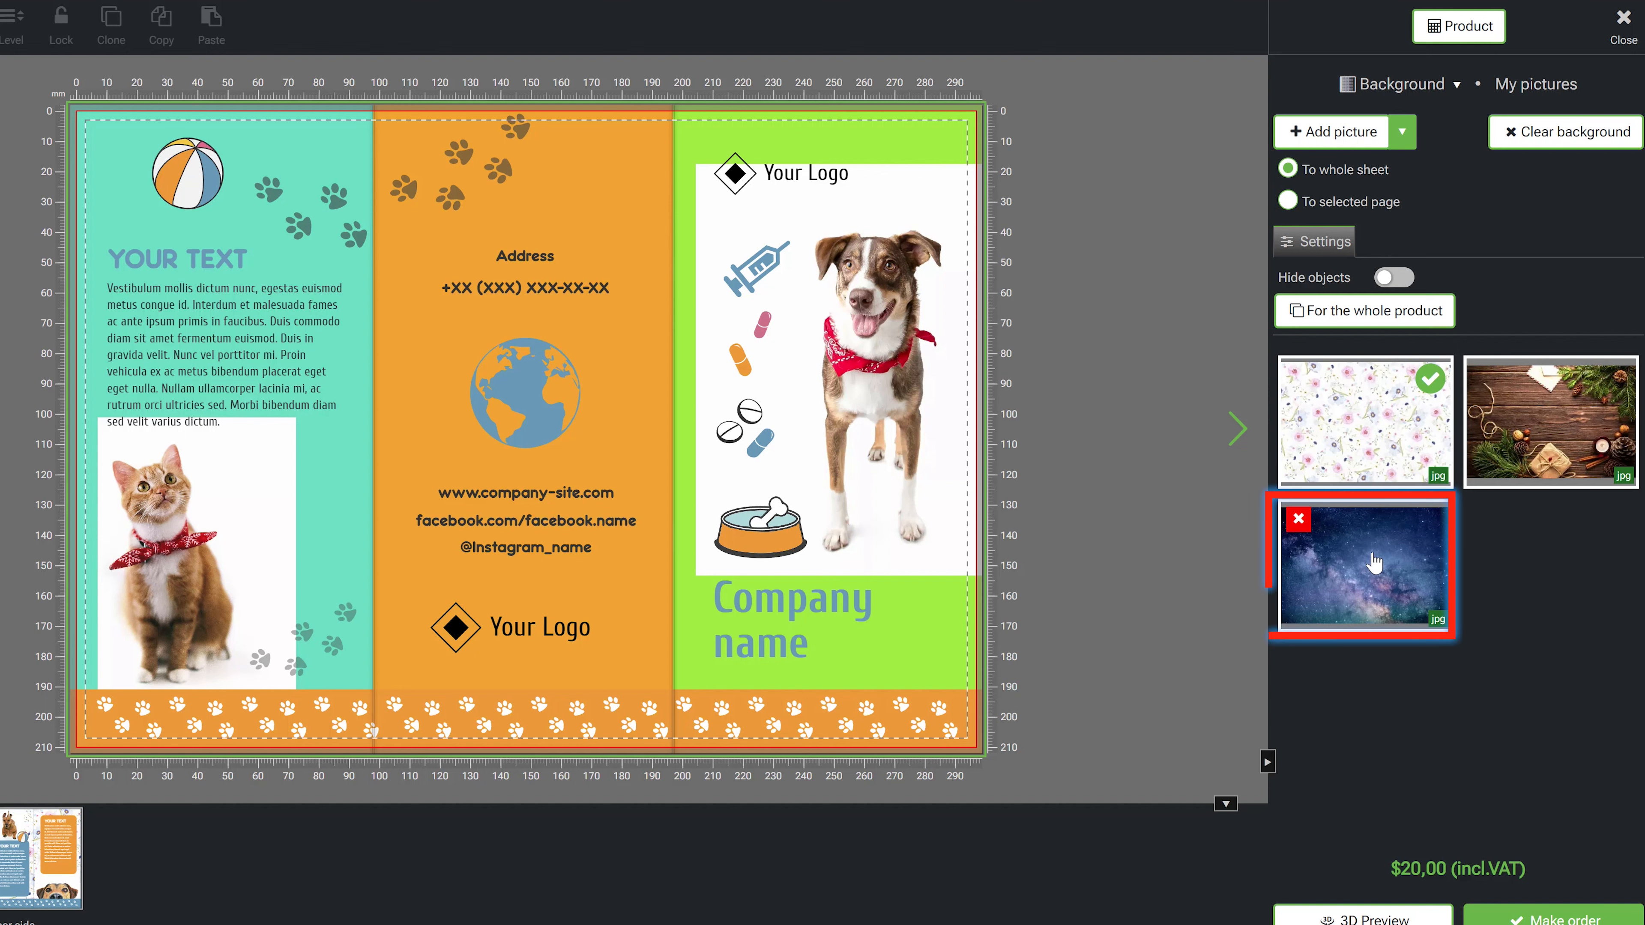
left_click_drag(1375, 563, 570, 207)
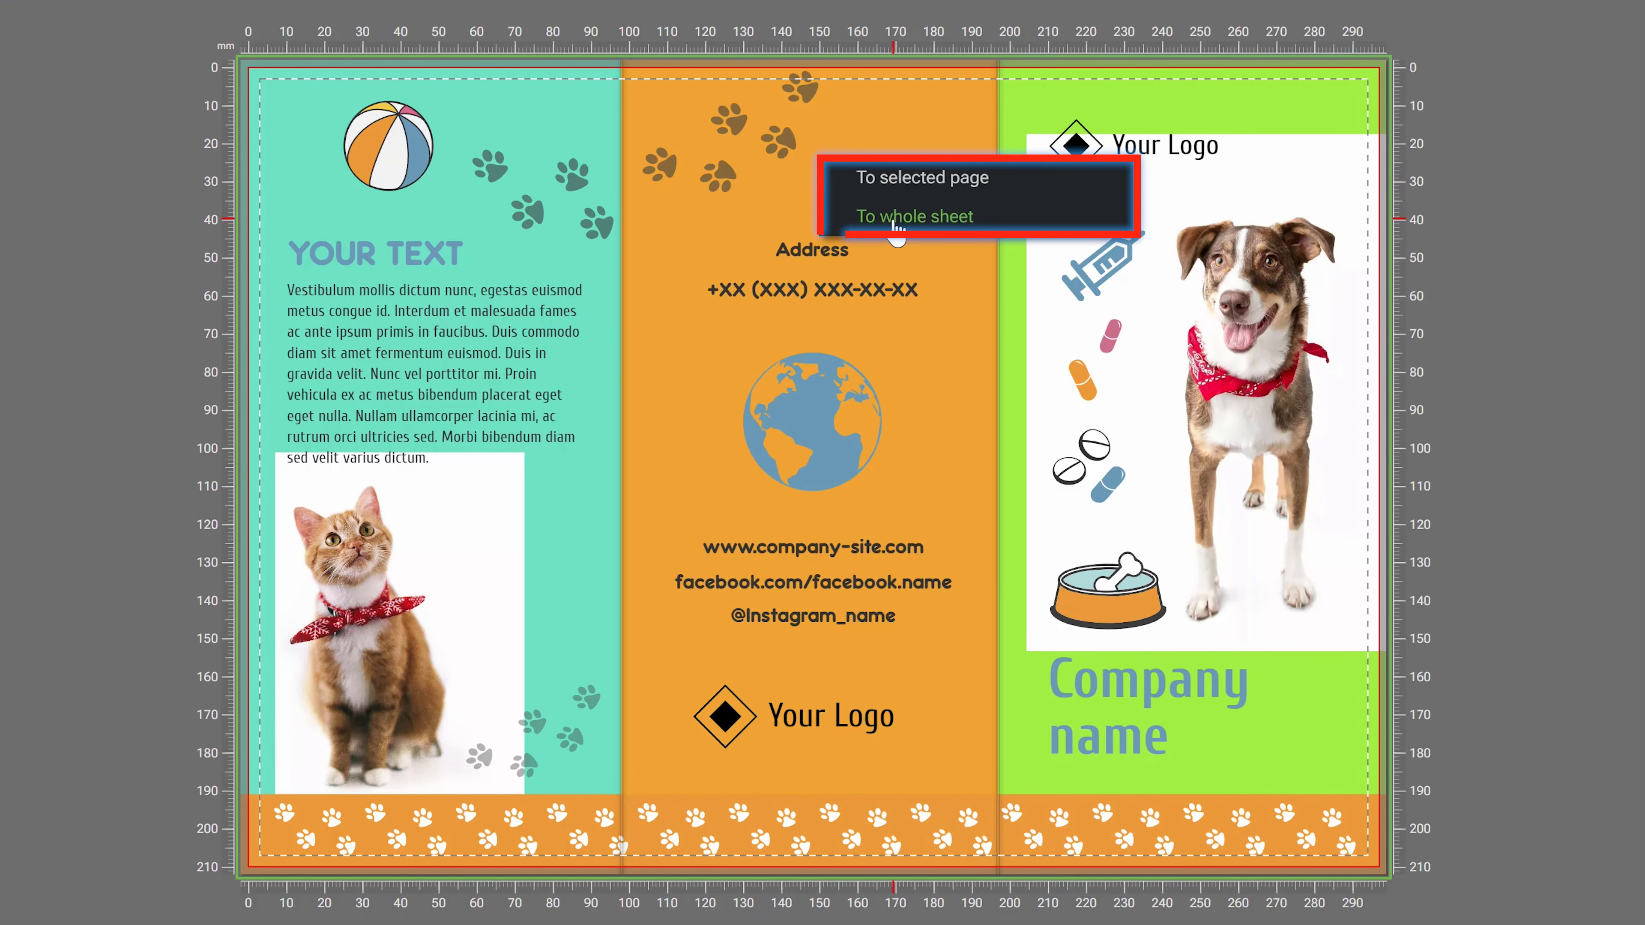
left_click(896, 220)
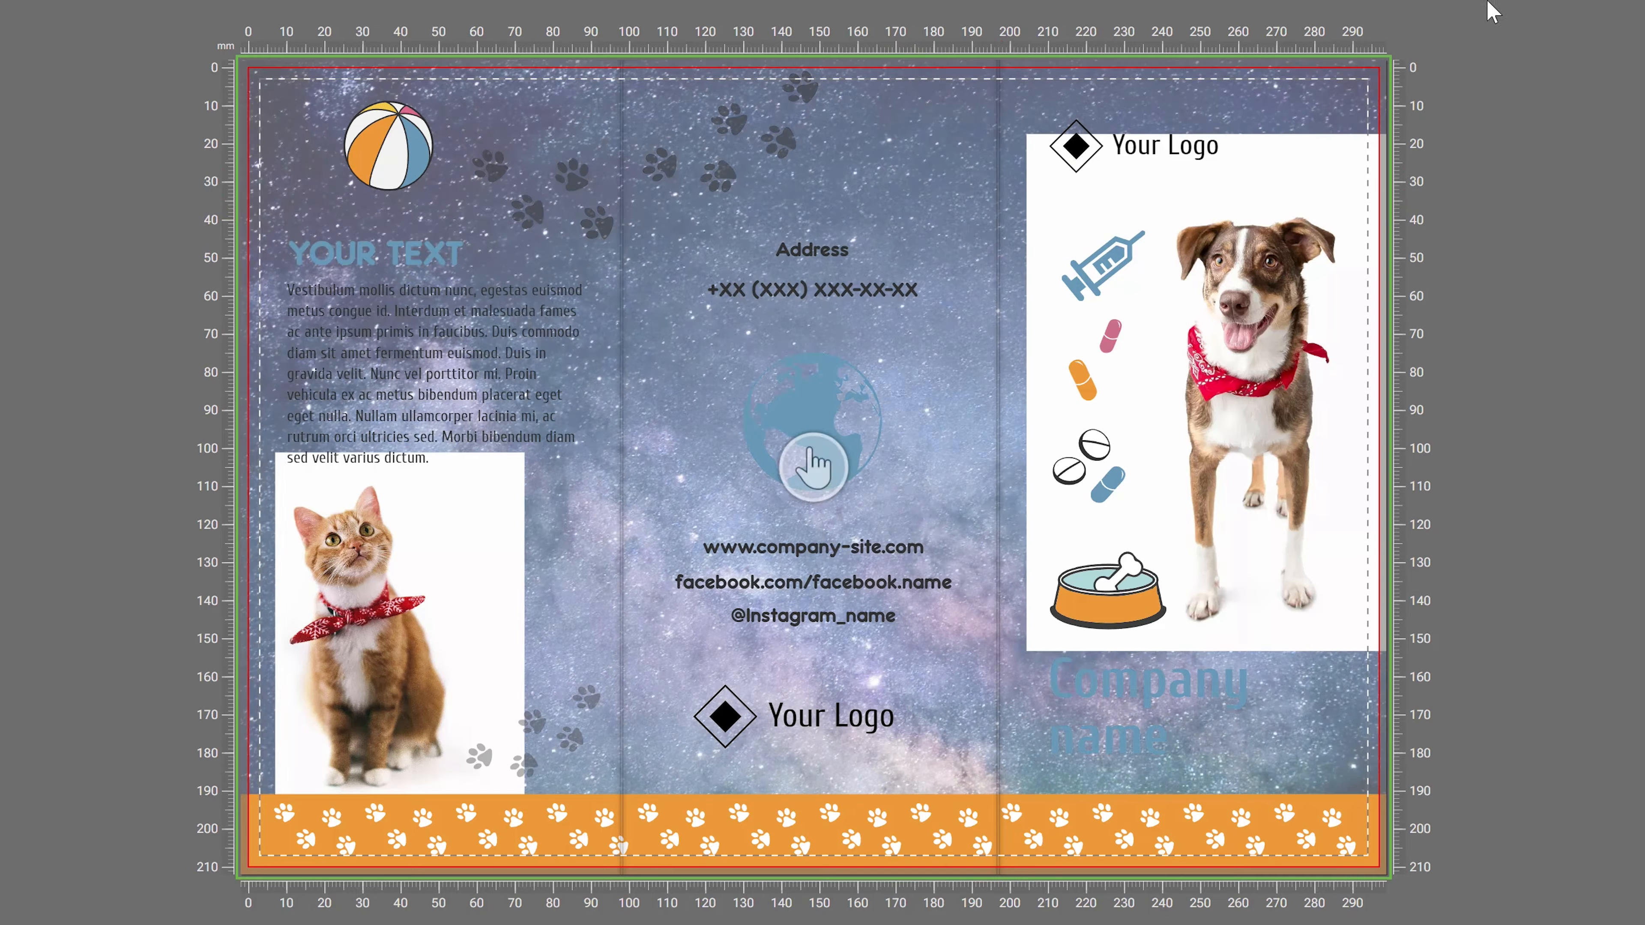